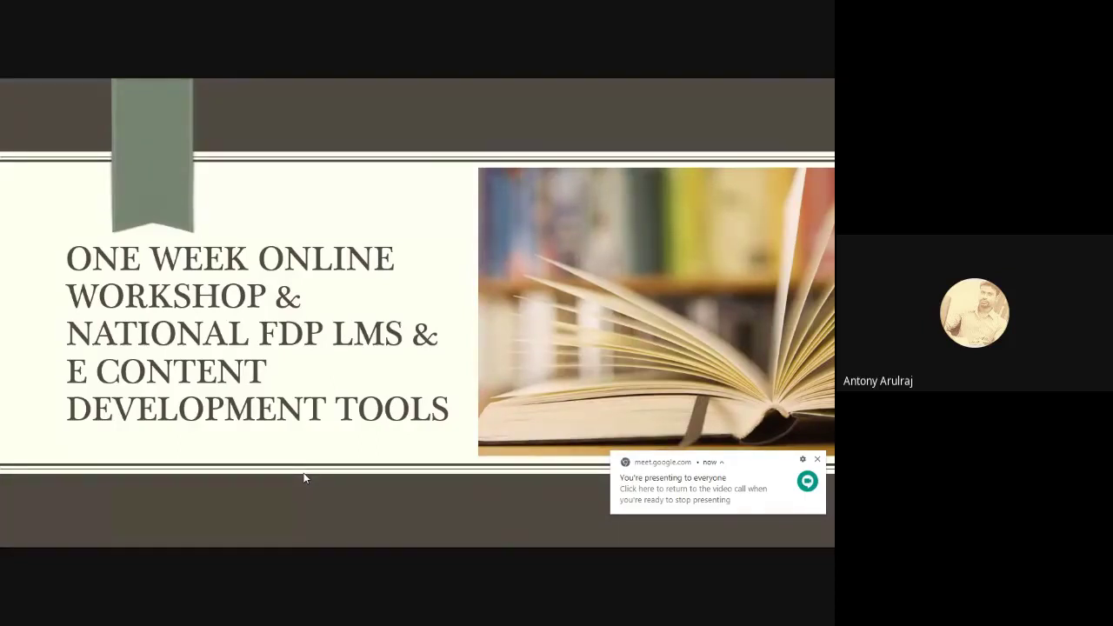
Advance the workshop slide show to the Glimpses of Webex slide and beyond.
key("Right")
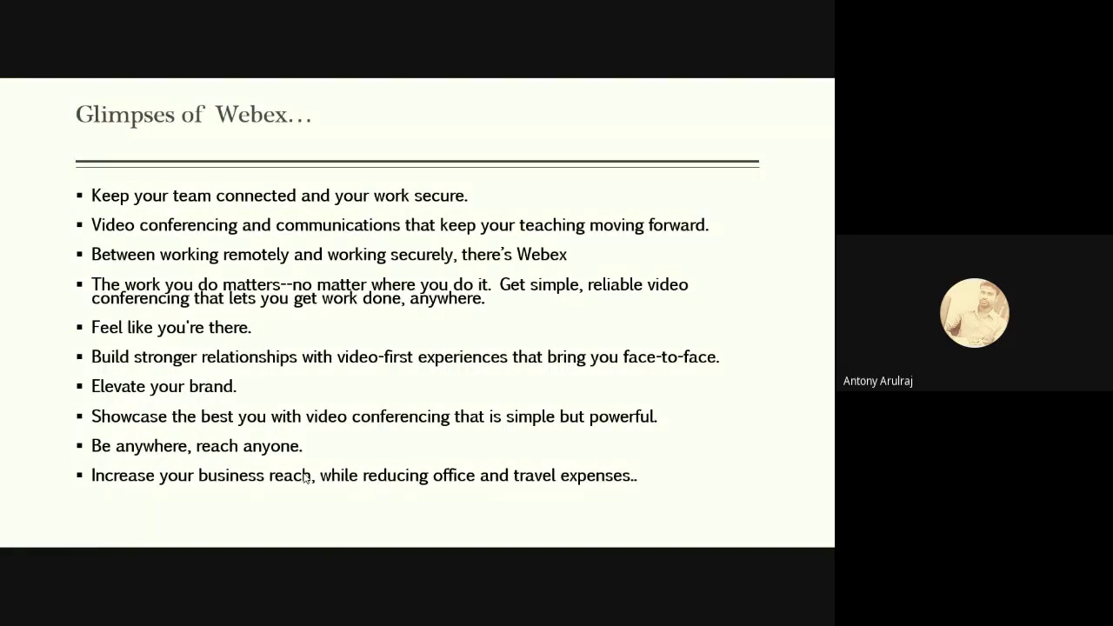
left_click(306, 479)
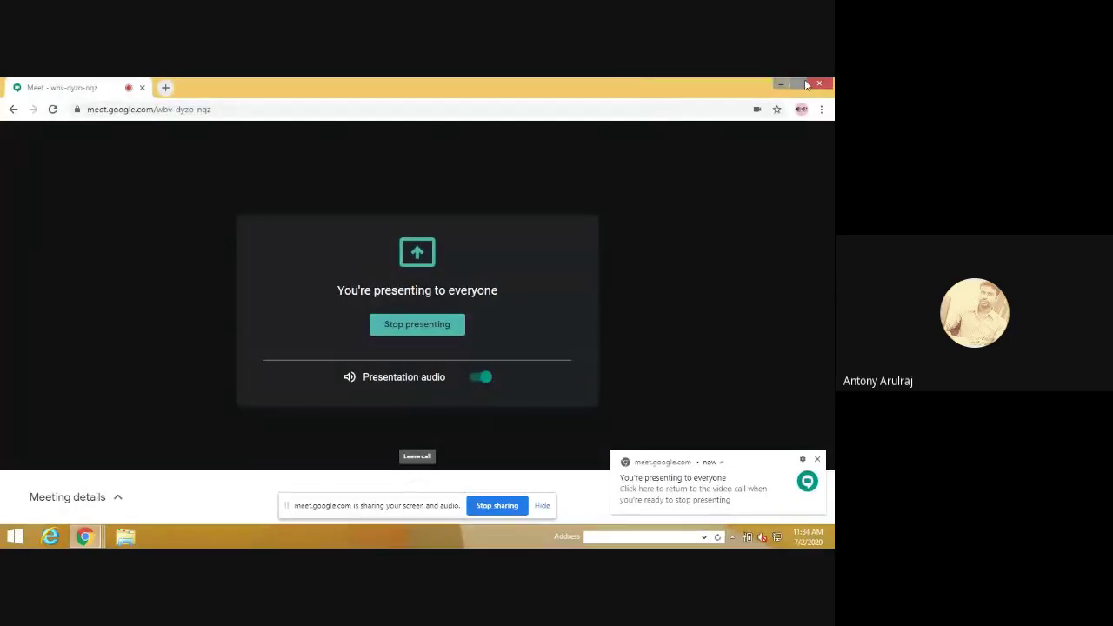
Clear the browser windows from the desktop and open the One Week online workshop presentation, dismissing the graphics card message.
left_click(781, 85)
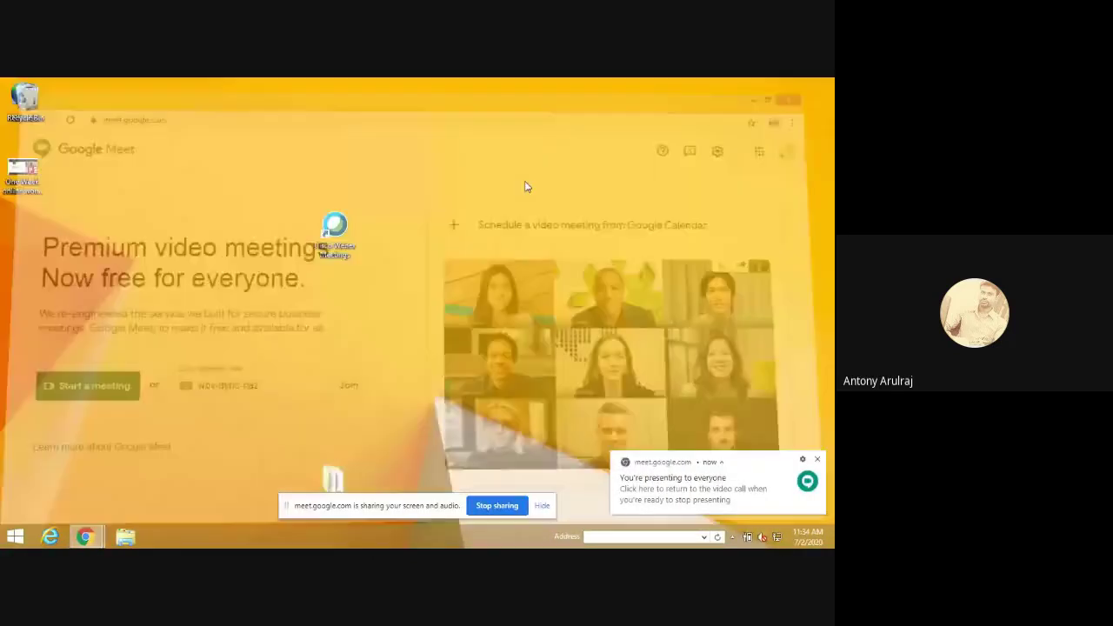
left_click(781, 84)
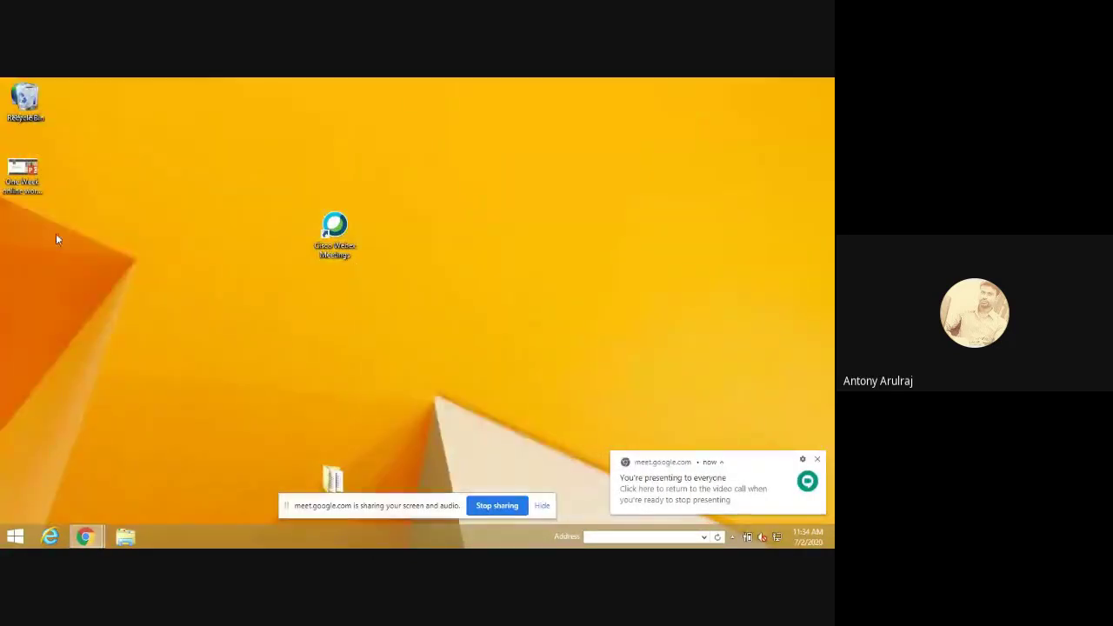
double_click(34, 172)
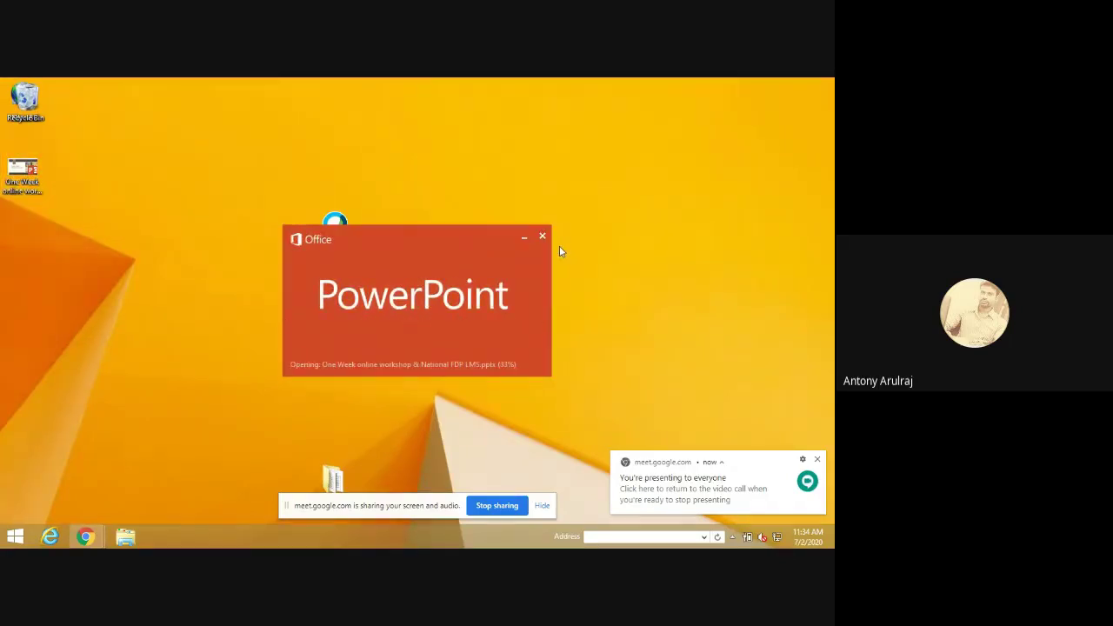
left_click(818, 460)
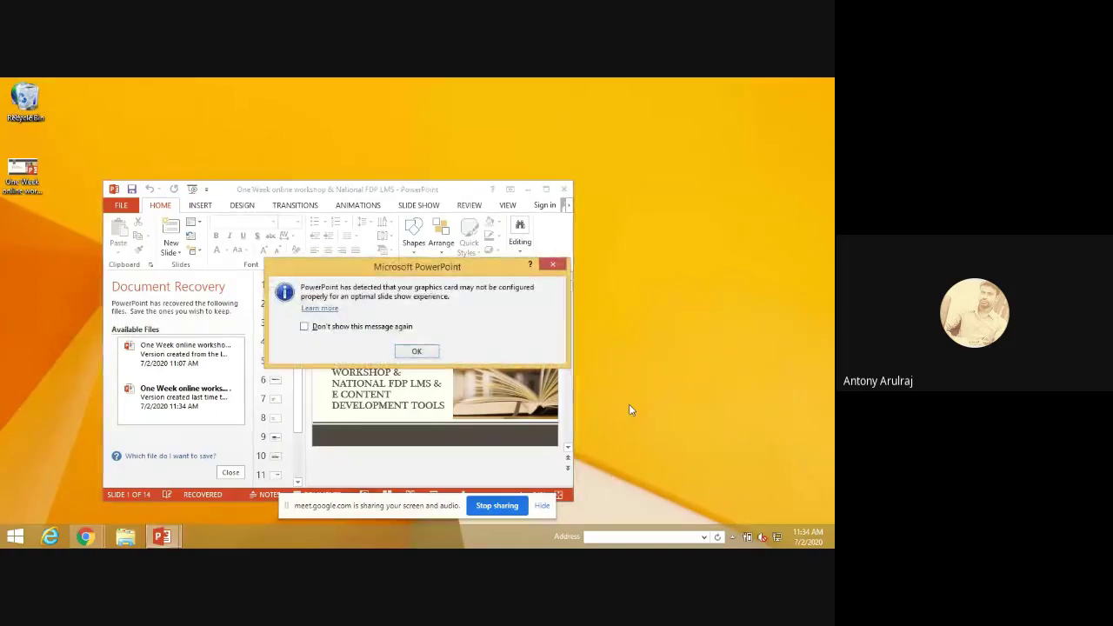
left_click(424, 351)
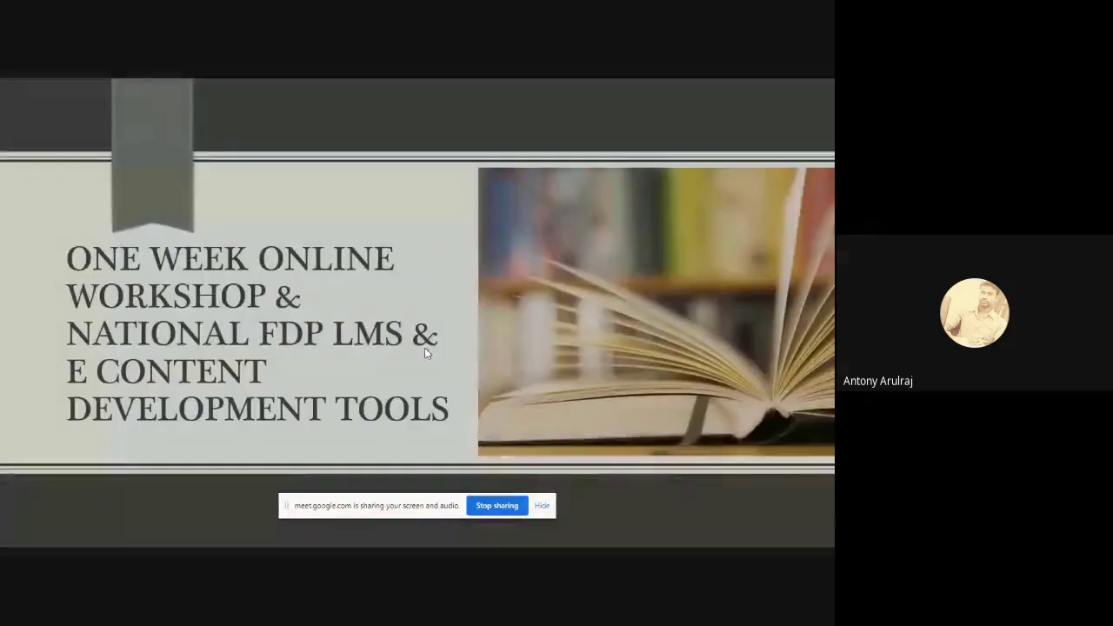
Advance the slide show from the title slide to the Kahoot Hands on Training slide.
key("Right")
key("Right")
key("Right")
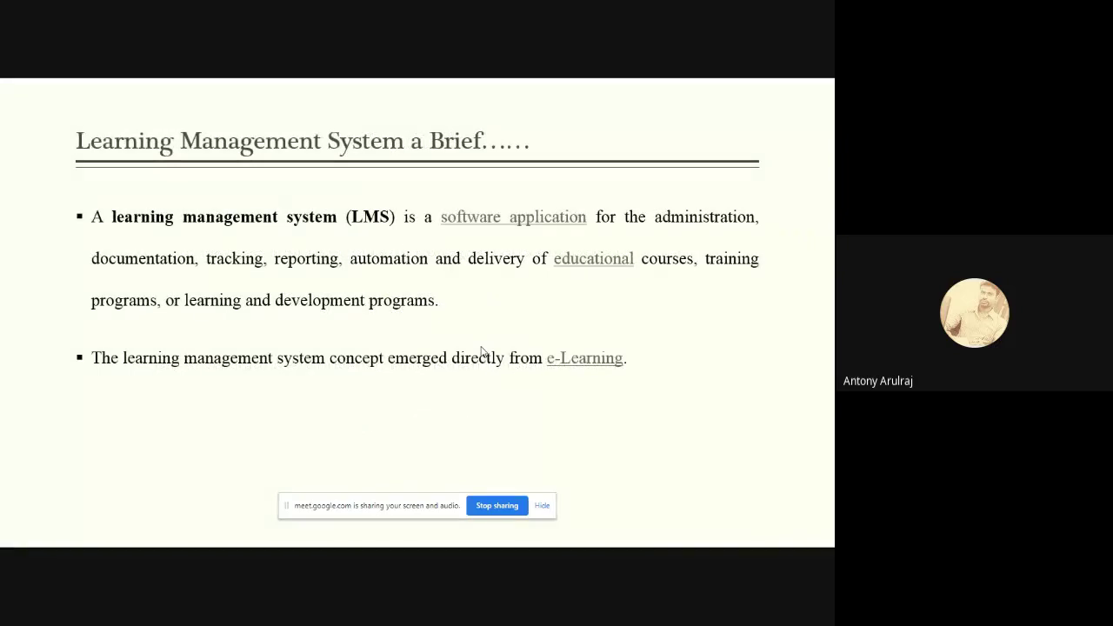
key("Right")
key("Right")
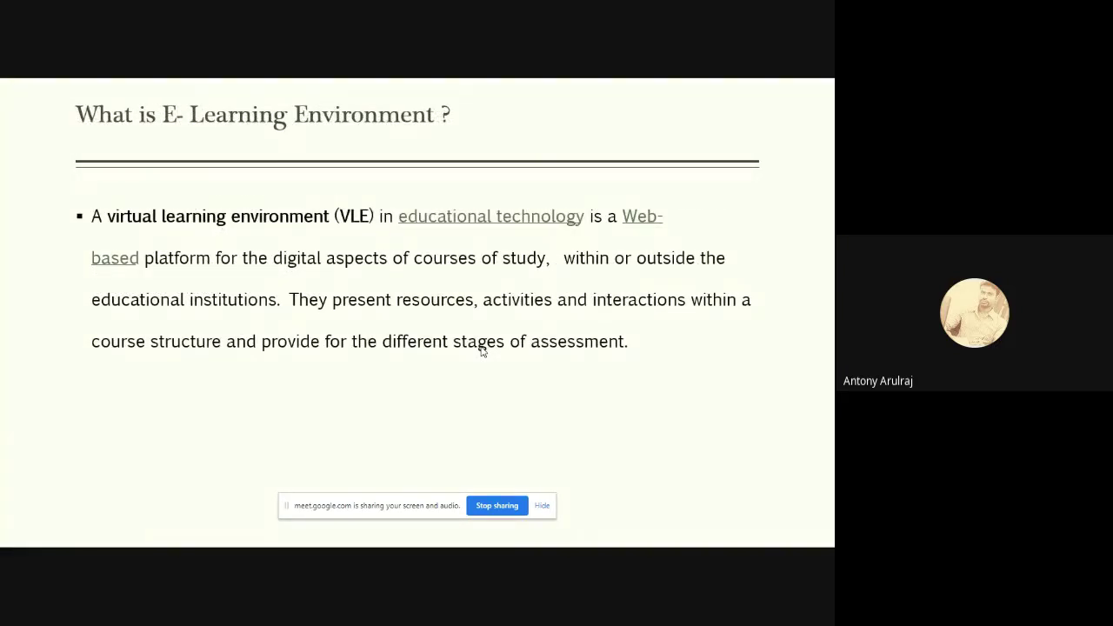
key("Right")
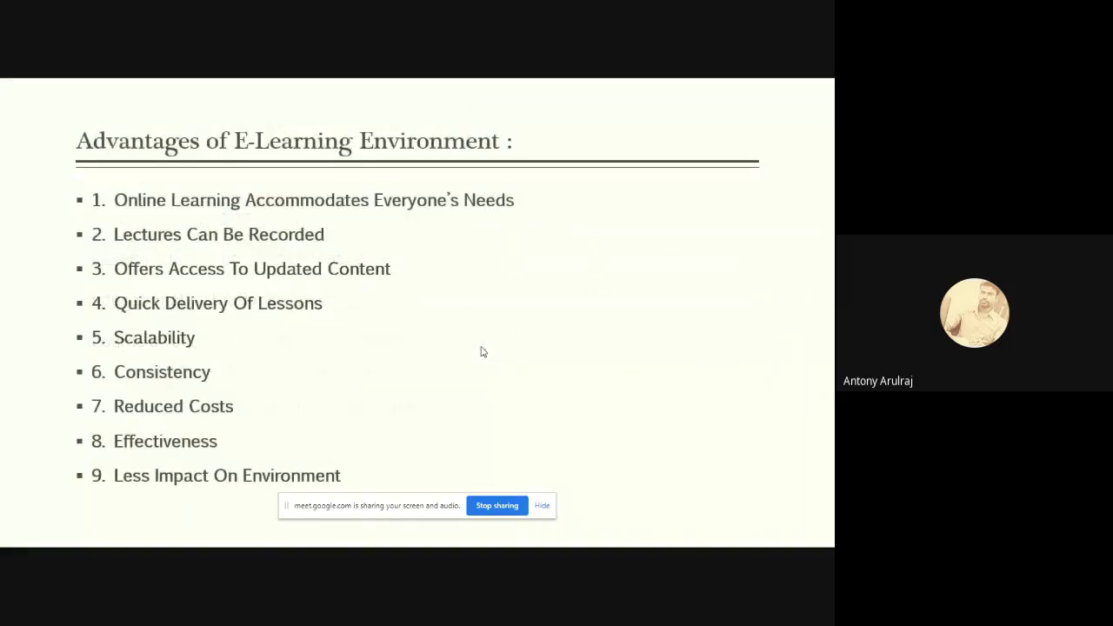
key("Right")
key("Left")
key("Right")
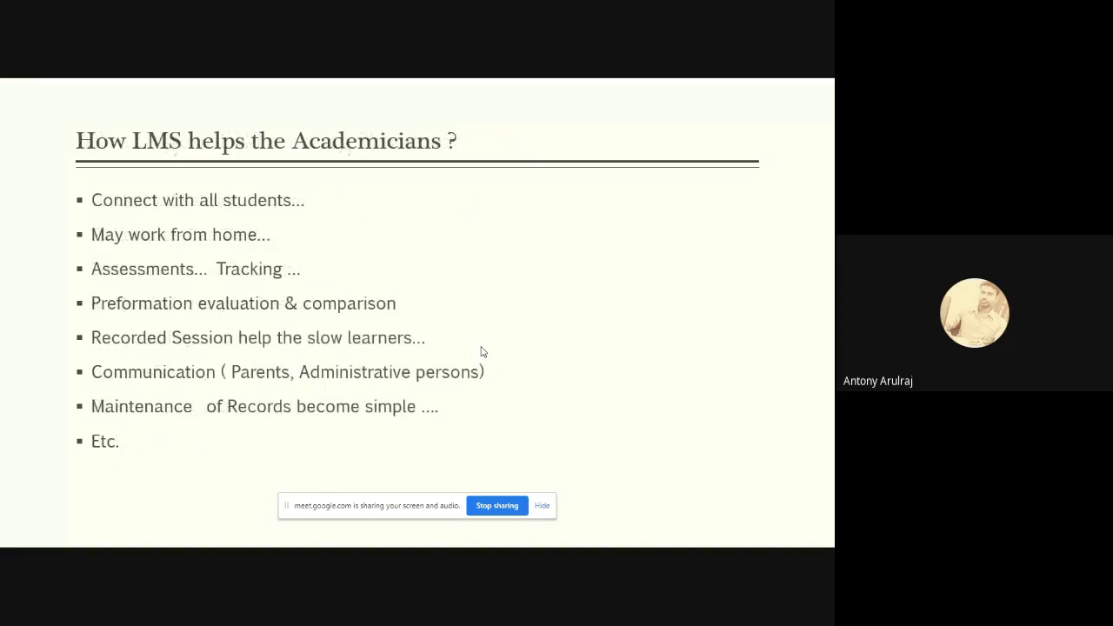
key("Right")
key("Right")
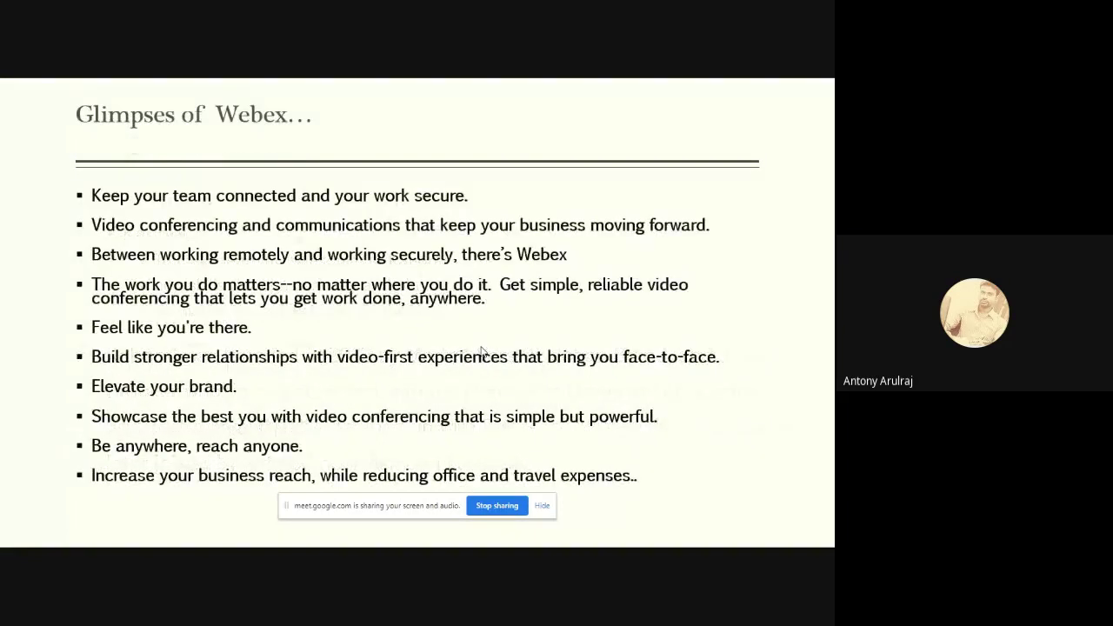
key("Right")
key("Right")
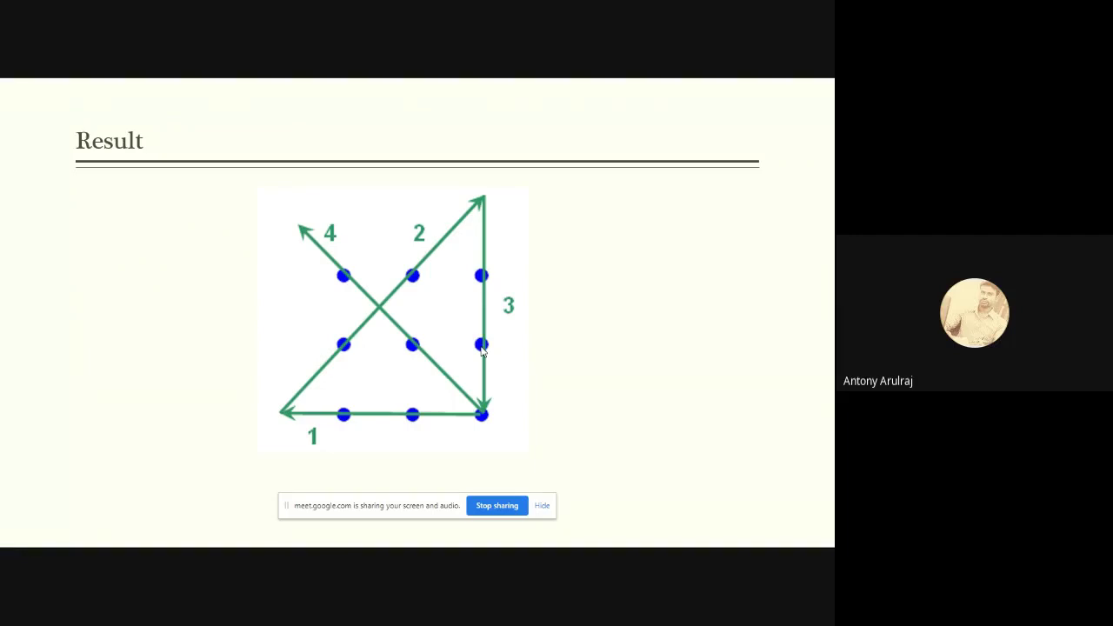
key("Right")
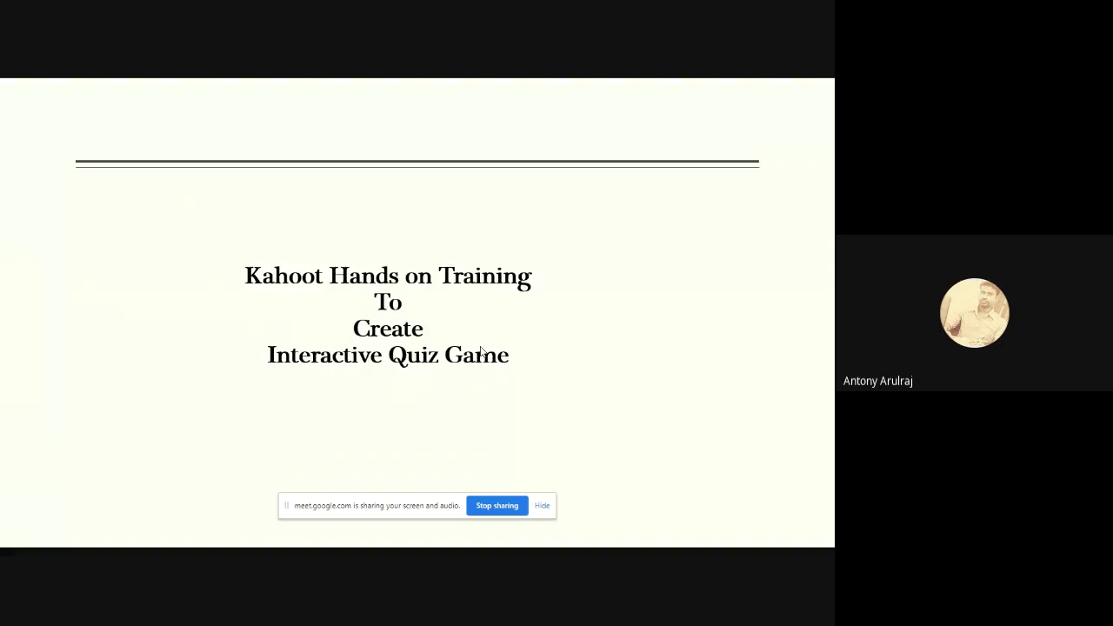
key("alt+Tab")
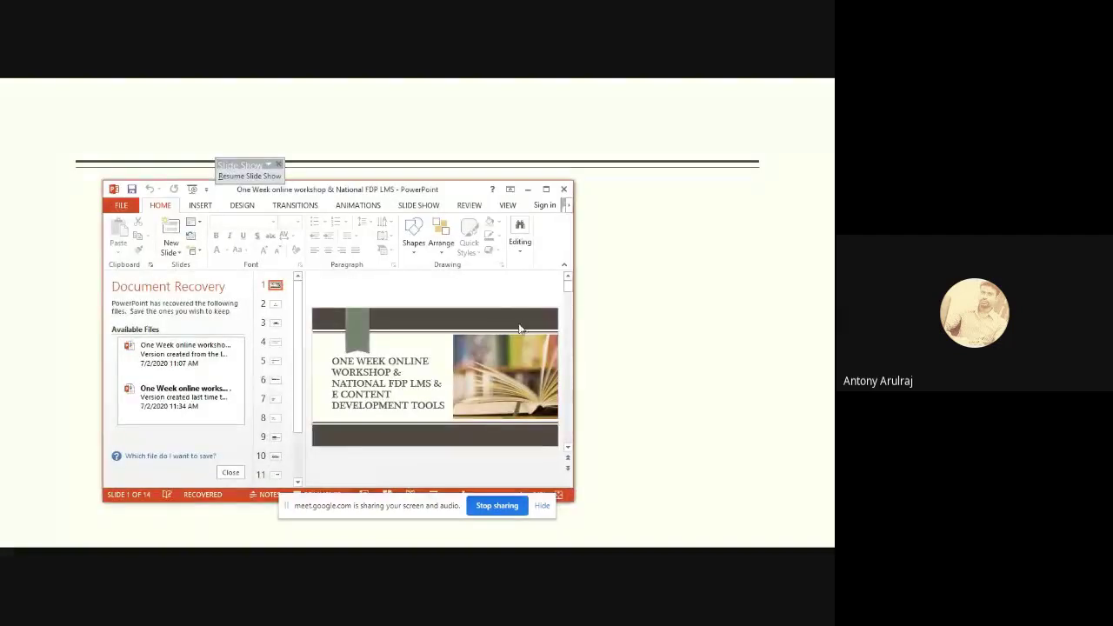
left_click(525, 189)
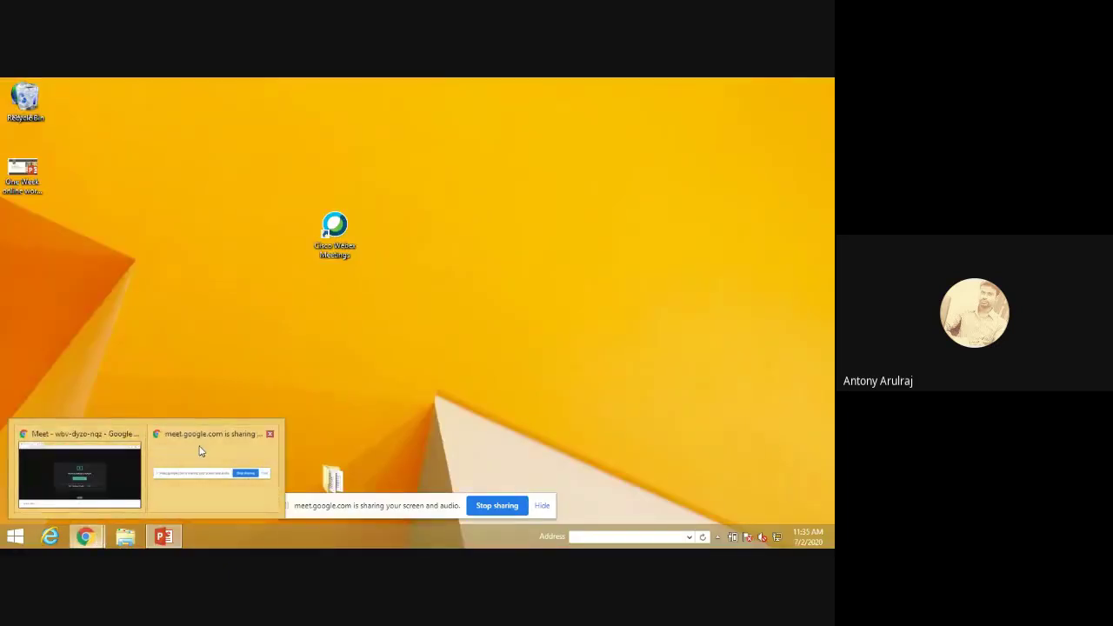
left_click(135, 469)
left_click(165, 87)
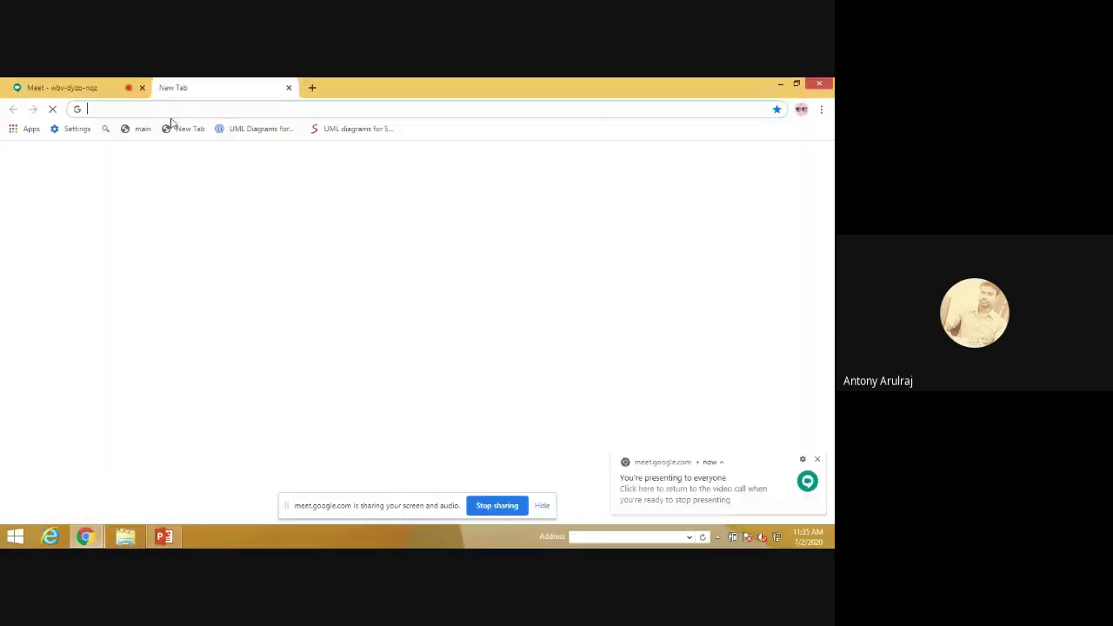
type("www")
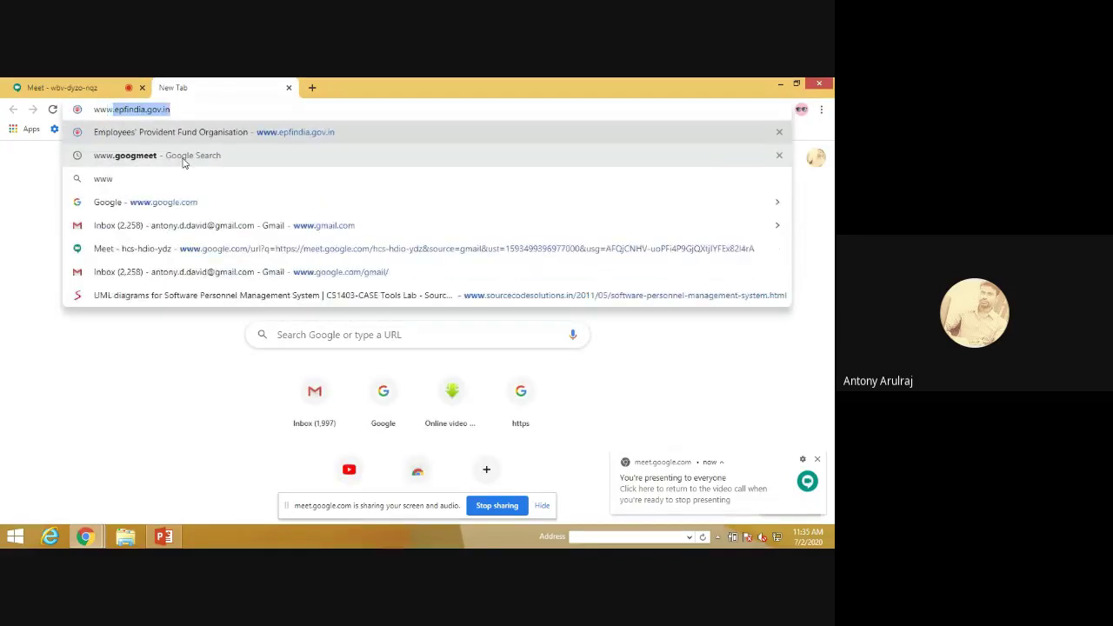
type(".google")
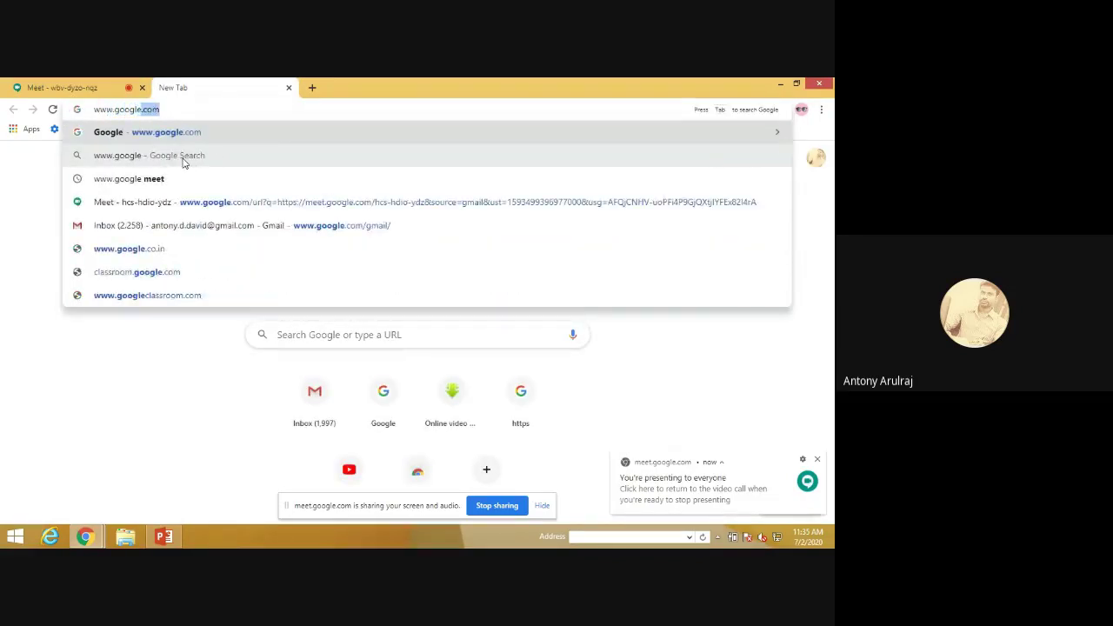
type(".com")
key("Return")
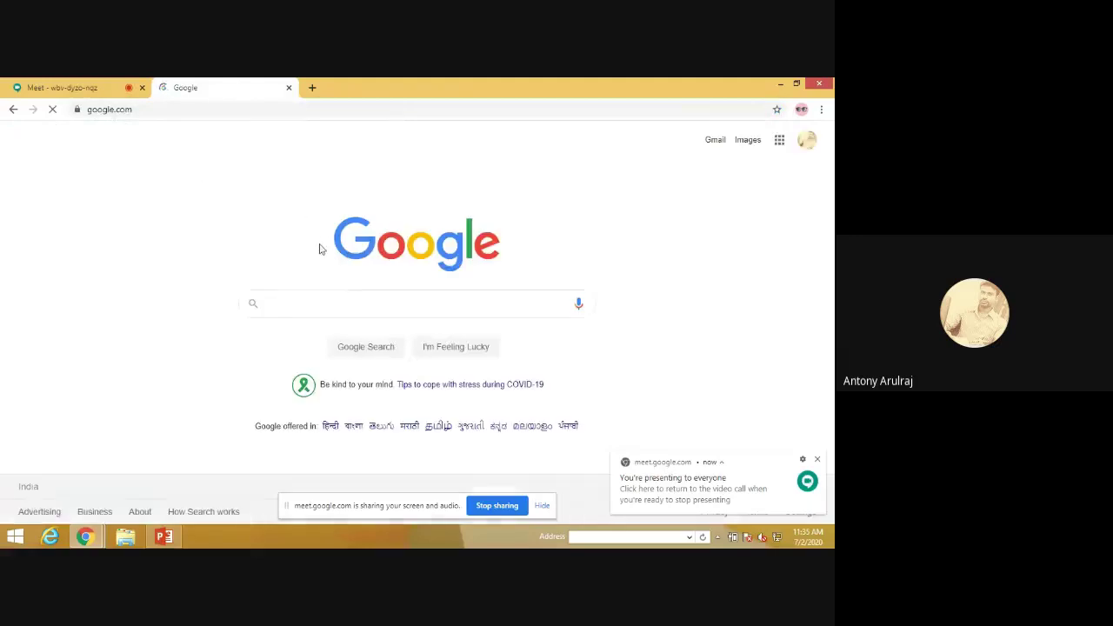
Search Google for kahoot and open the kahoot.com result in a separate tab.
left_click(288, 303)
type("kah")
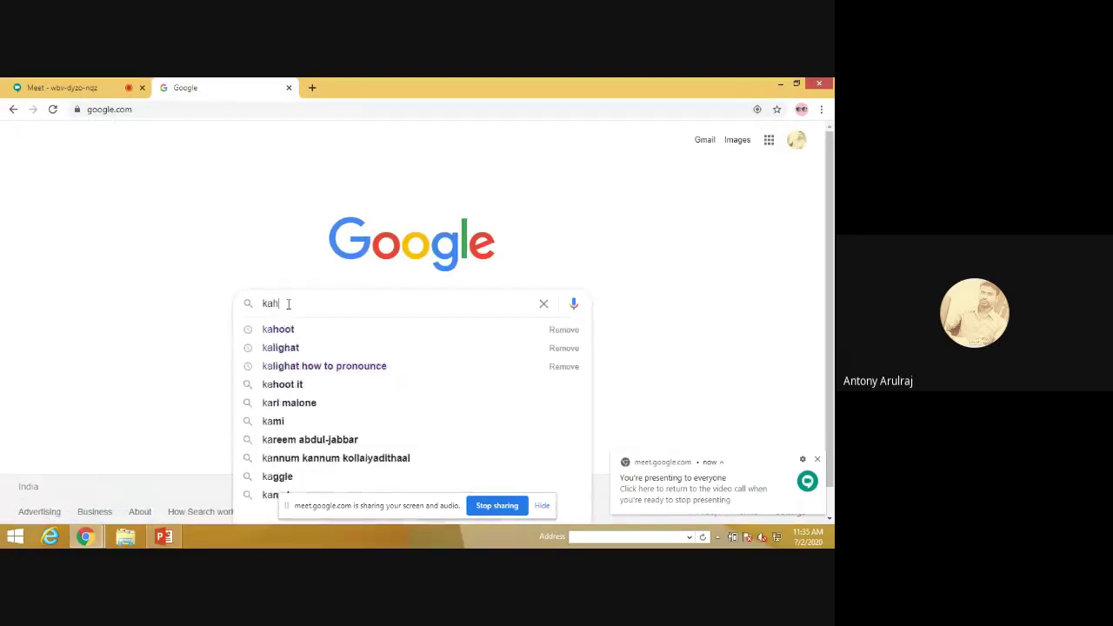
type("oot")
key("Return")
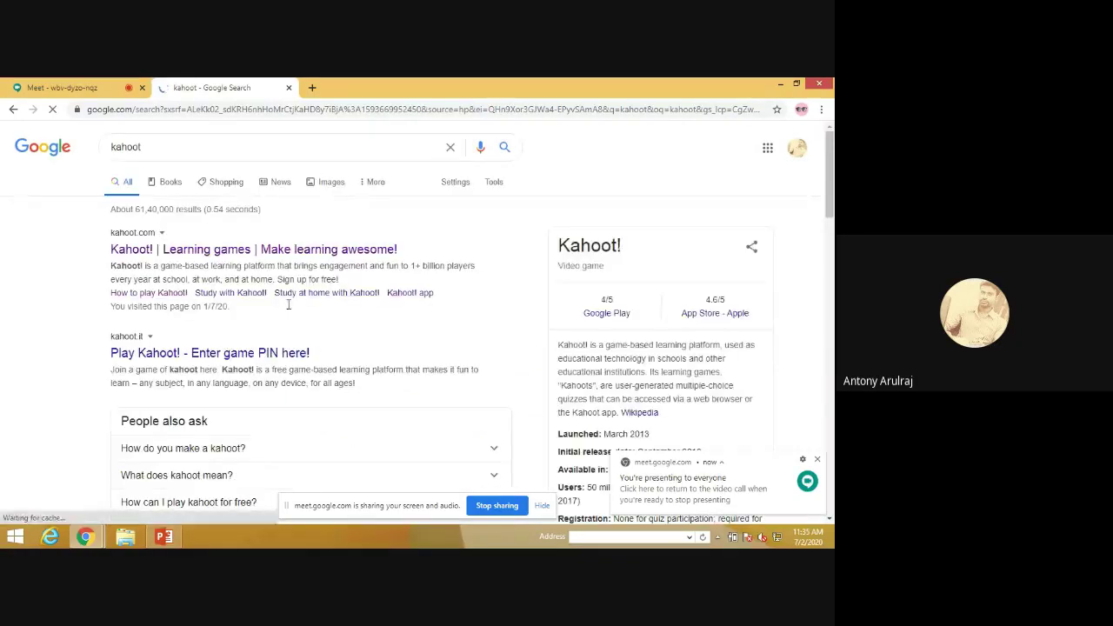
right_click(150, 253)
left_click(165, 262)
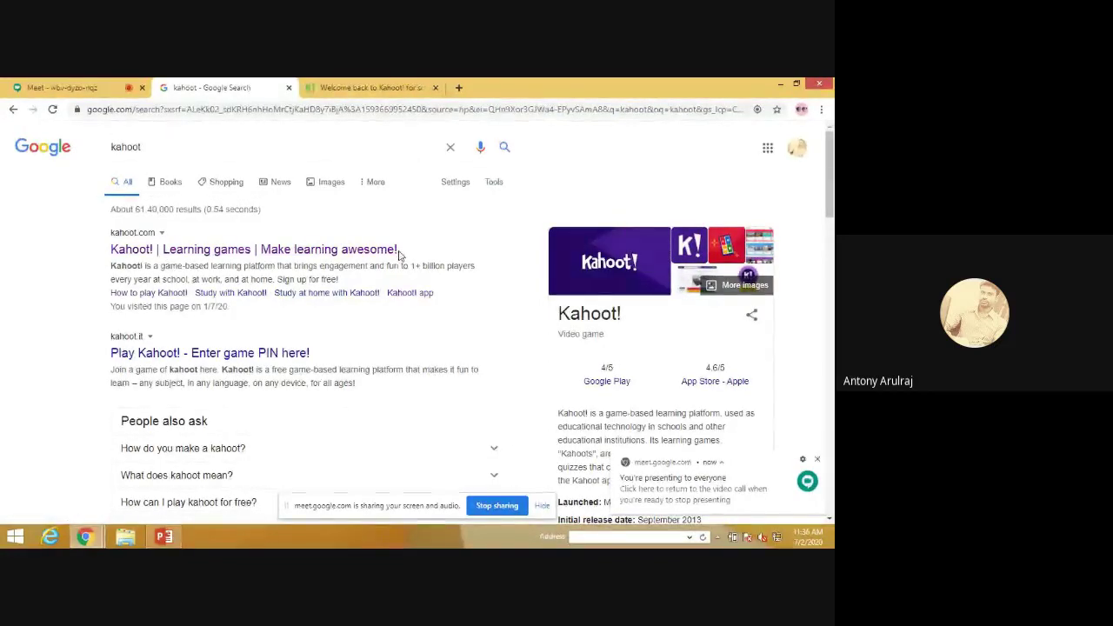
left_click(365, 87)
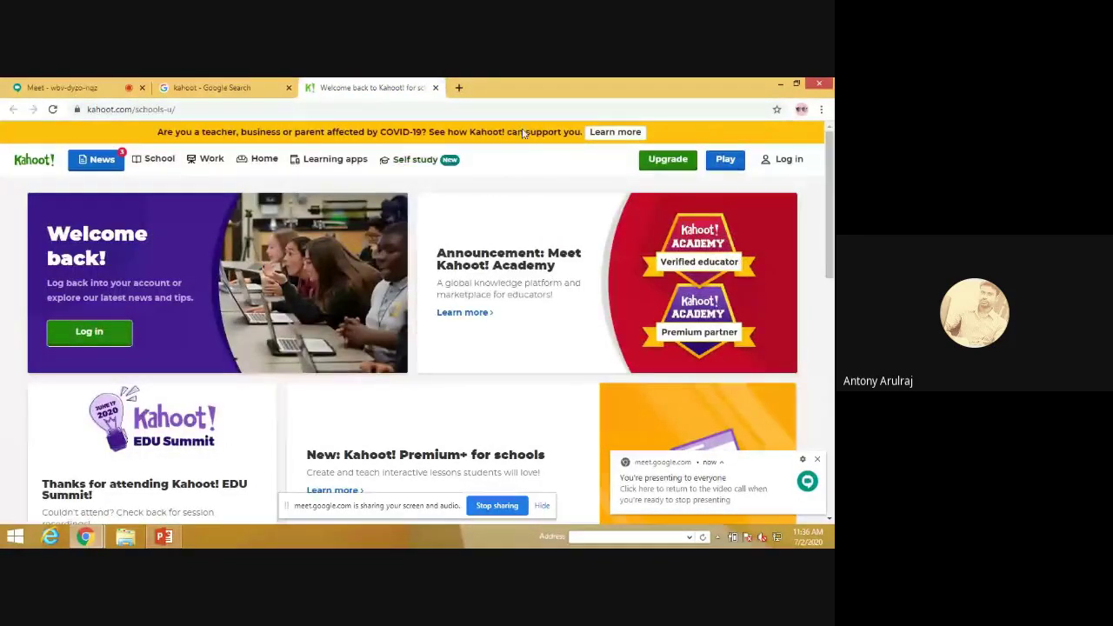
Log in to the Kahoot account from the site's home page.
scroll(530, 147, "down", 3)
scroll(539, 165, "up", 3)
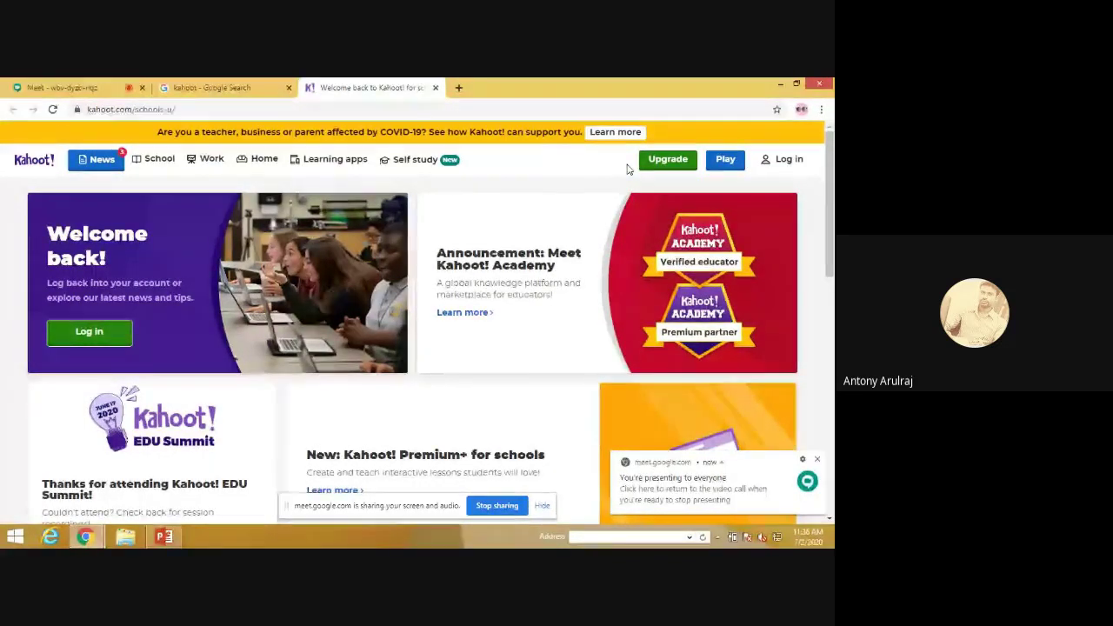
mouse_move(792, 179)
left_click(776, 159)
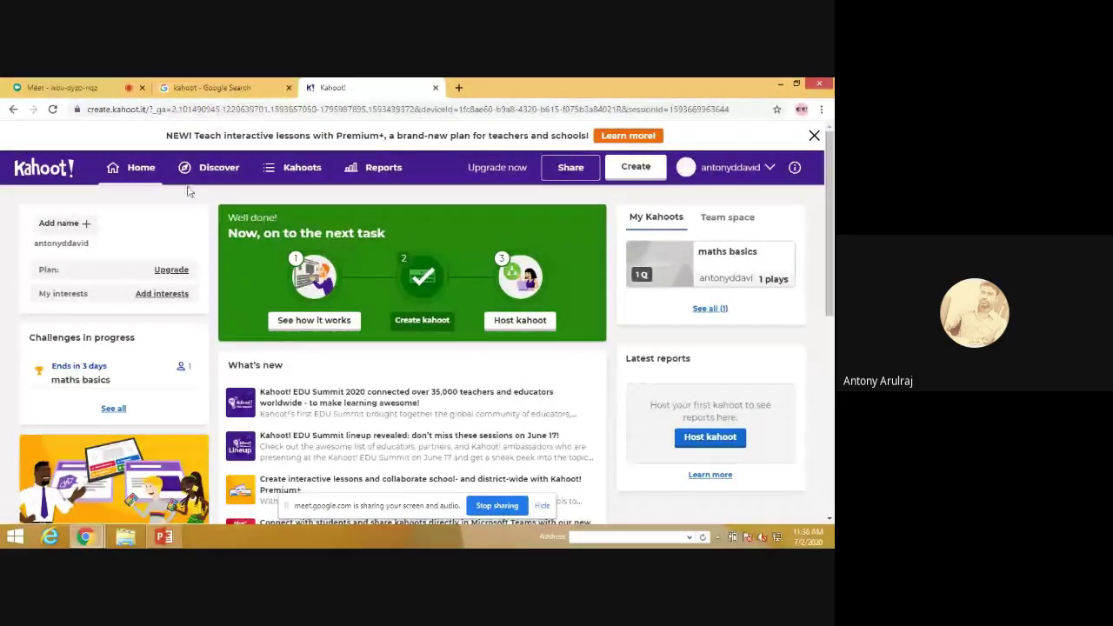
Open the full My Kahoots list and create a new blank kahoot.
scroll(491, 323, "down", 2)
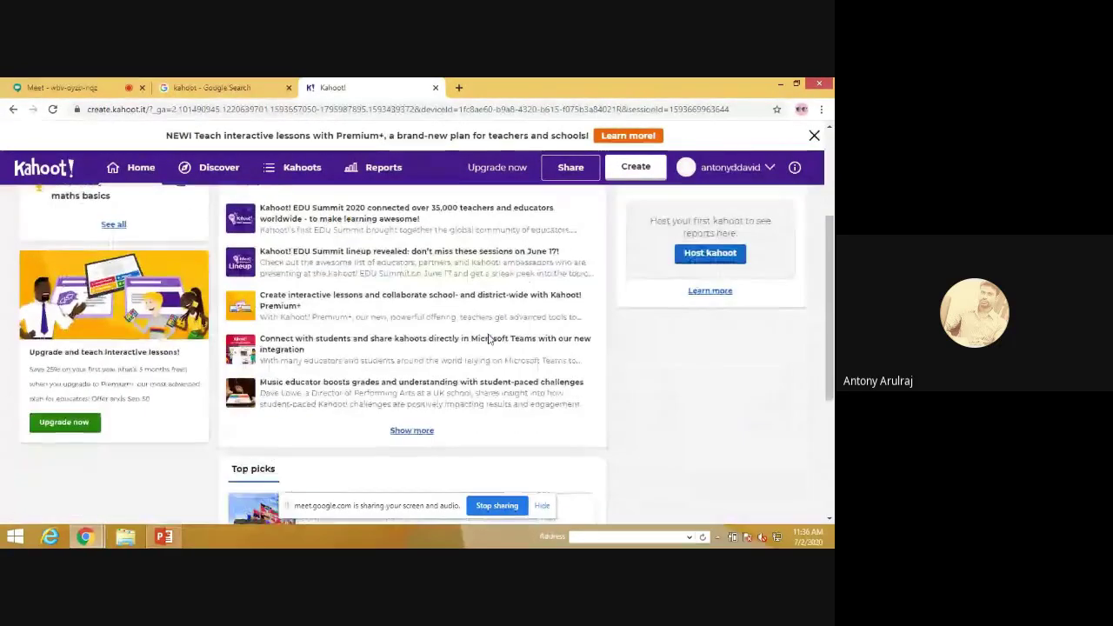
scroll(579, 318, "up", 2)
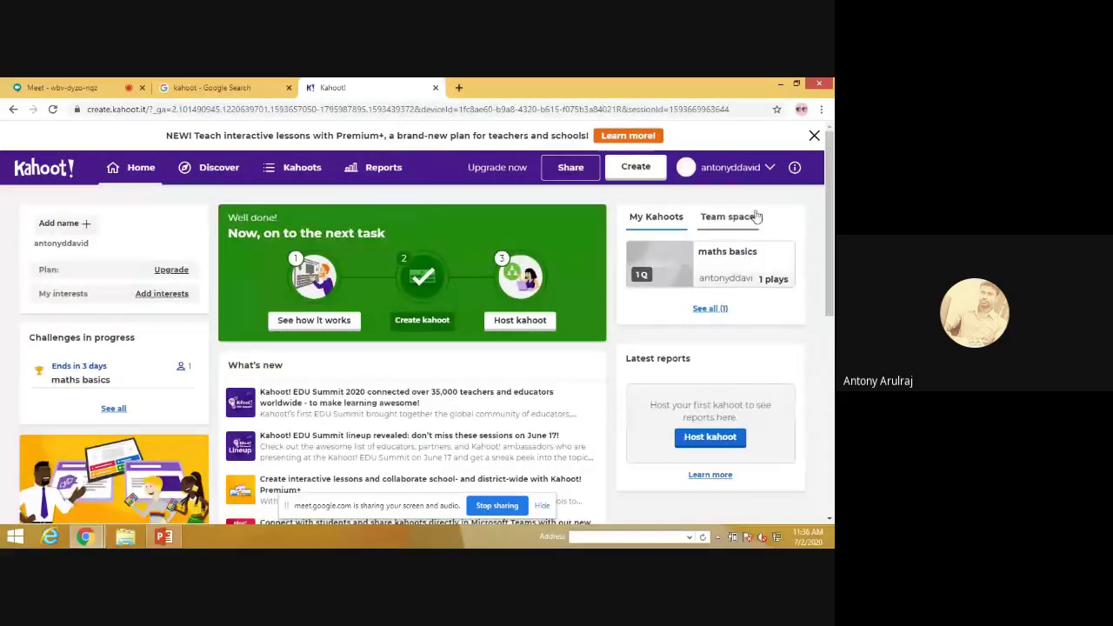
left_click(713, 310)
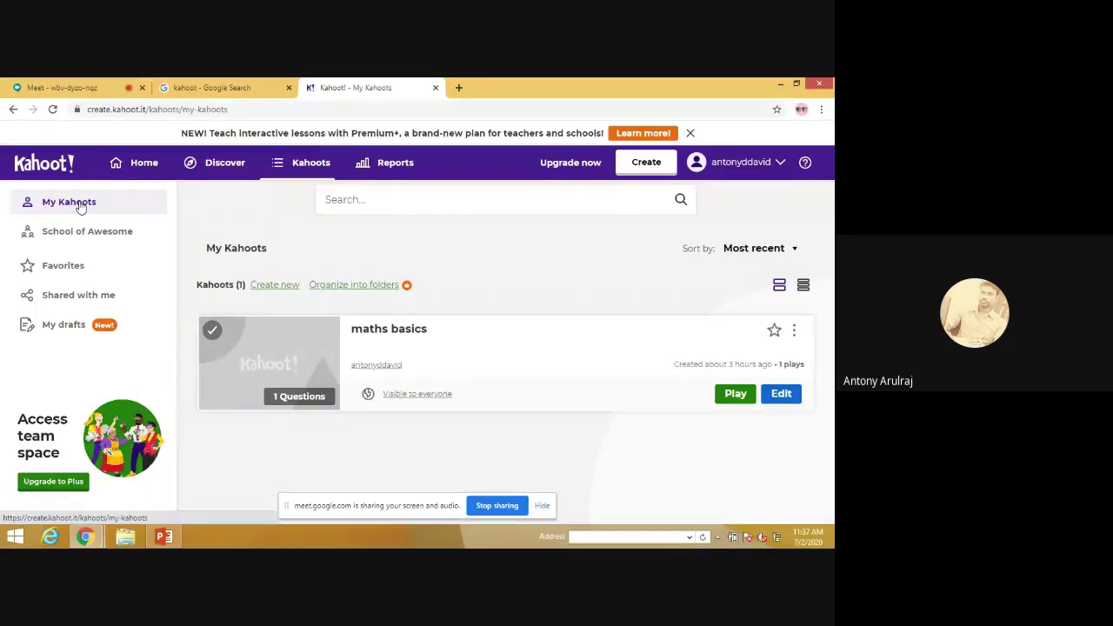
left_click(259, 290)
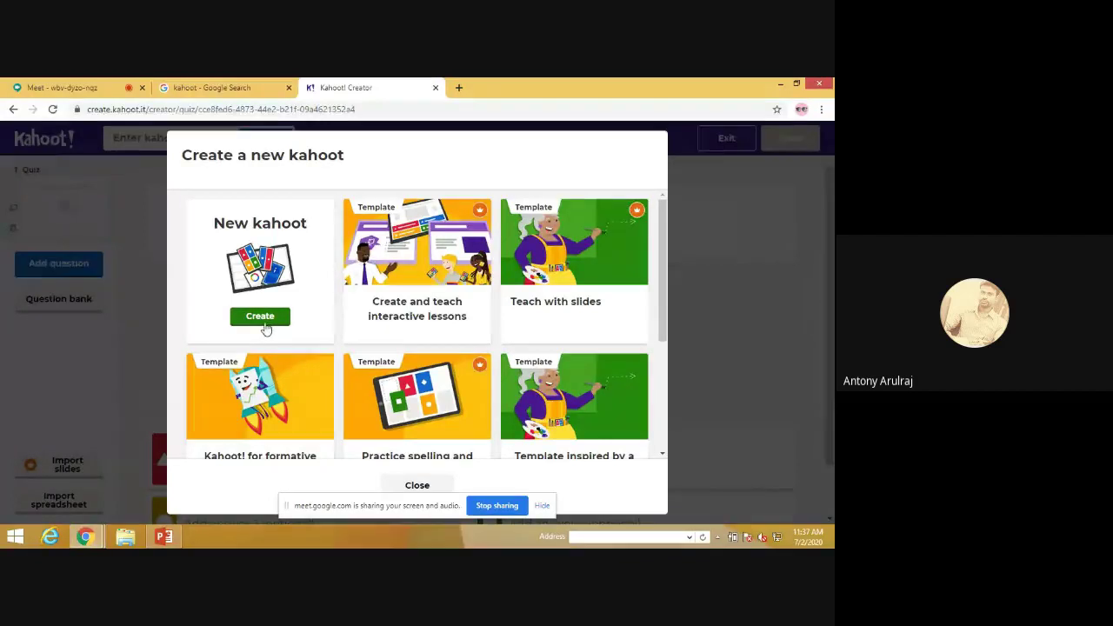
left_click(265, 324)
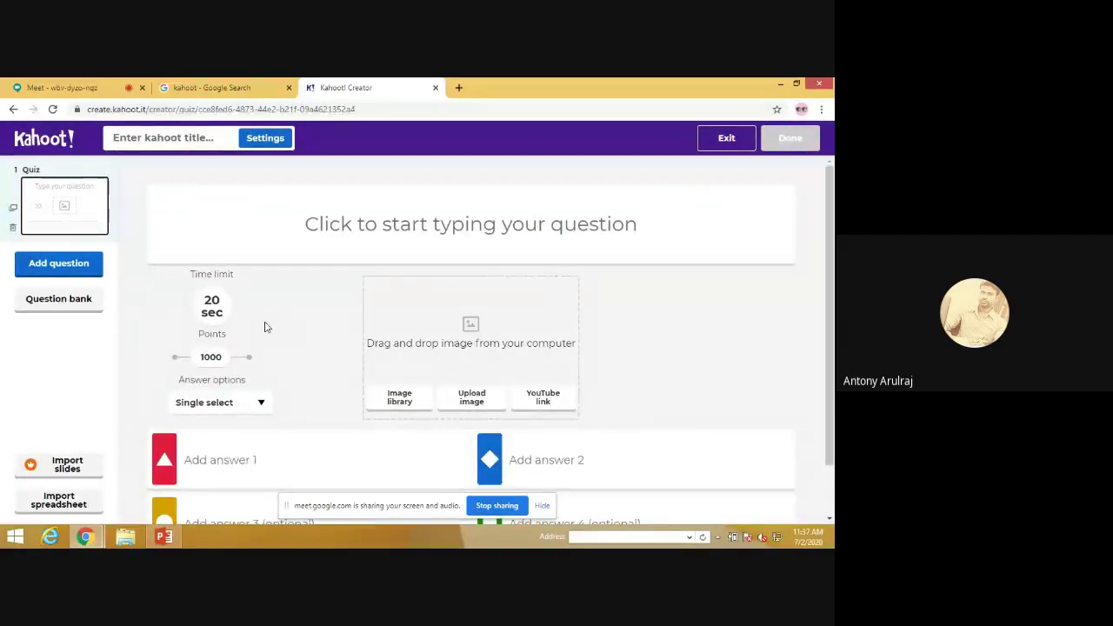
Enter "8+12 = ?" as the text of the first quiz question.
scroll(665, 356, "down", 1)
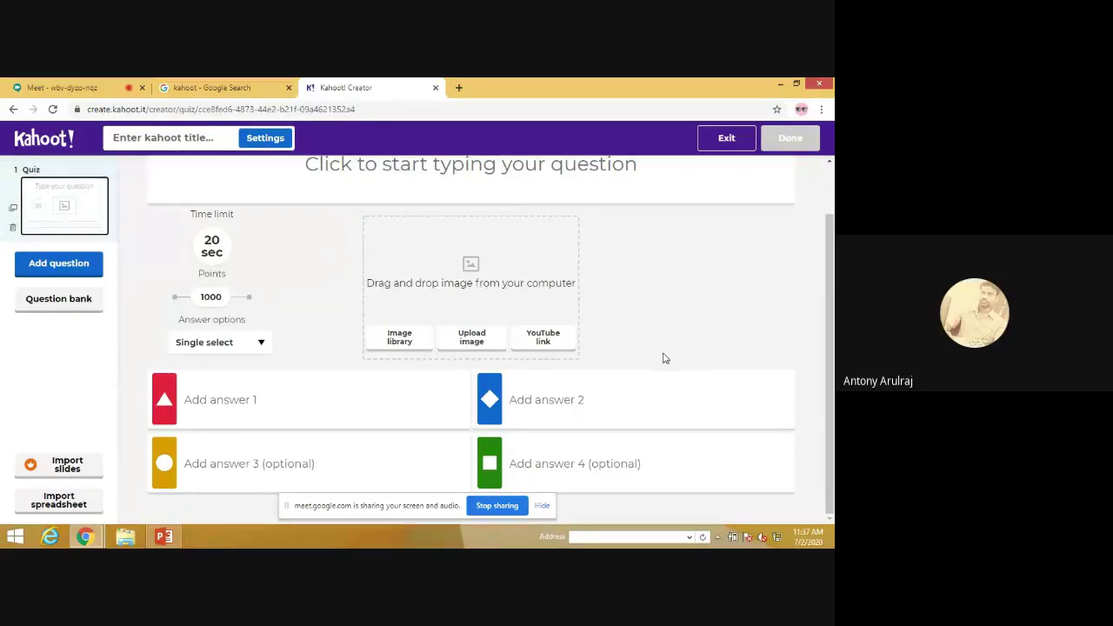
scroll(280, 250, "up", 1)
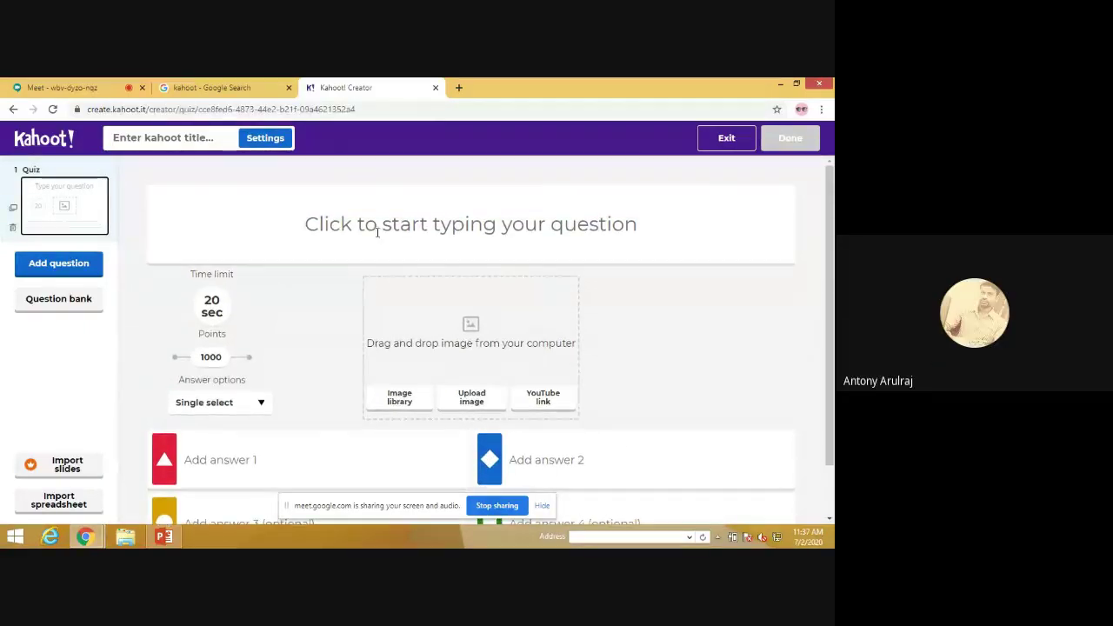
left_click(377, 236)
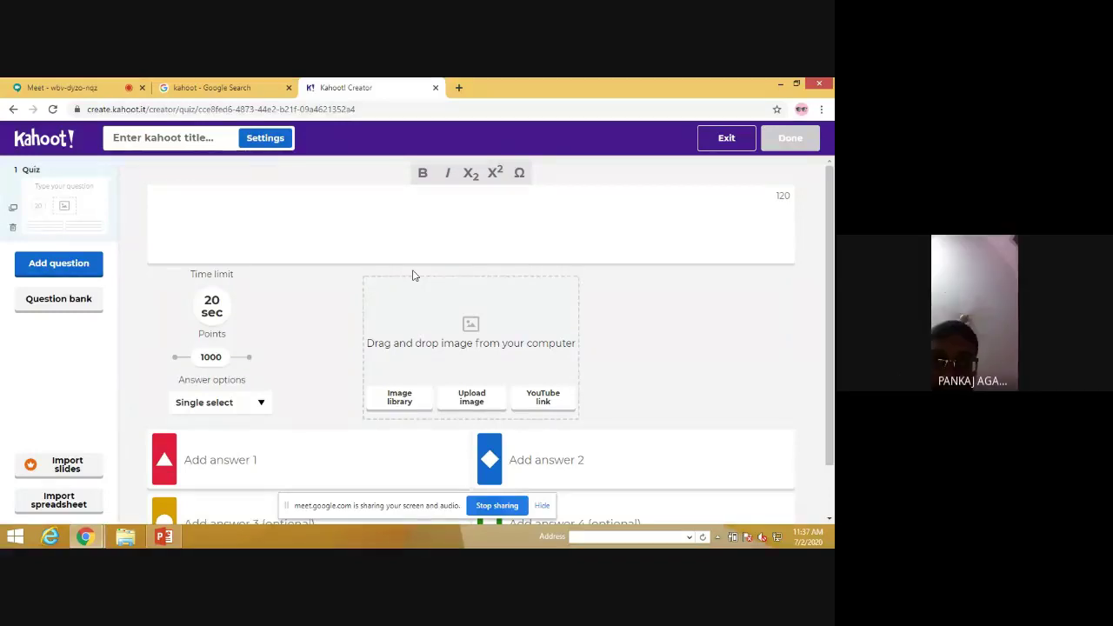
type("W")
key("BackSpace")
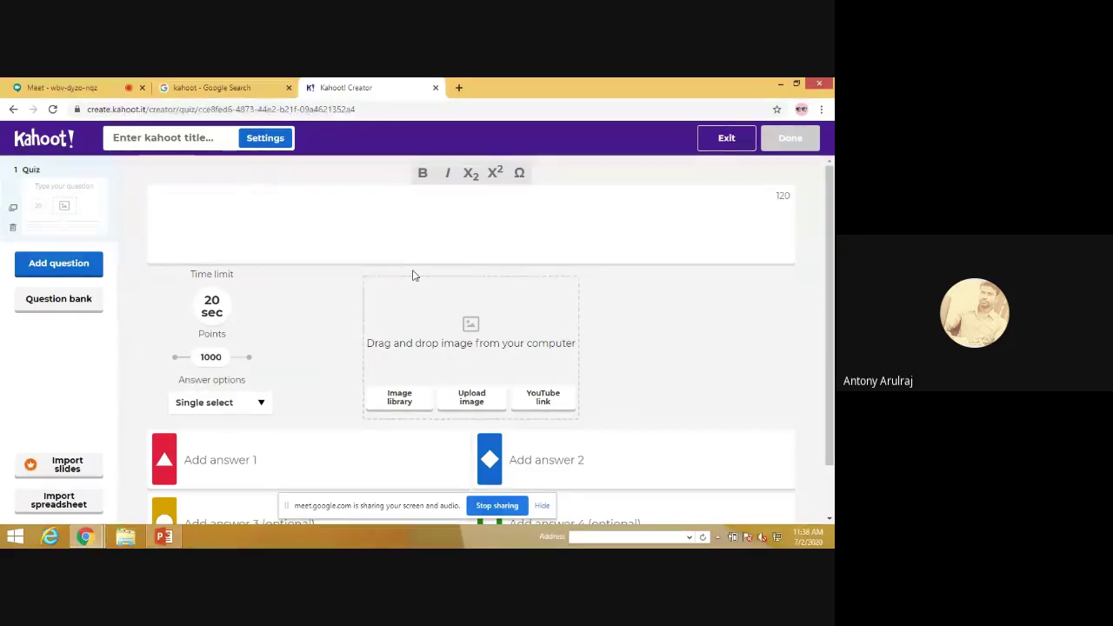
type("8+")
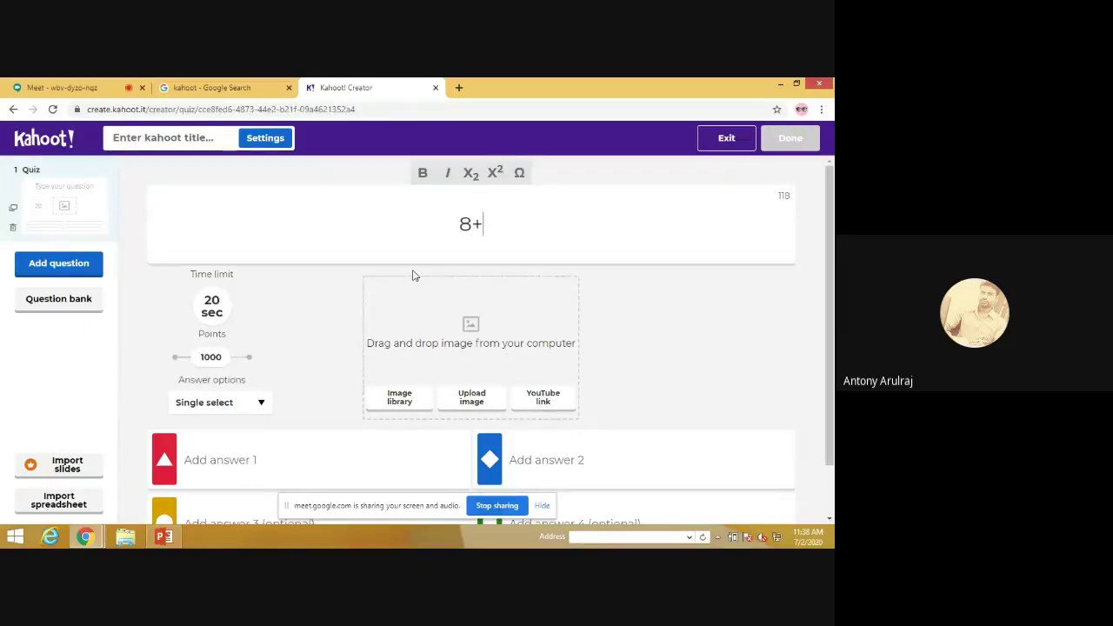
type("12 = ")
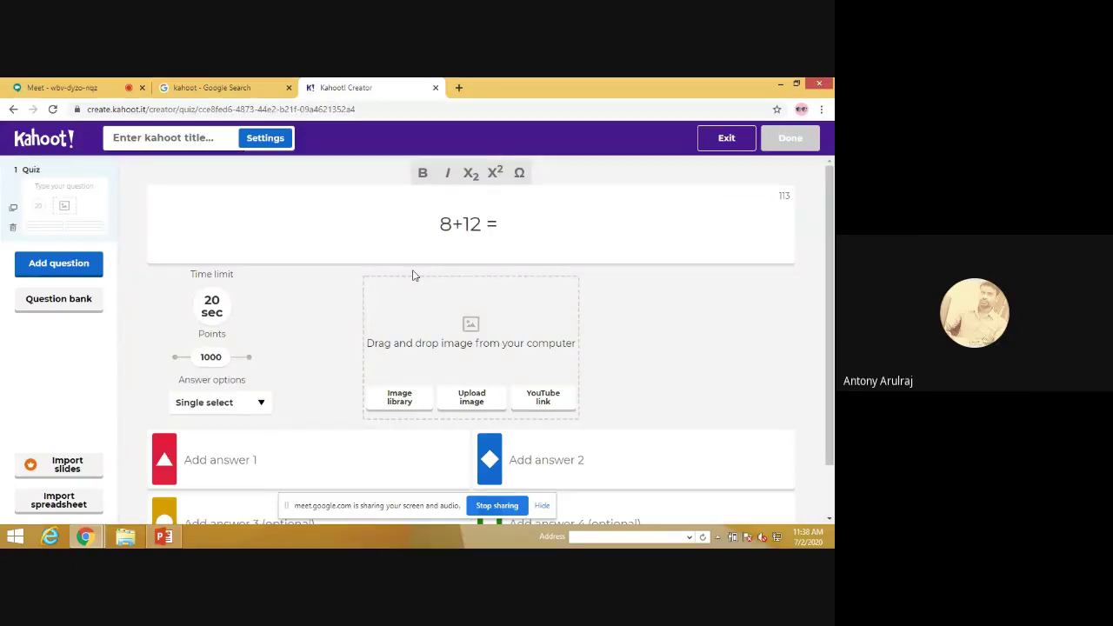
type("?")
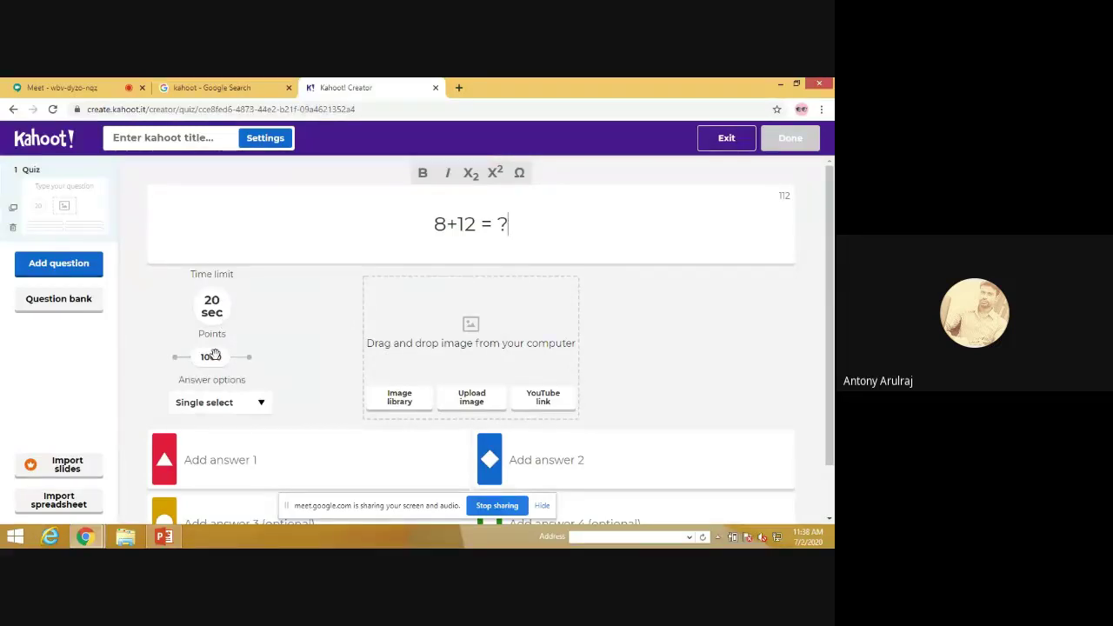
Set the first question's time limit to 10 seconds.
scroll(457, 286, "down", 2)
scroll(451, 298, "up", 2)
left_click(217, 314)
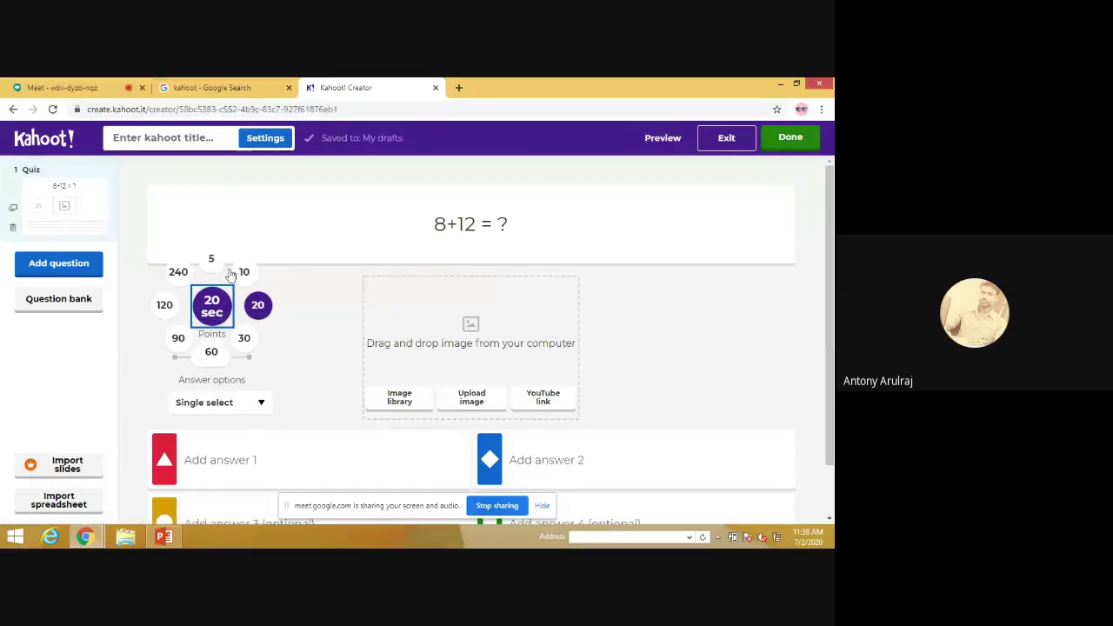
left_click(244, 273)
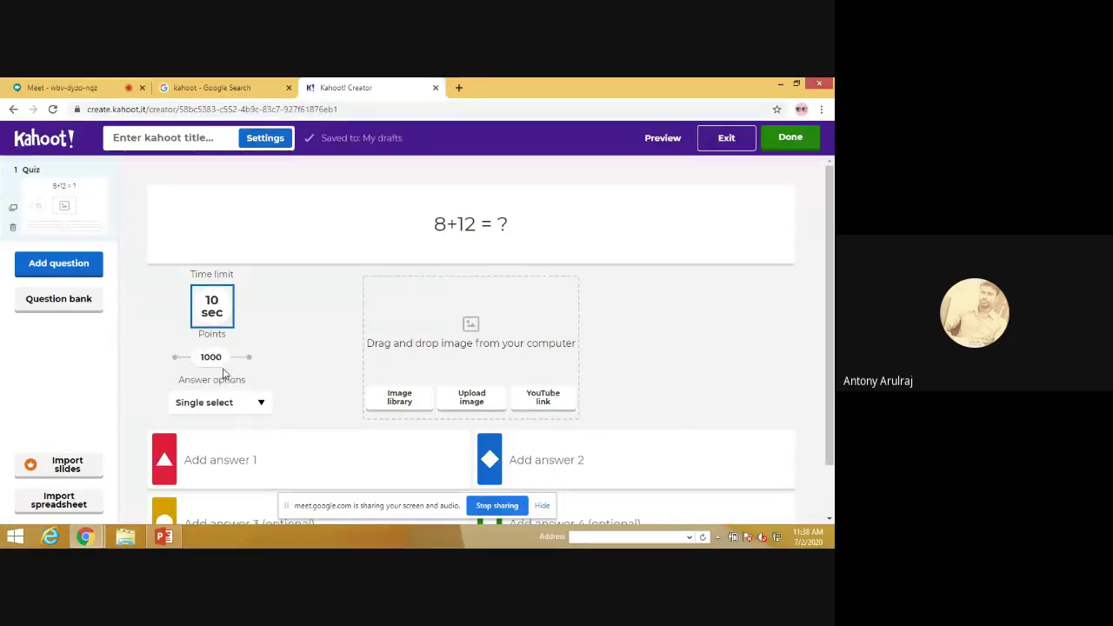
Examine the answer option choices for the first question, keeping Single select.
left_click(211, 404)
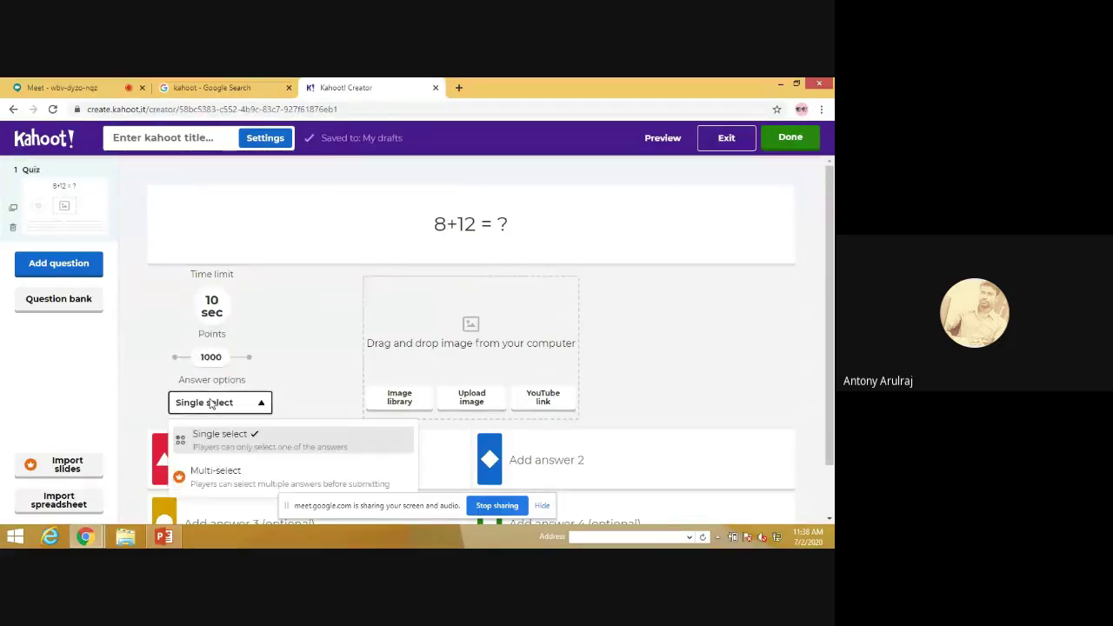
scroll(264, 380, "down", 1)
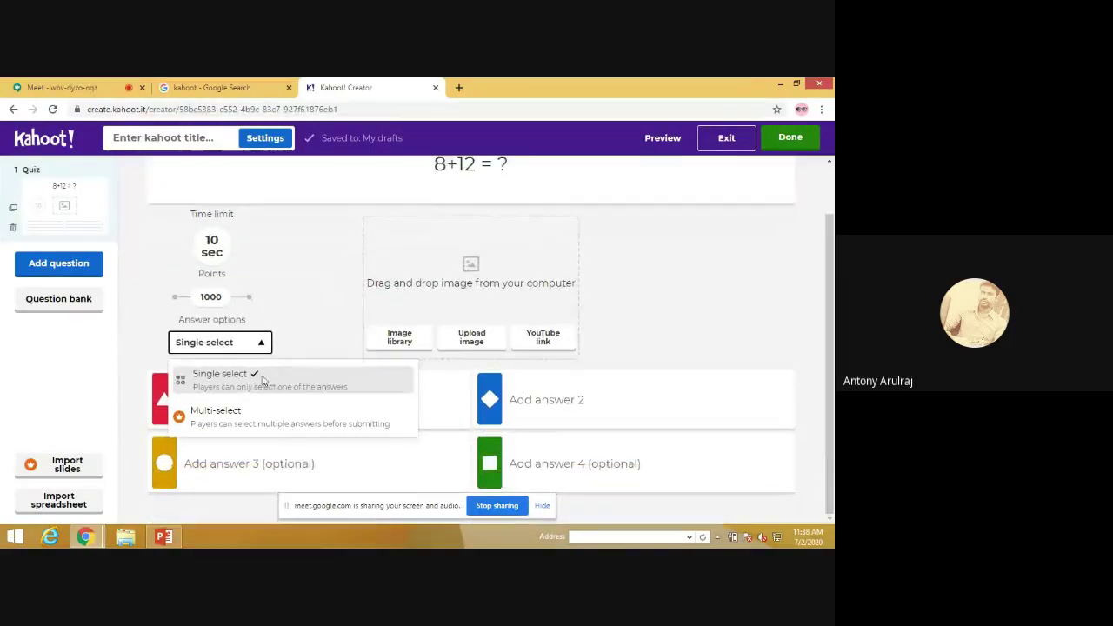
left_click(225, 346)
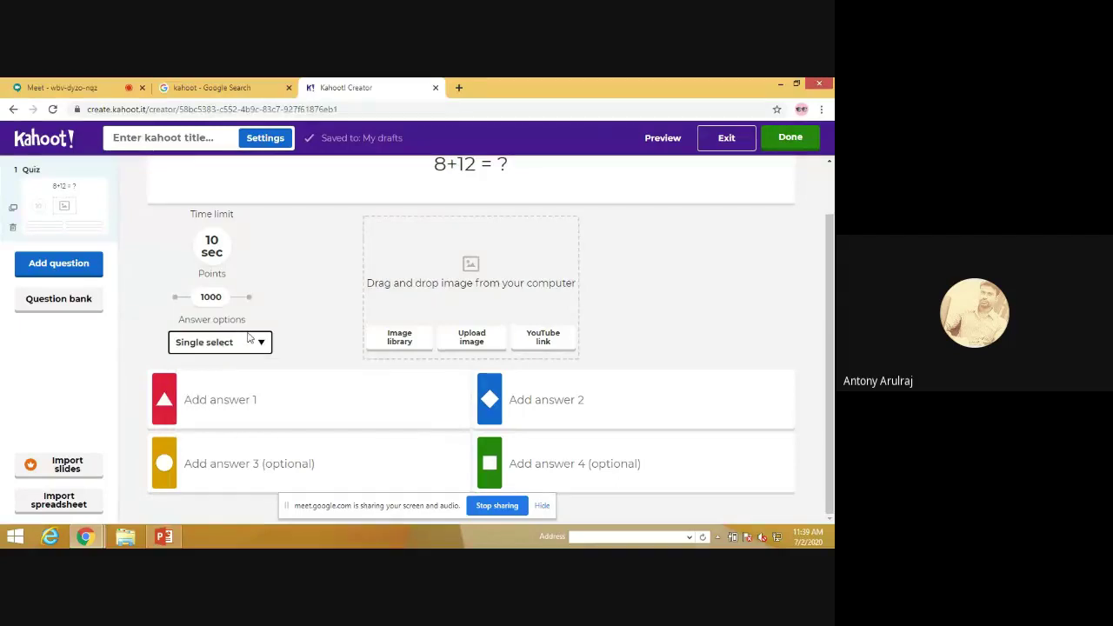
left_click(262, 345)
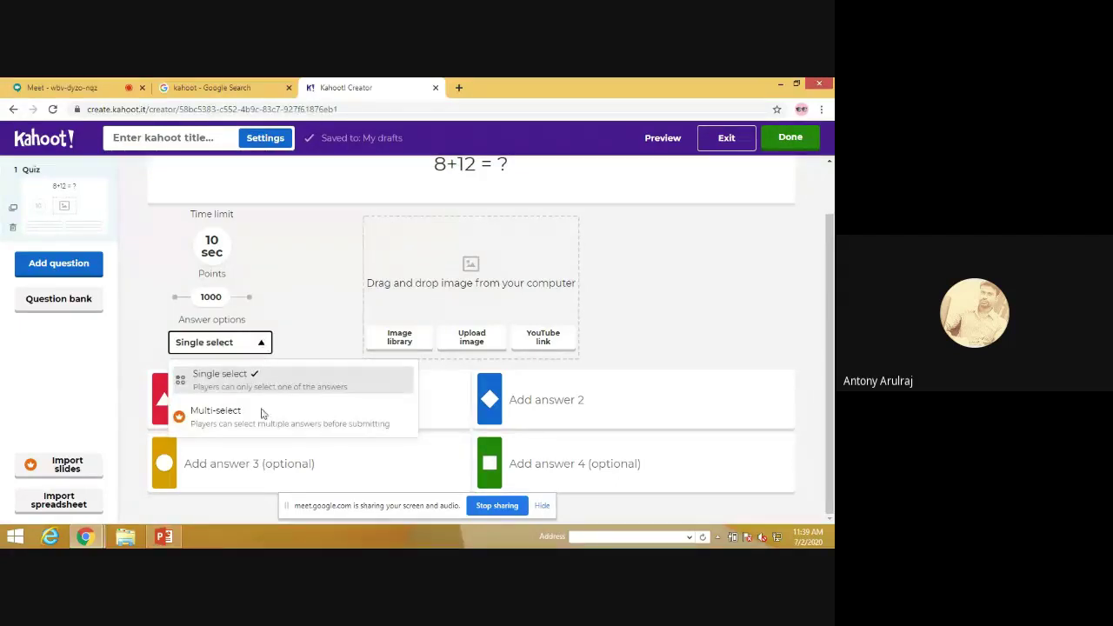
left_click(243, 324)
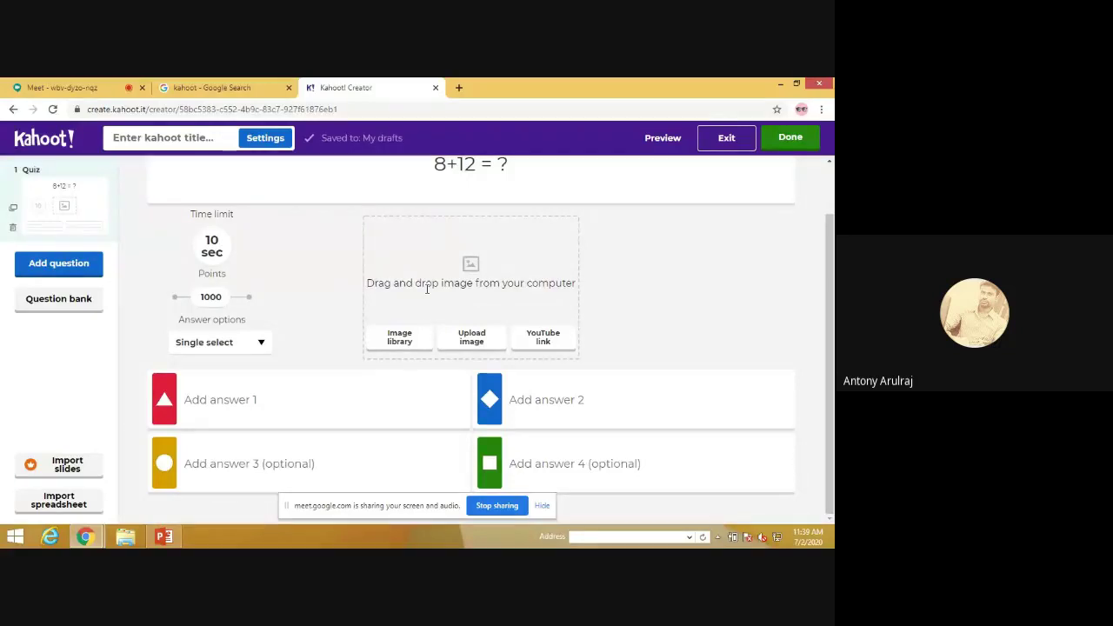
Fill in 12 as answer 1 and 20 as answer 2, marking 20 as the correct answer.
left_click(301, 403)
mouse_move(833, 78)
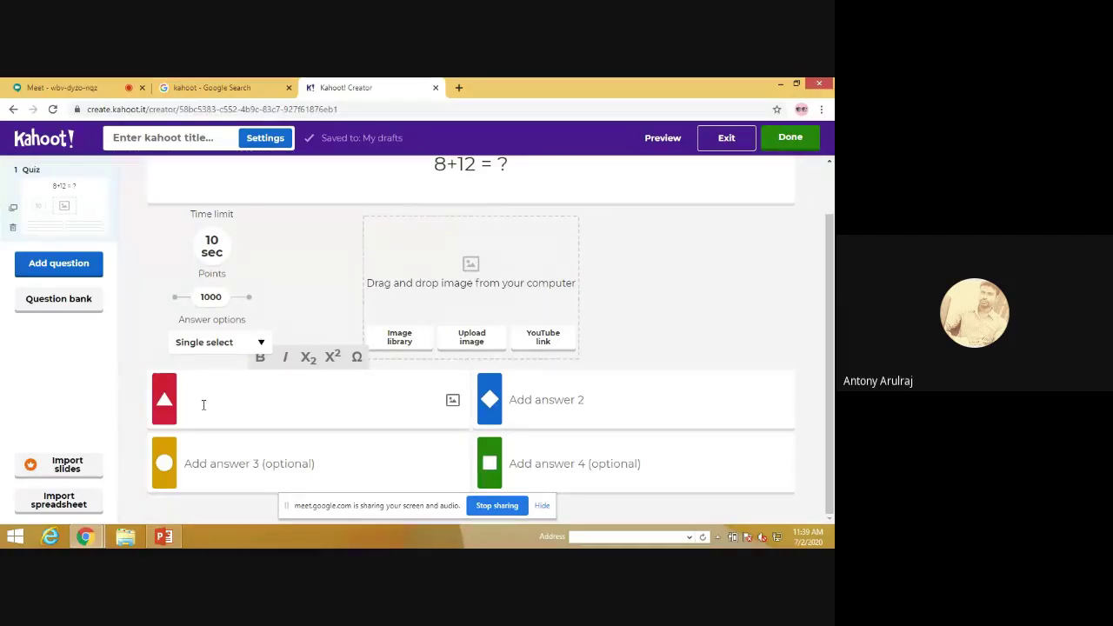
type("12")
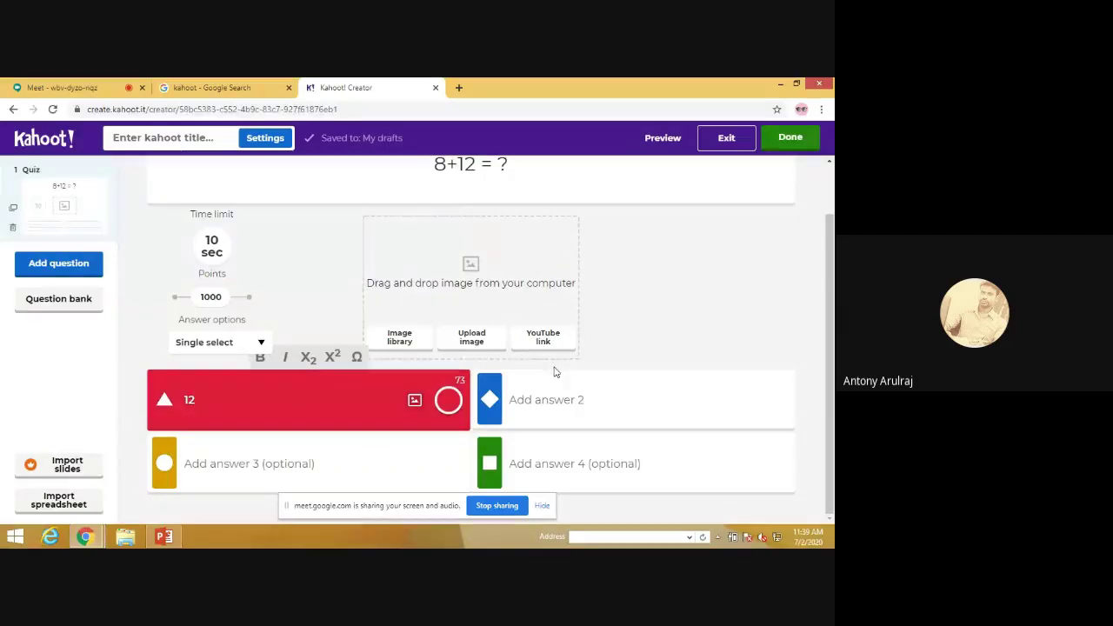
left_click(602, 405)
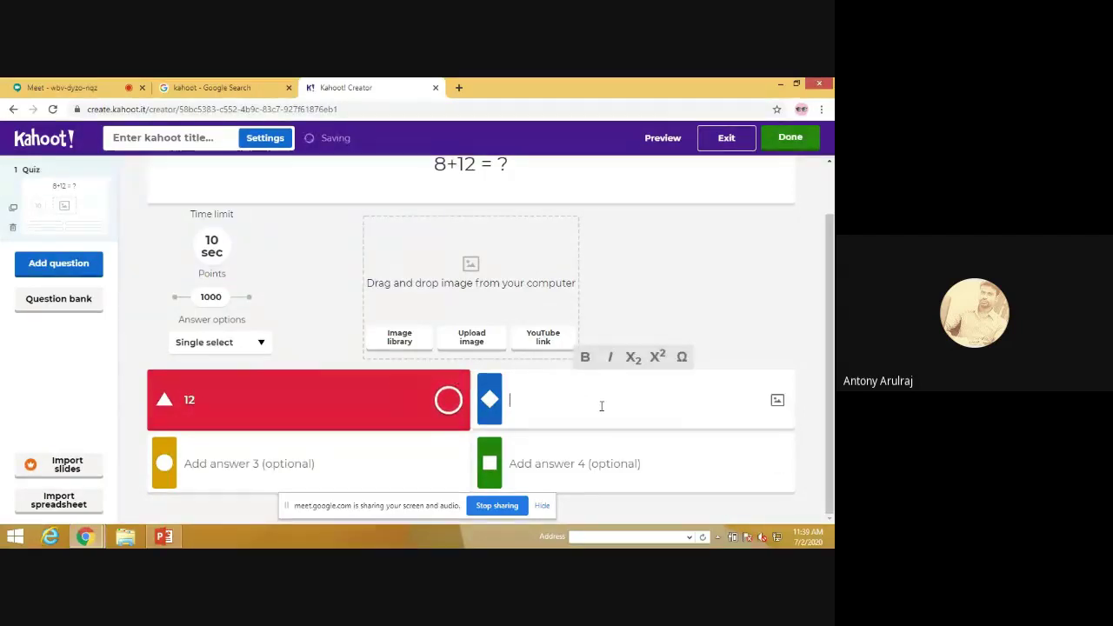
type("20")
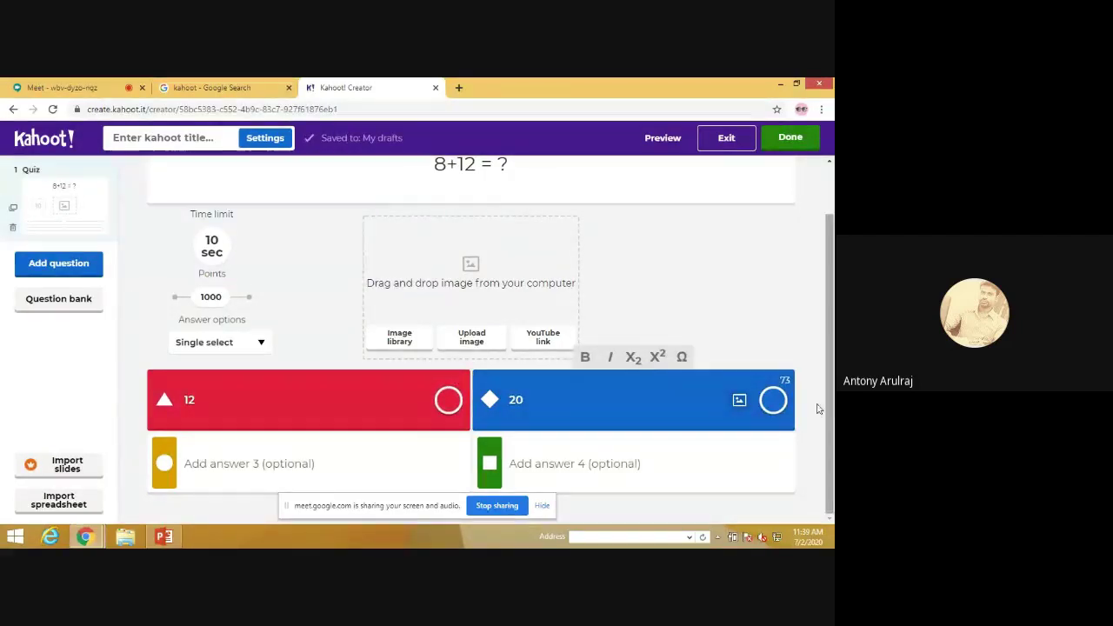
left_click(773, 401)
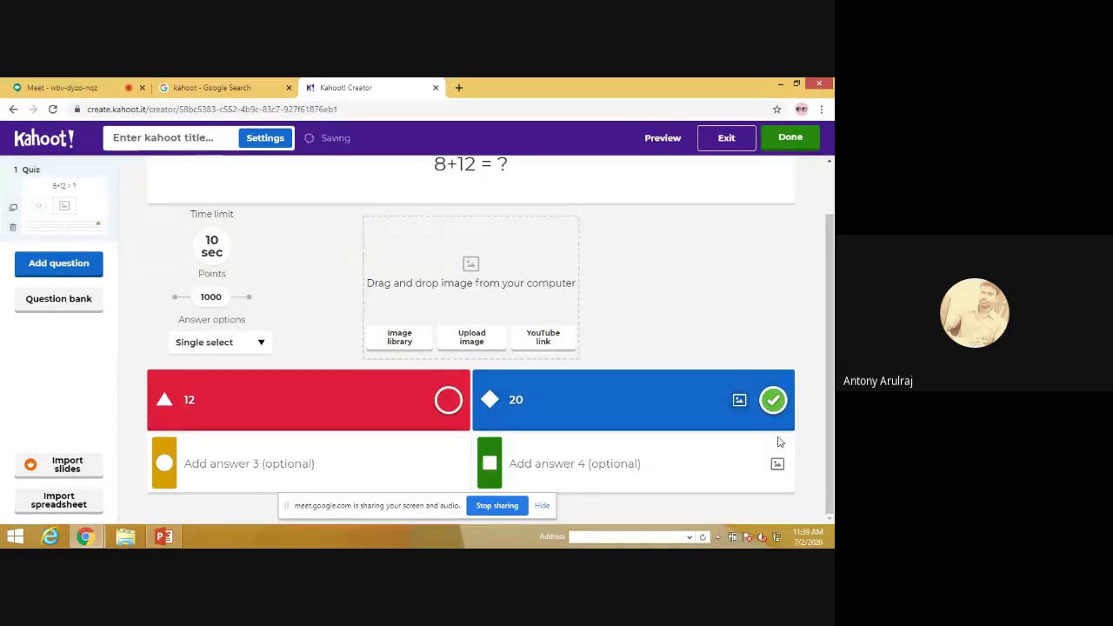
Fill in 15 as answer 3 and 10 as answer 4, and hide the screen-sharing notice.
left_click(337, 461)
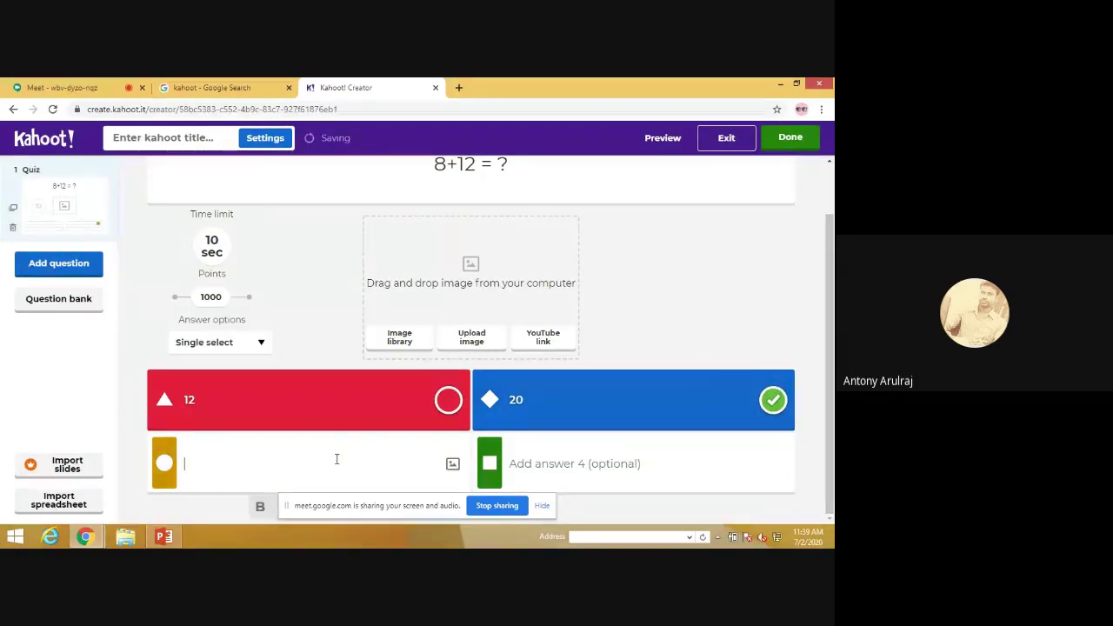
type("15")
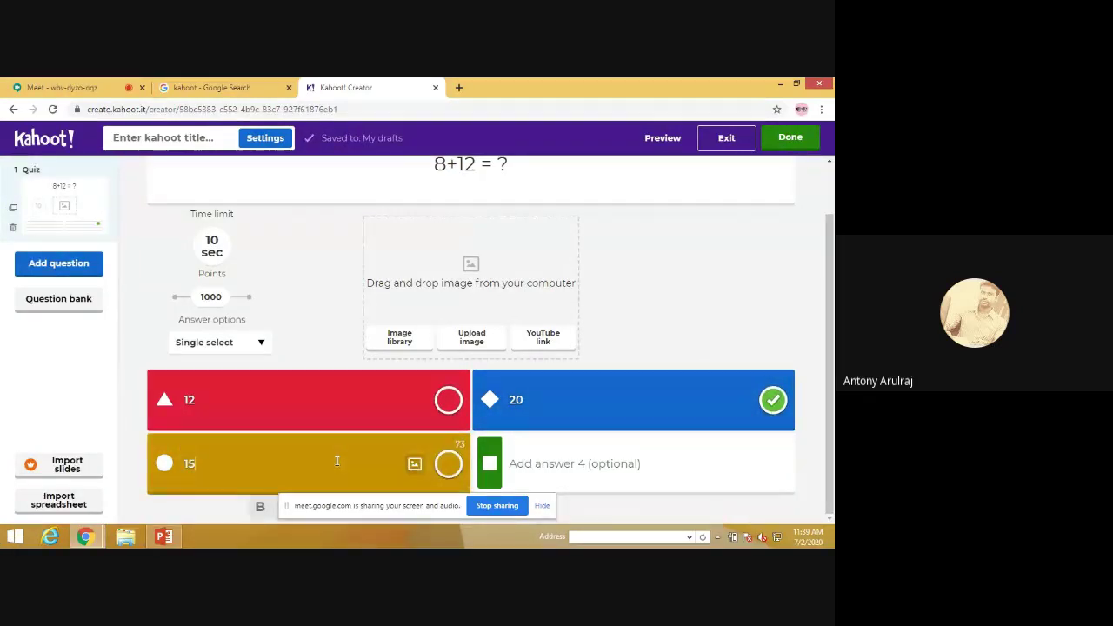
left_click(574, 461)
type("10")
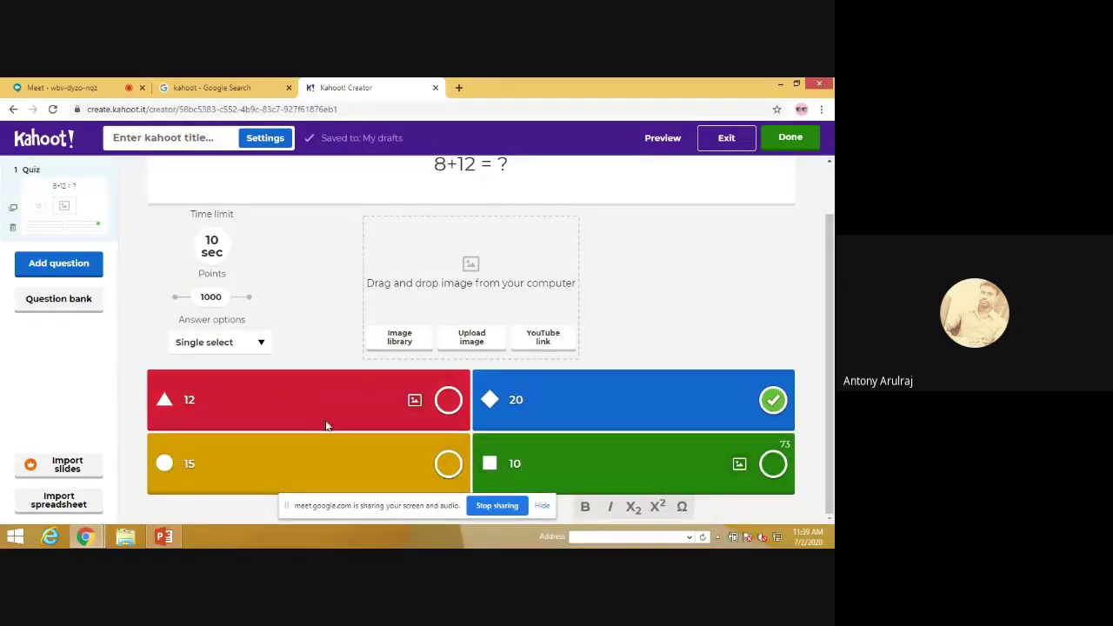
left_click(542, 505)
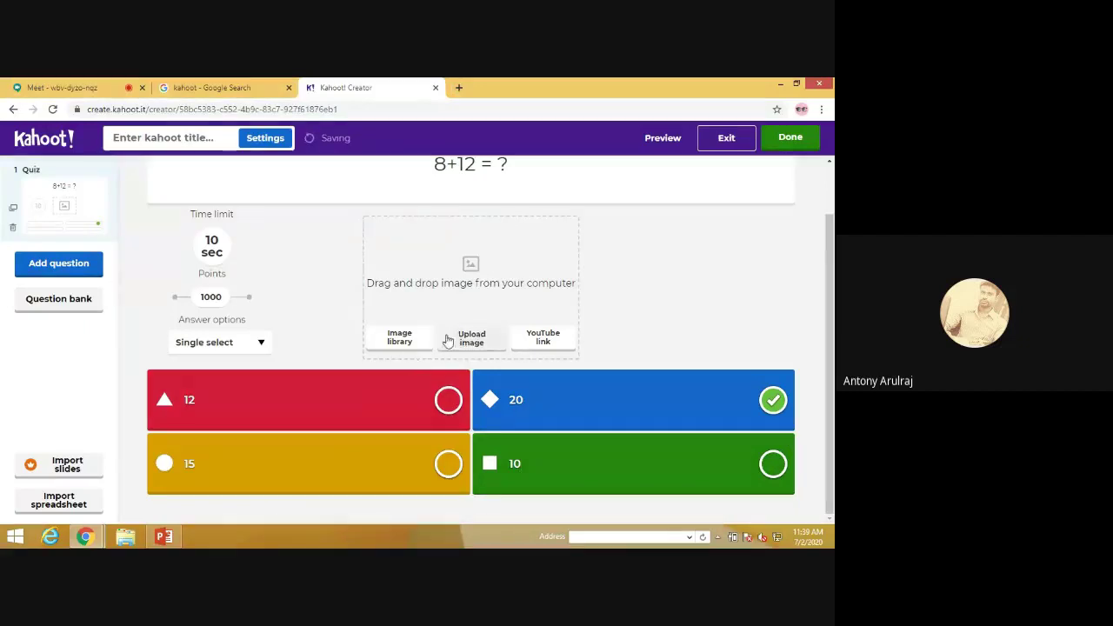
Add a second question of the Quiz type to the kahoot.
scroll(617, 345, "up", 1)
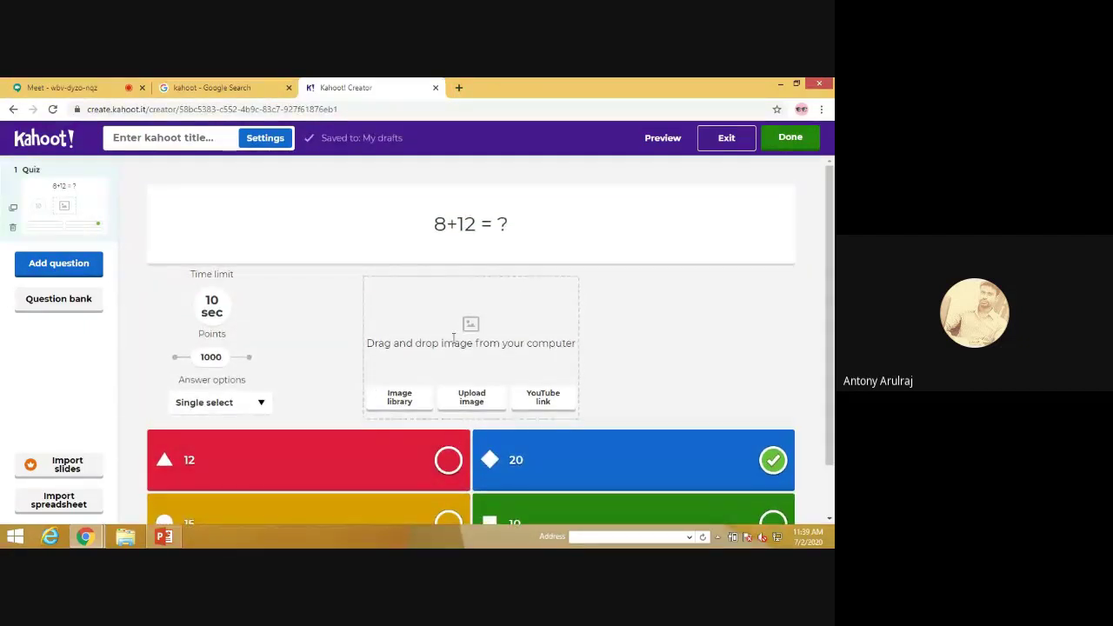
scroll(426, 361, "down", 1)
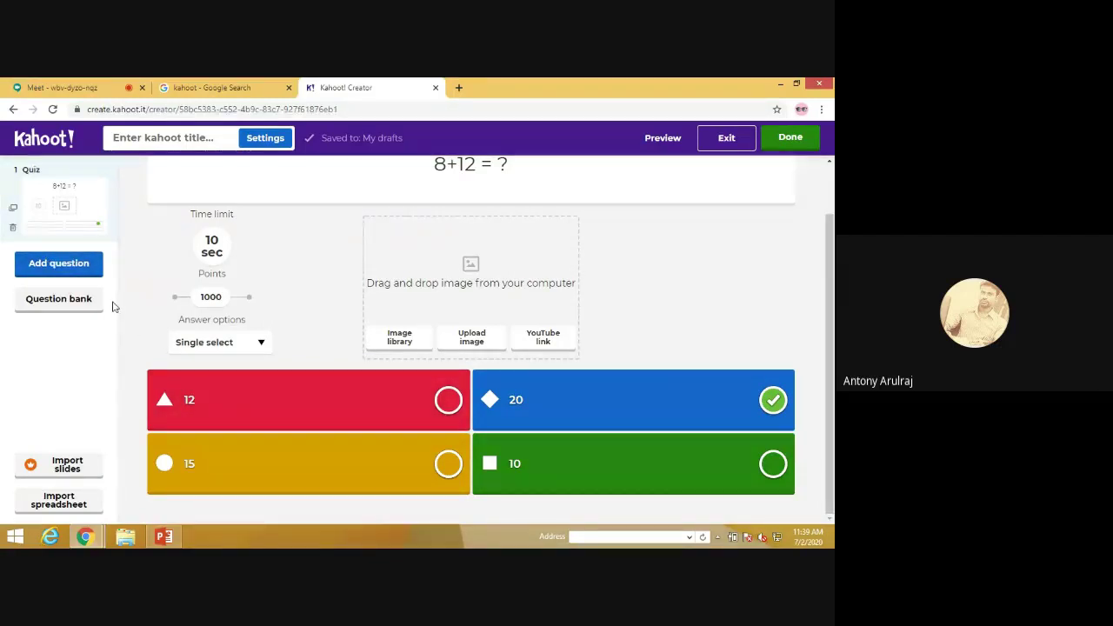
left_click(70, 268)
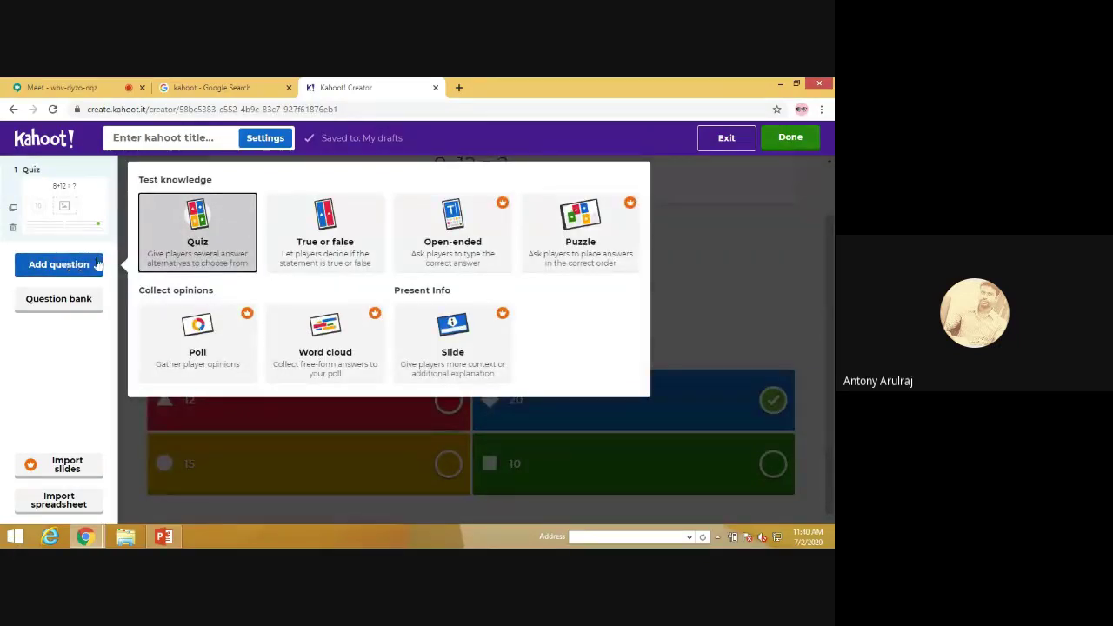
left_click(44, 266)
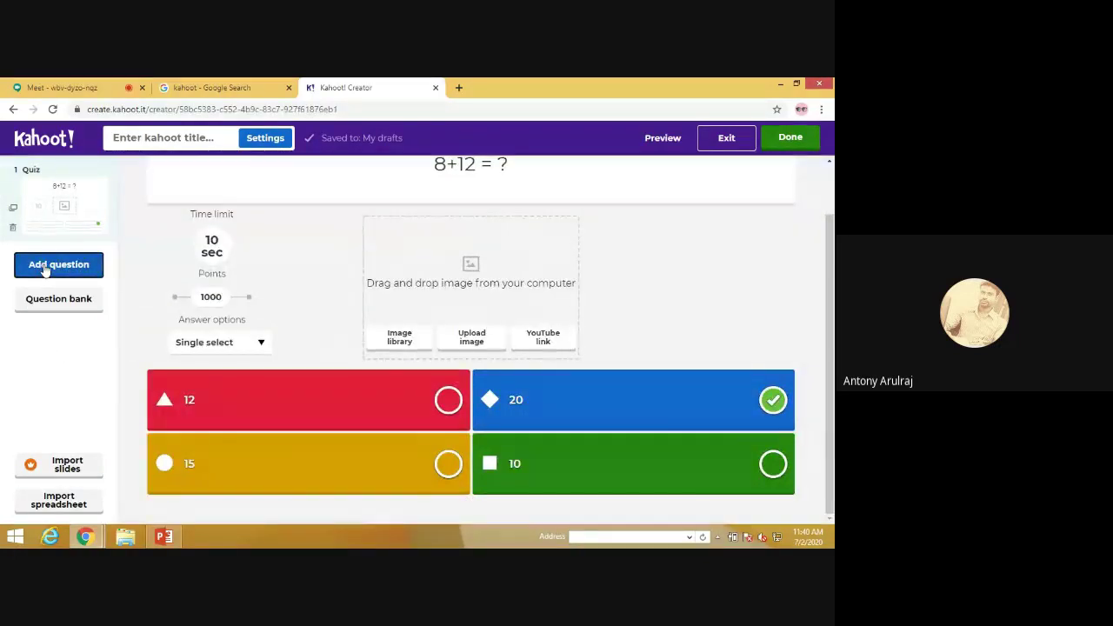
left_click(45, 267)
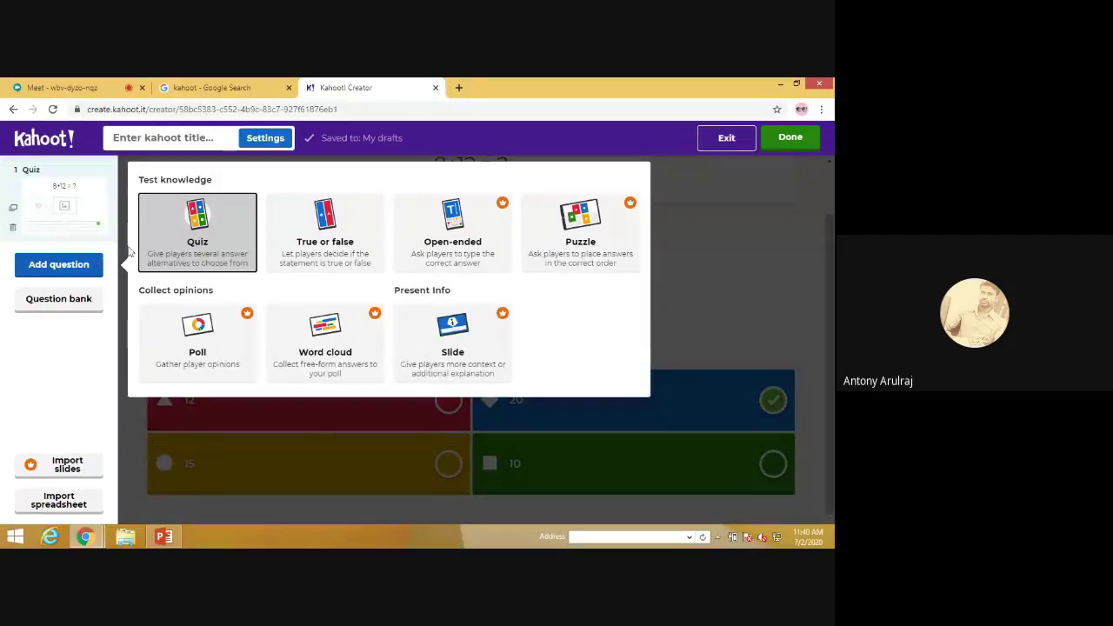
left_click(218, 245)
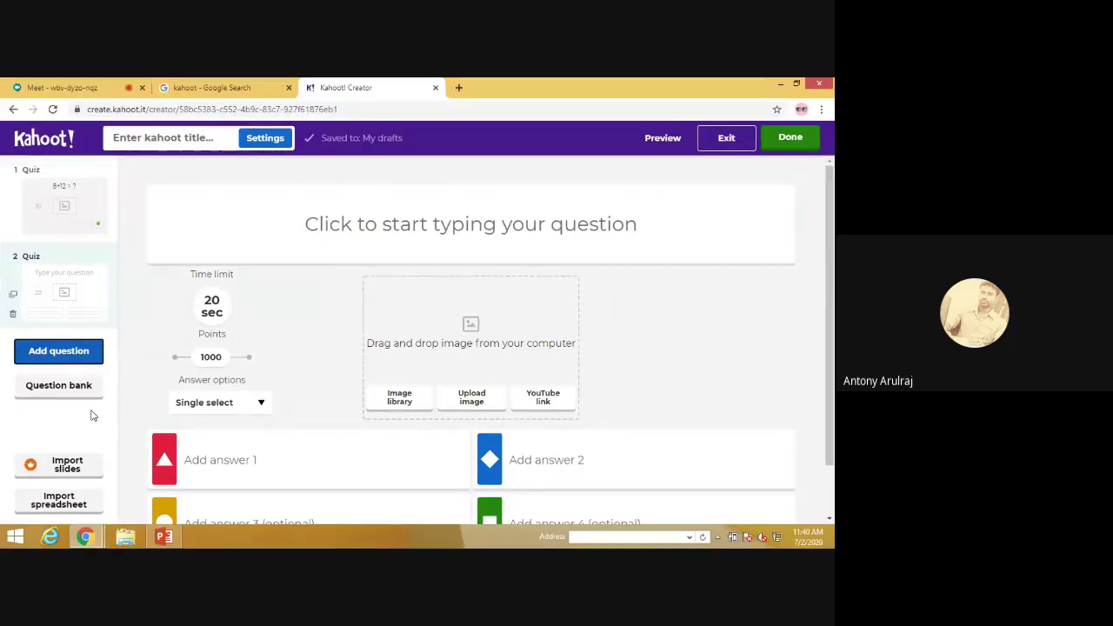
Enter "Which is the capital of India" as the text of the second quiz question.
left_click(32, 348)
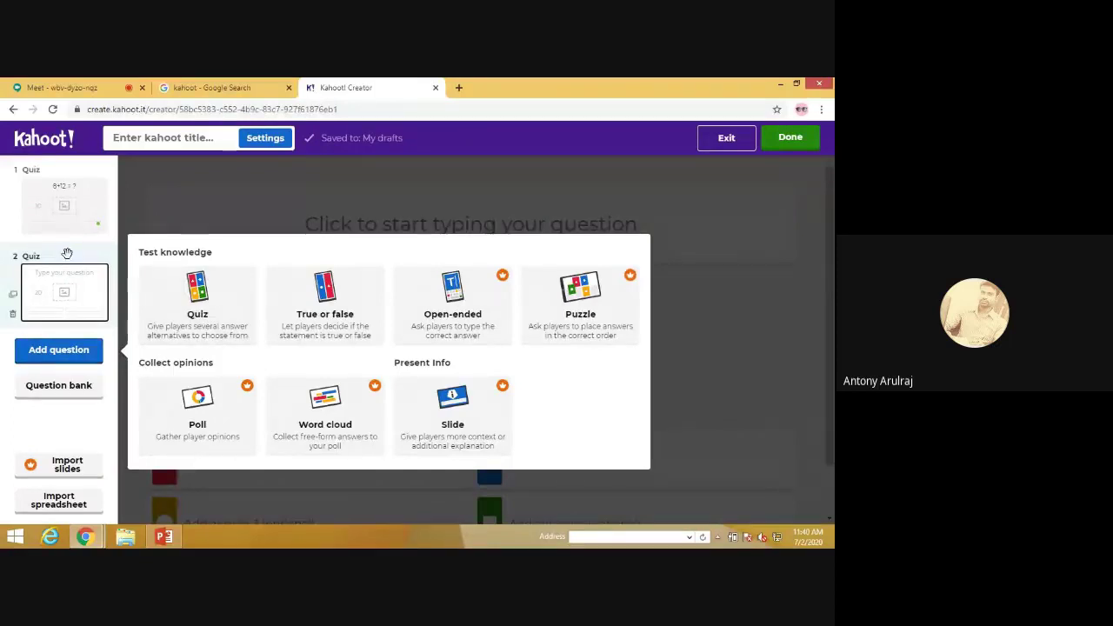
left_click(242, 323)
left_click(322, 238)
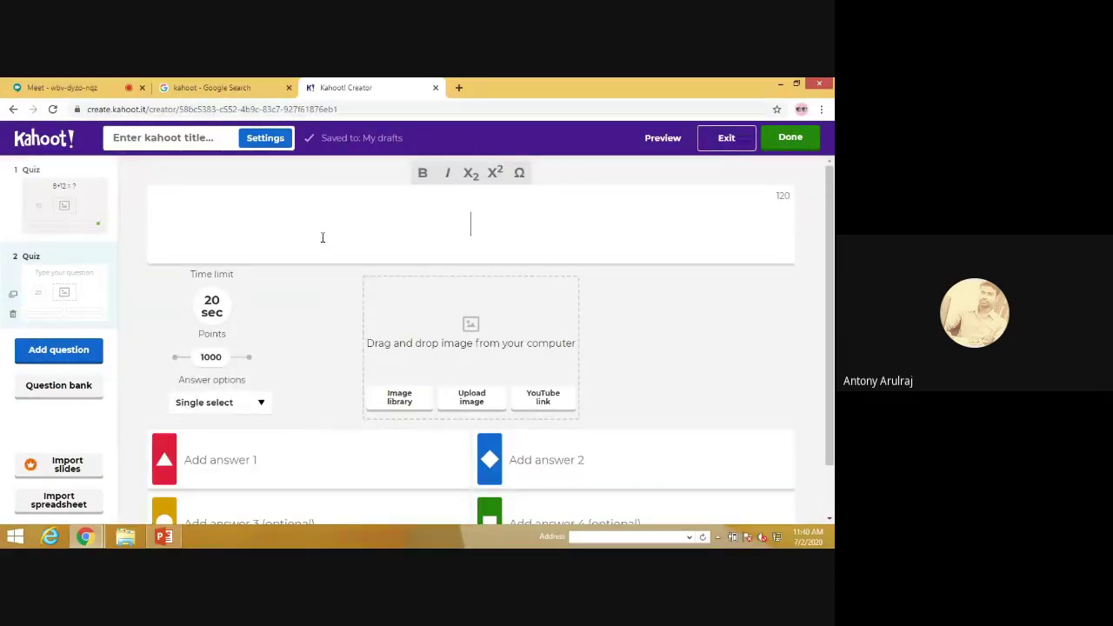
type("Which ")
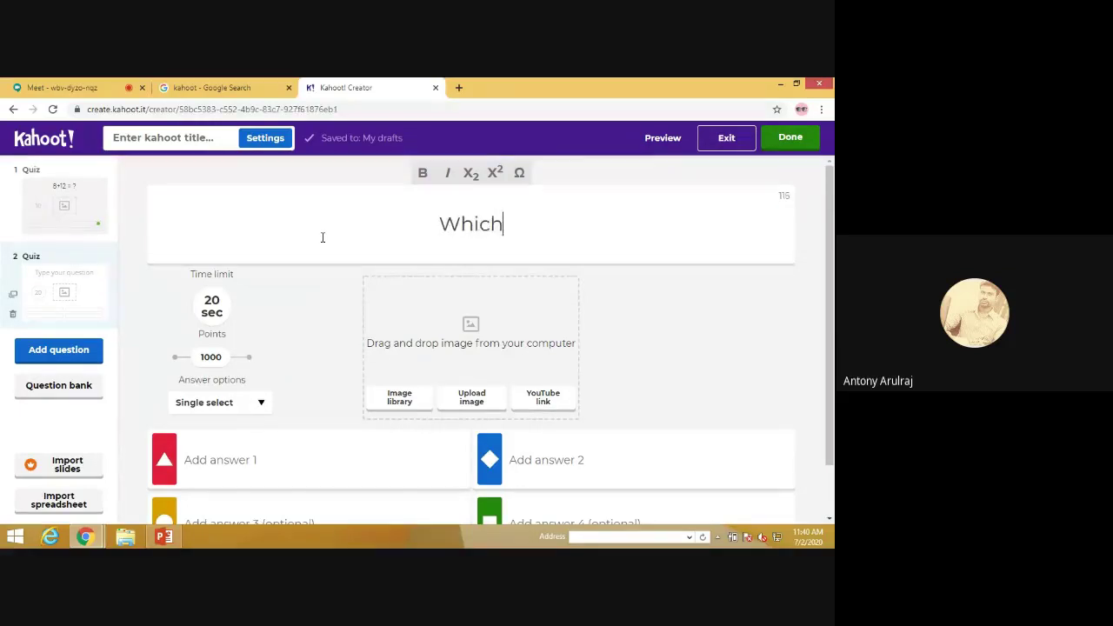
type("is th")
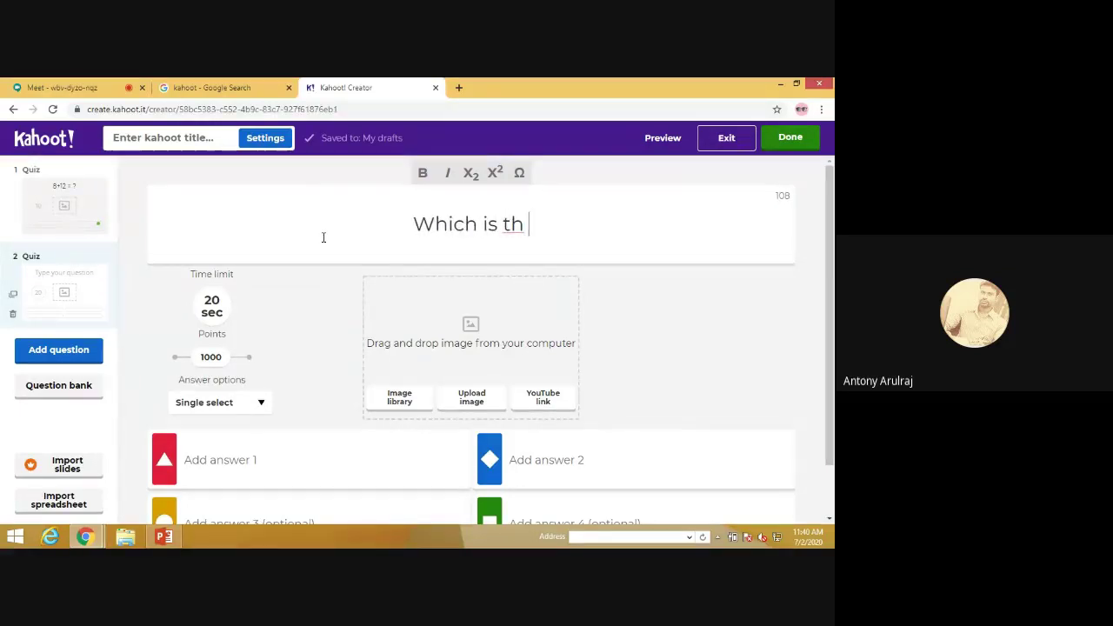
type("e c")
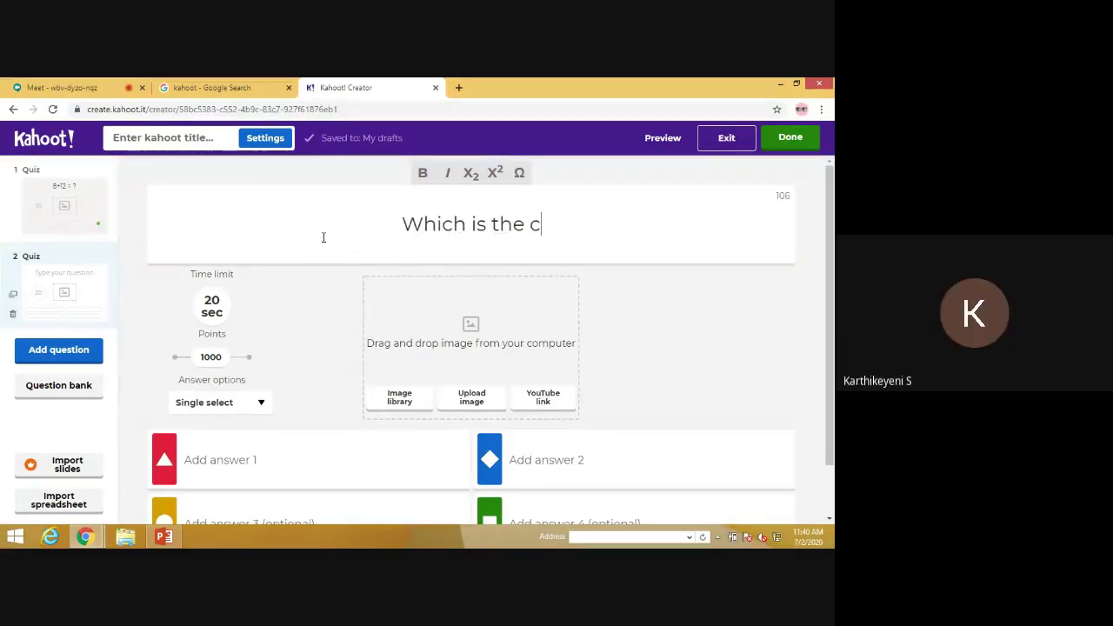
type("apital ")
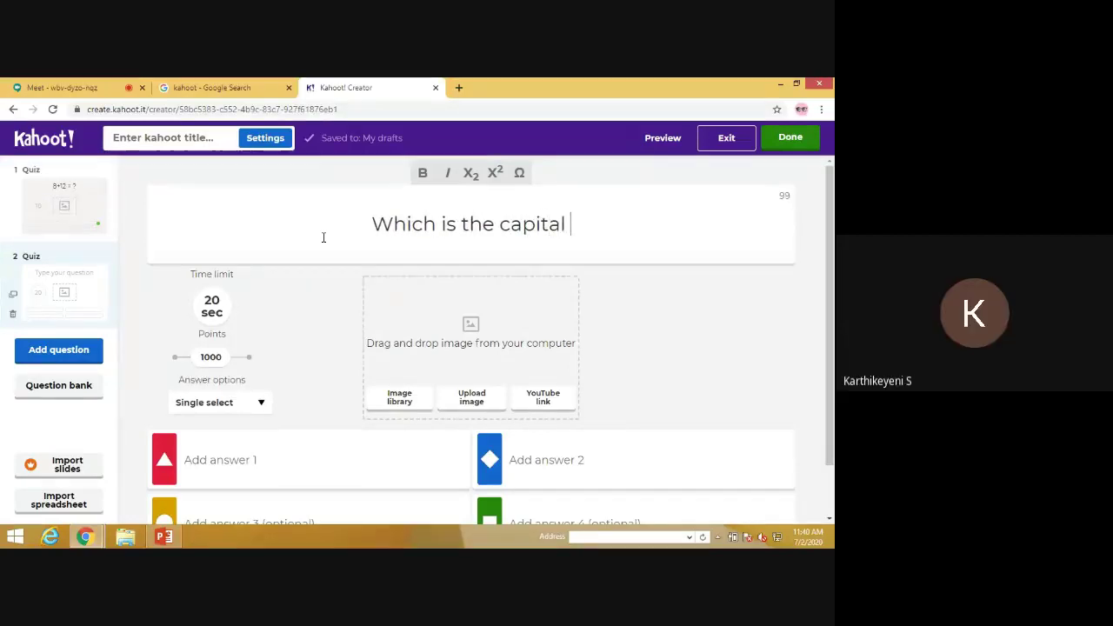
type("of India")
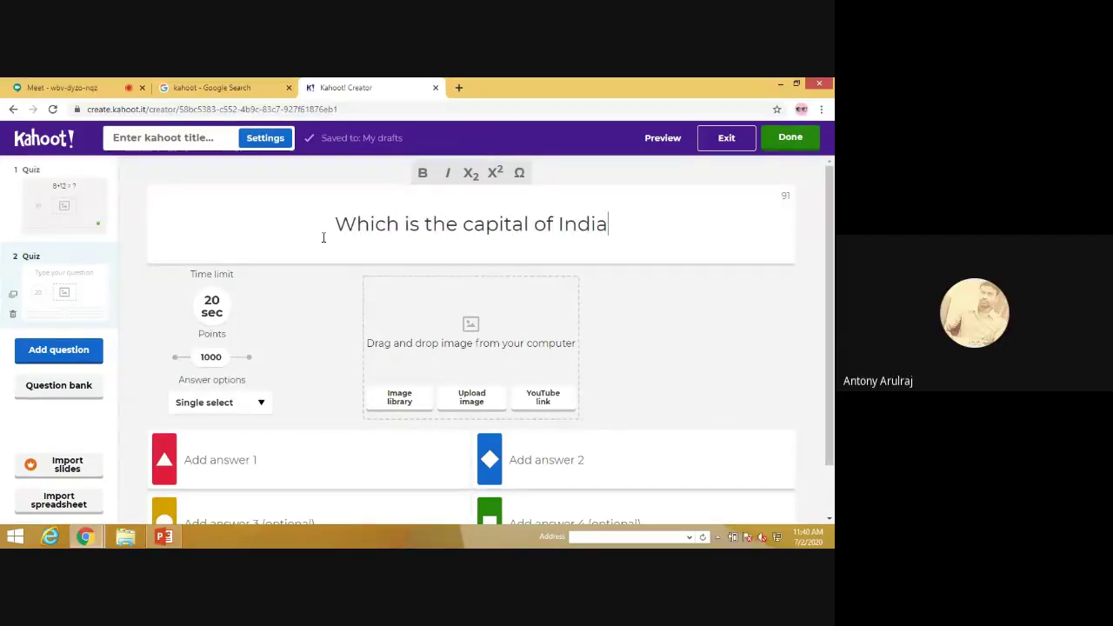
Choose a 20-second time limit for the second question and keep its answer options on Single select.
left_click(211, 306)
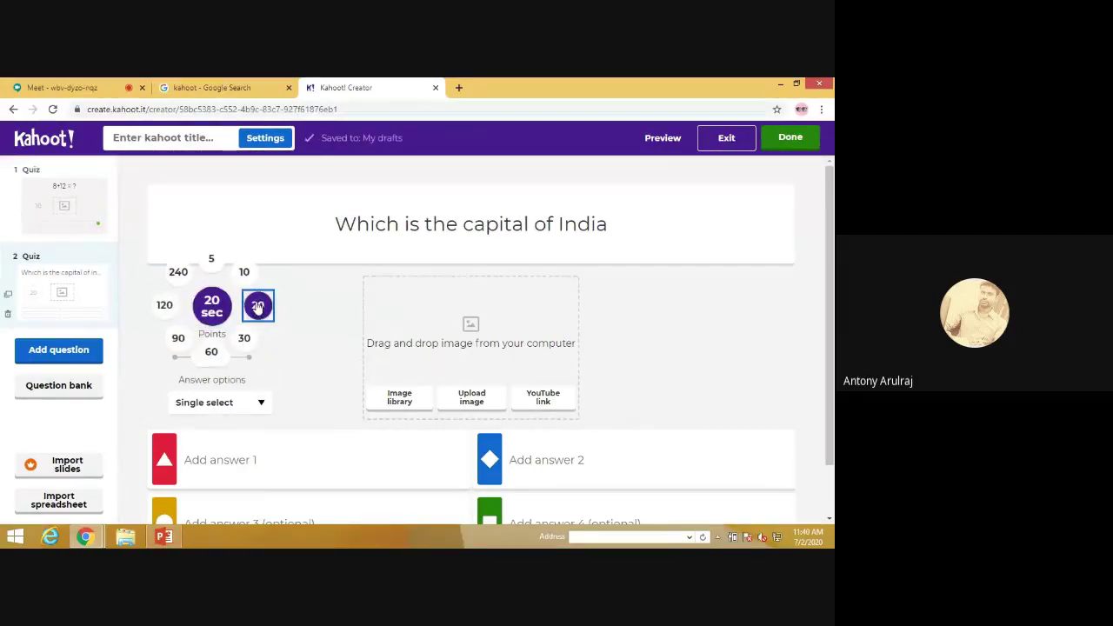
scroll(311, 377, "down", 1)
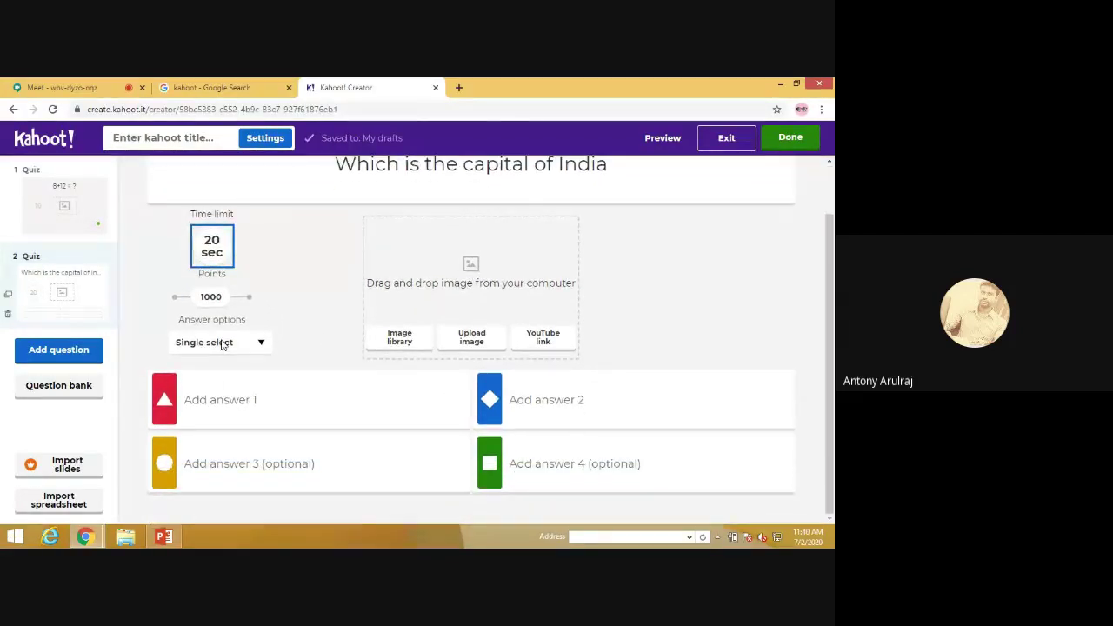
left_click(222, 342)
left_click(305, 337)
Fill in Chennai as answer 1 and Mumbai as answer 2 of the capital question.
left_click(240, 398)
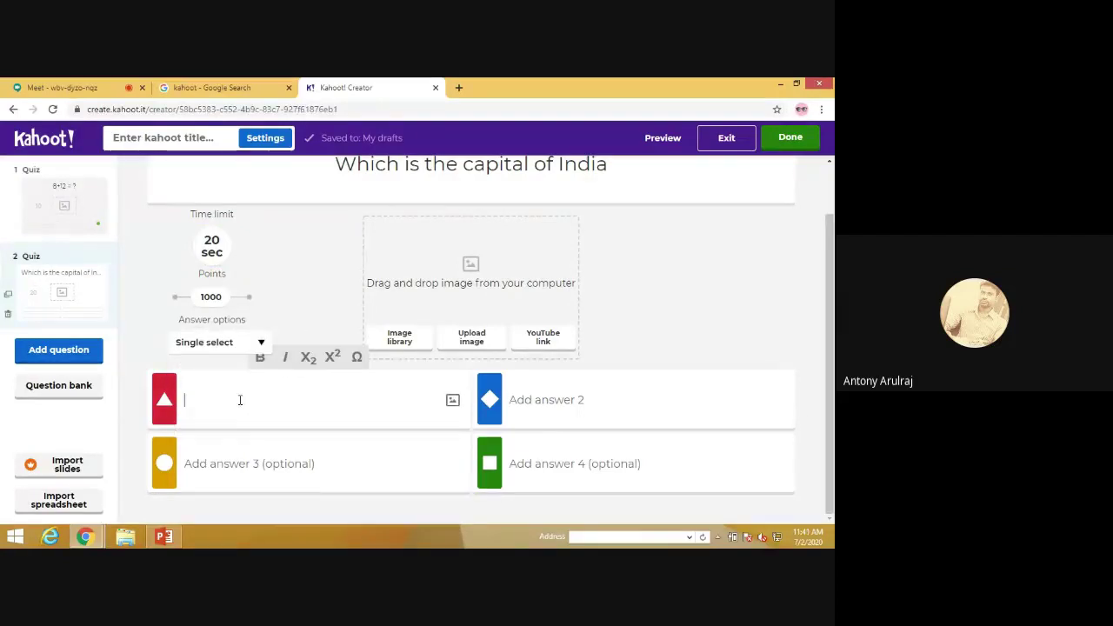
type("C")
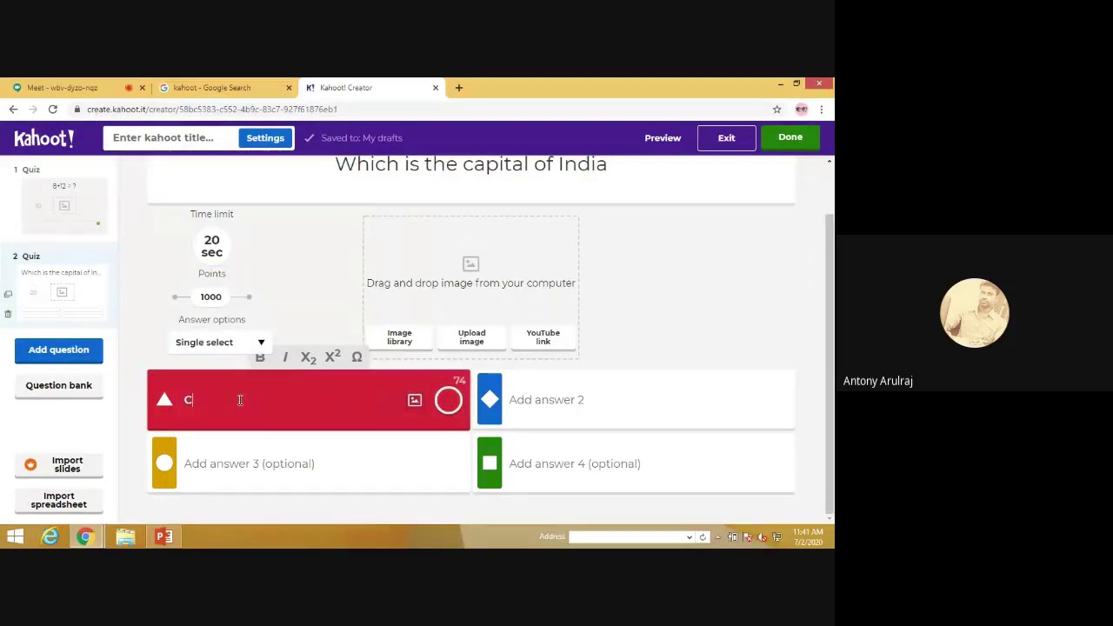
type("hennai")
left_click(520, 397)
type("Mumbai")
Fill in Delhi as answer 3 and Bangalore as answer 4, marking Delhi as the correct answer.
left_click(332, 462)
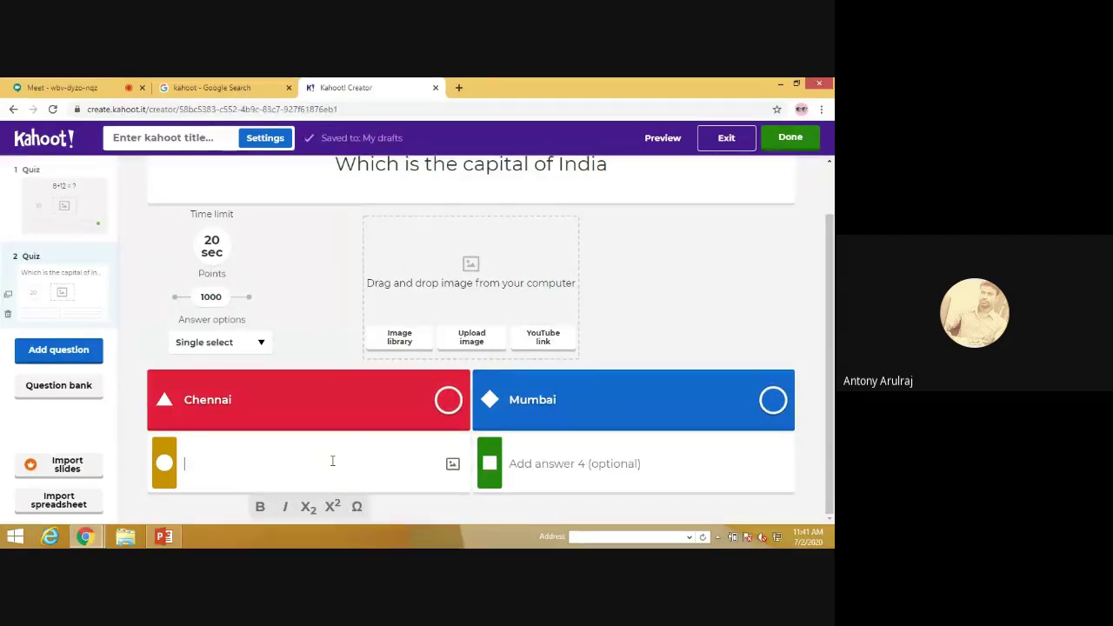
type("Delhi")
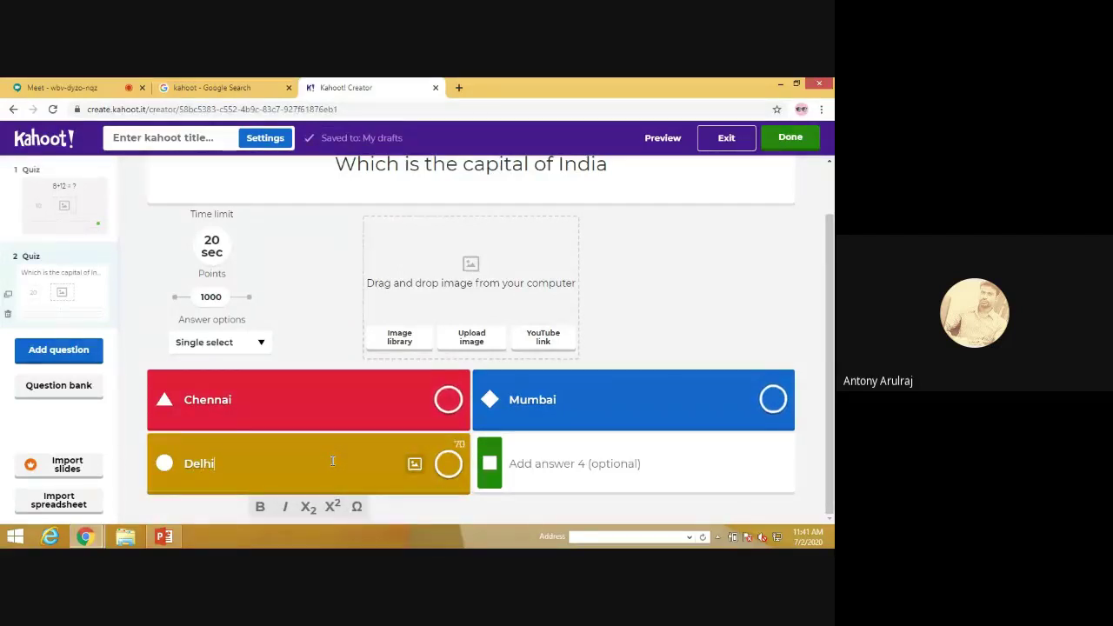
left_click(520, 469)
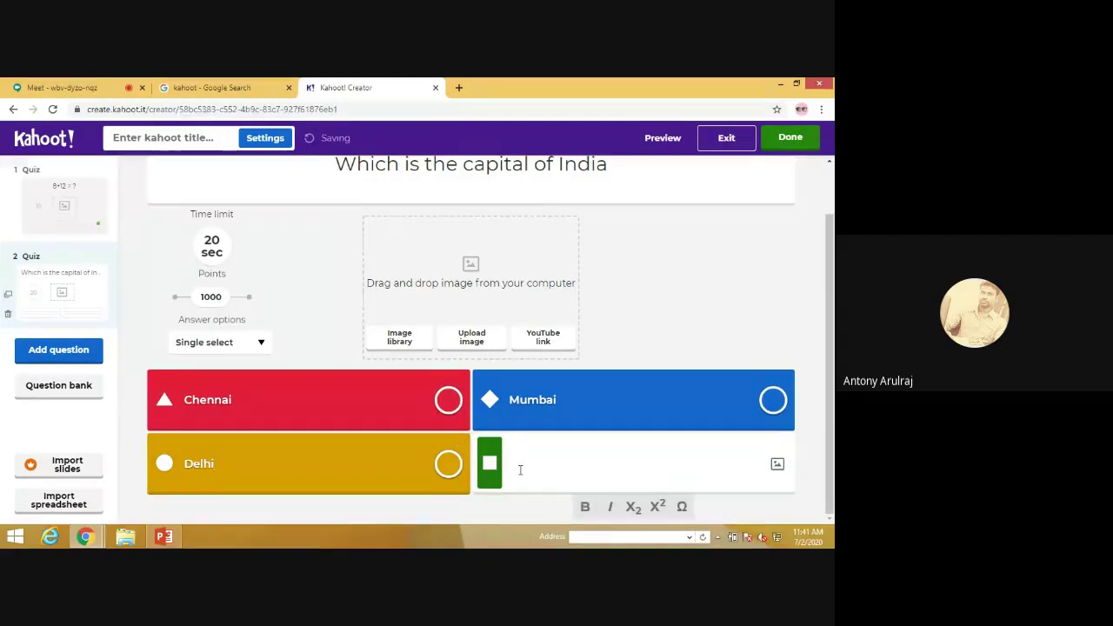
type("Bangal")
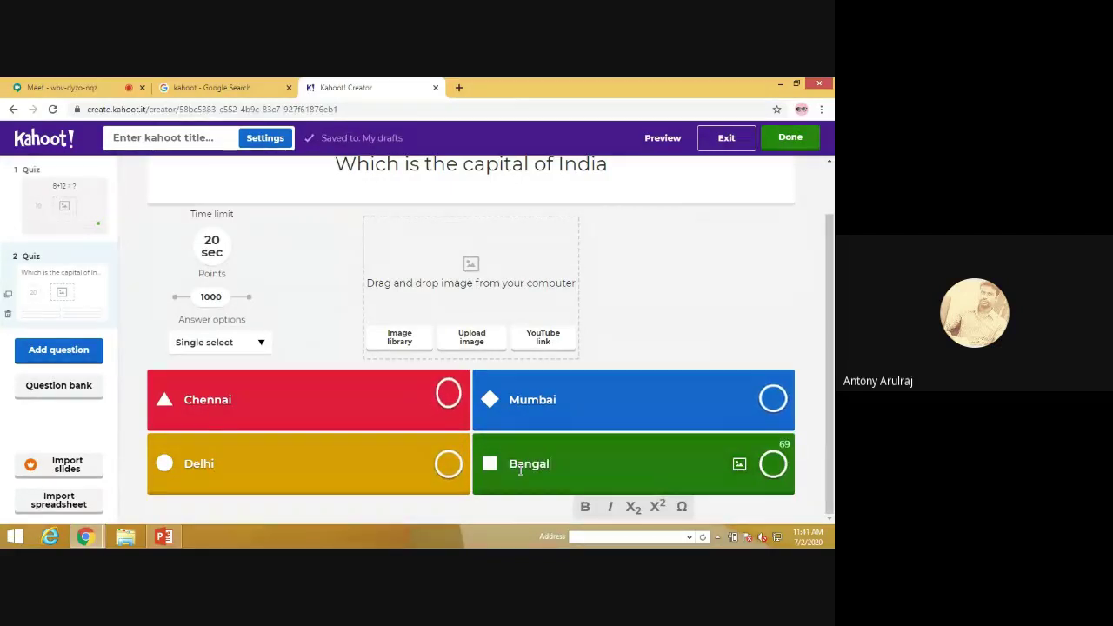
type("ore")
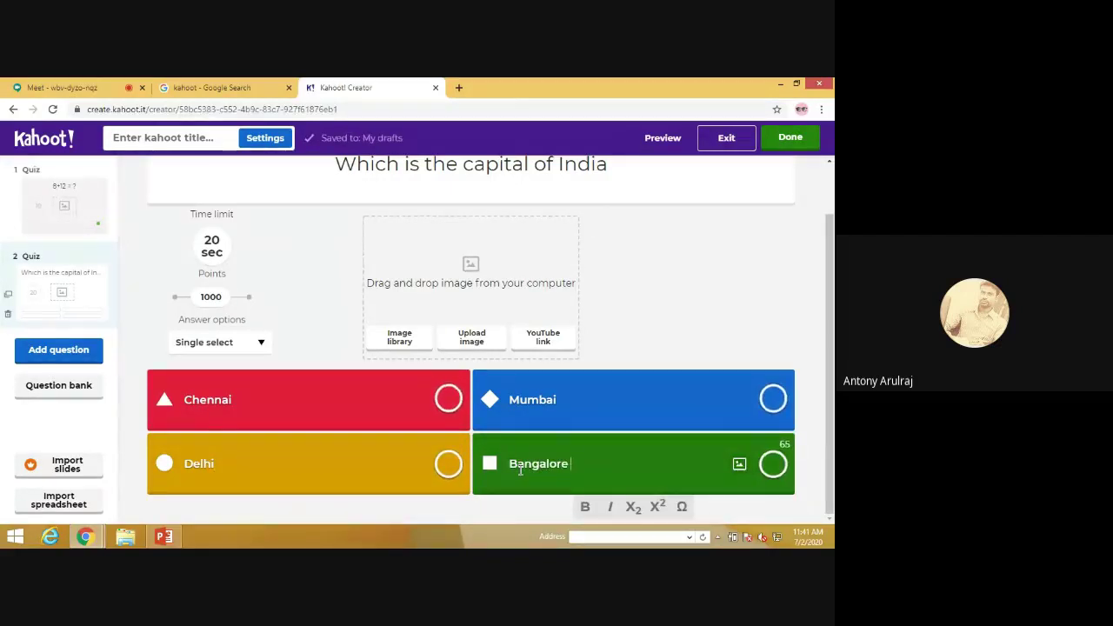
left_click(449, 470)
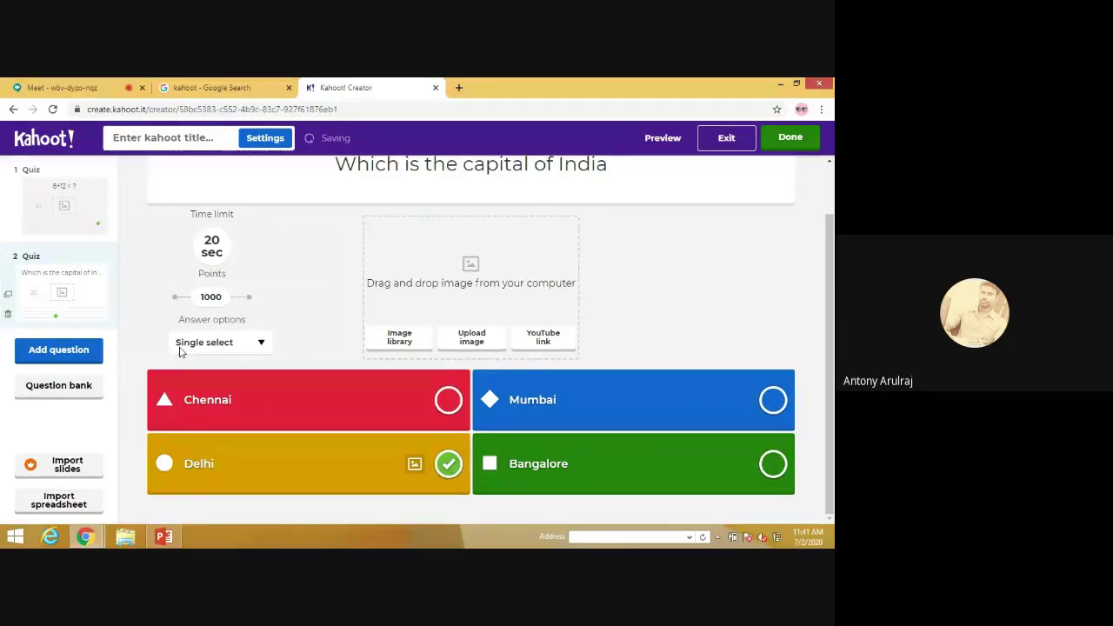
left_click(56, 353)
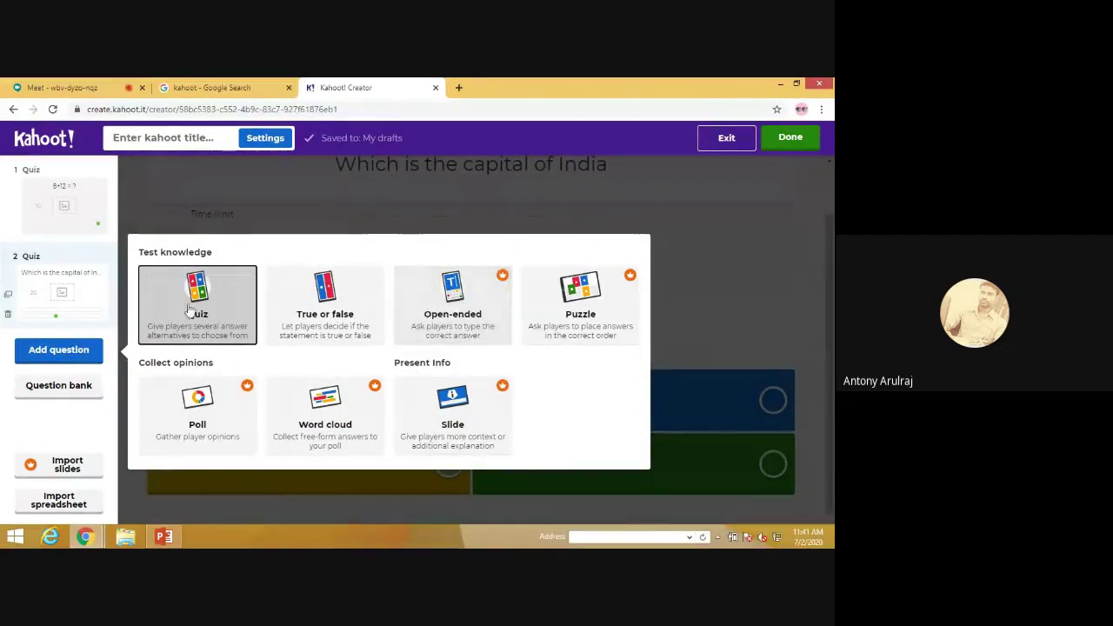
key("Escape")
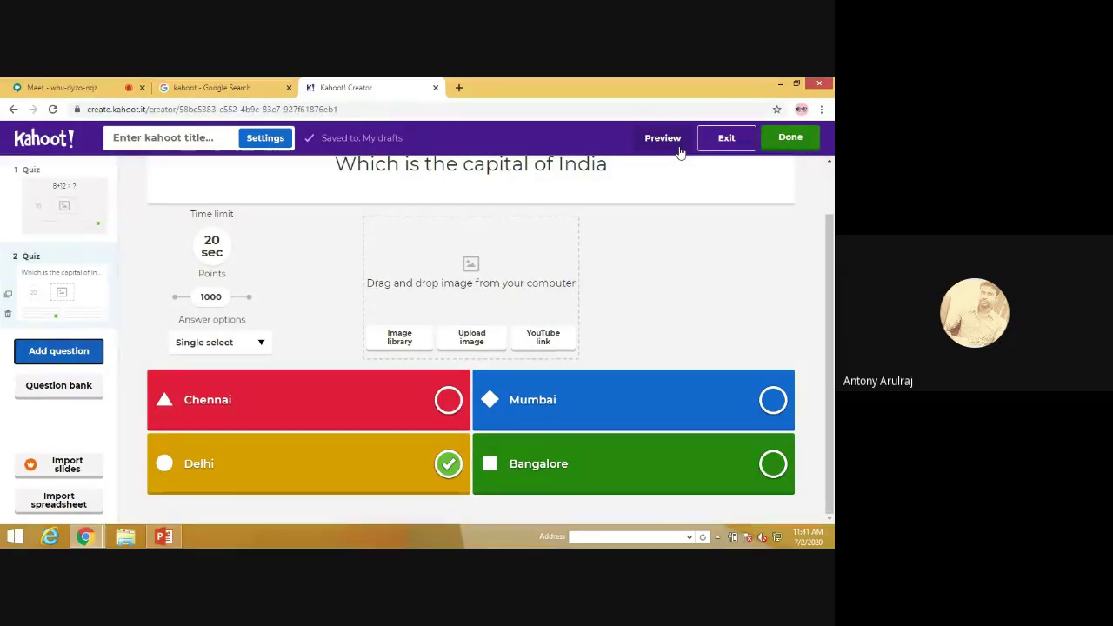
Finish and save the kahoot with the title "Sample Quiz", leaving the description empty.
left_click(790, 140)
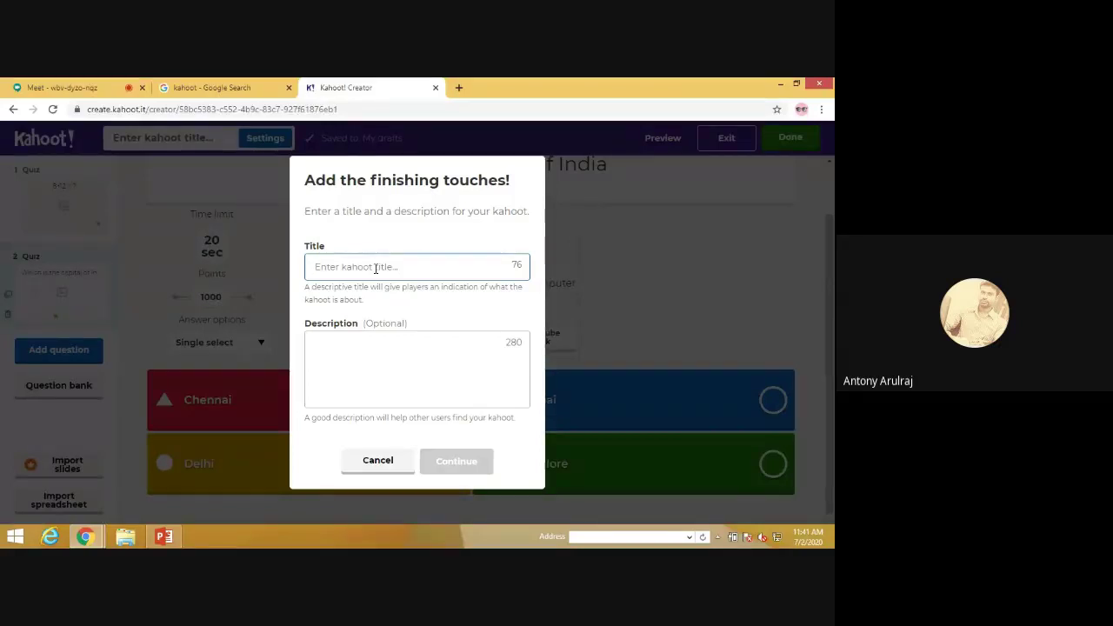
type("Samp")
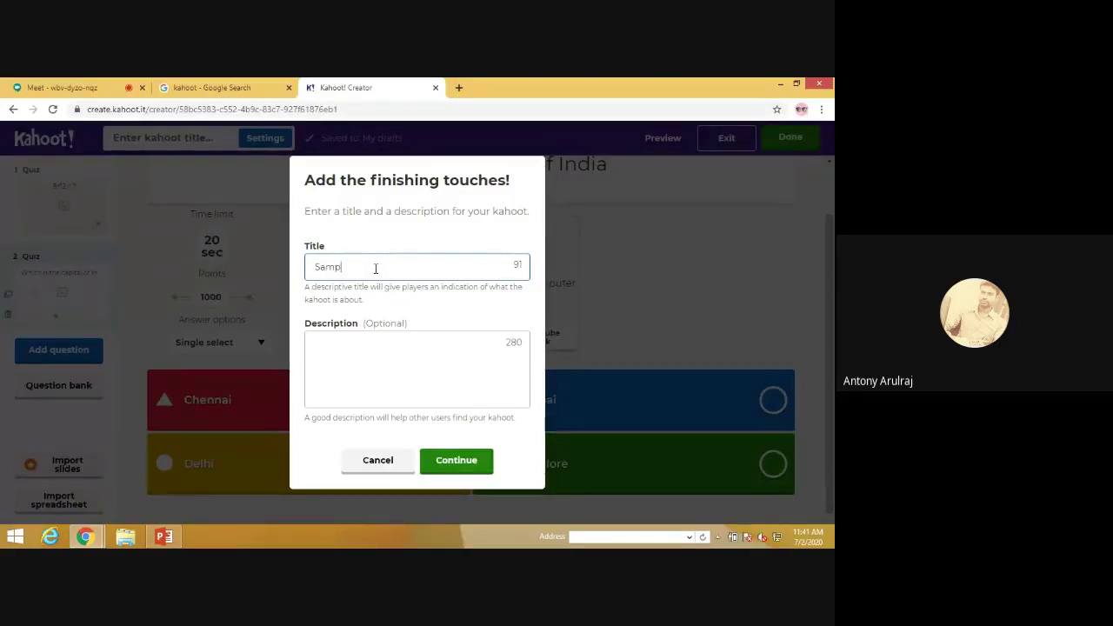
type("le Quiz")
left_click(344, 348)
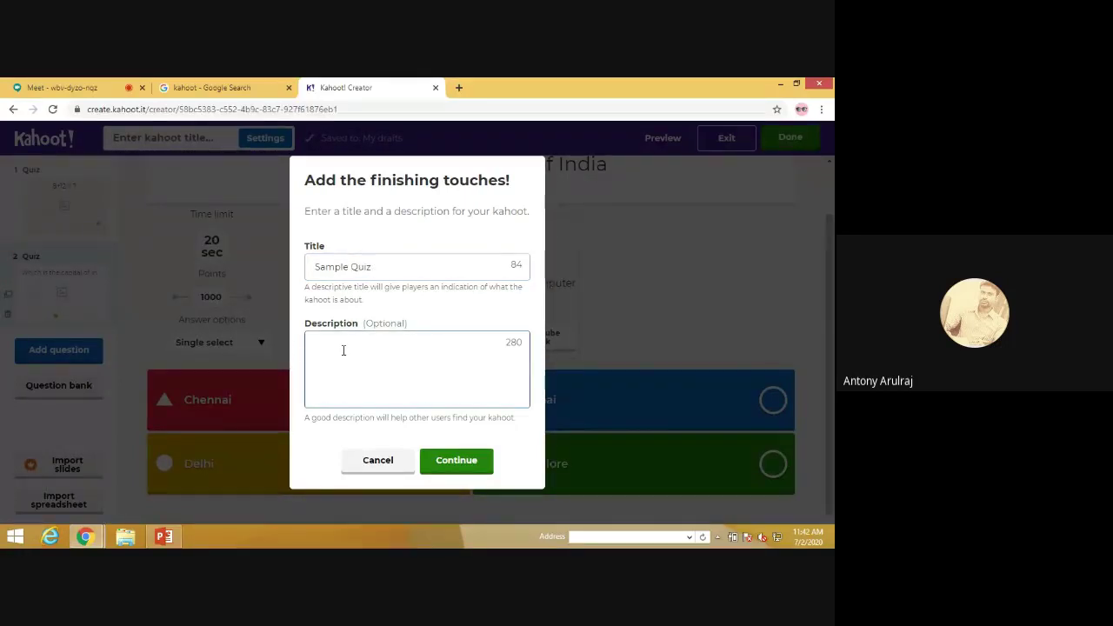
left_click(462, 470)
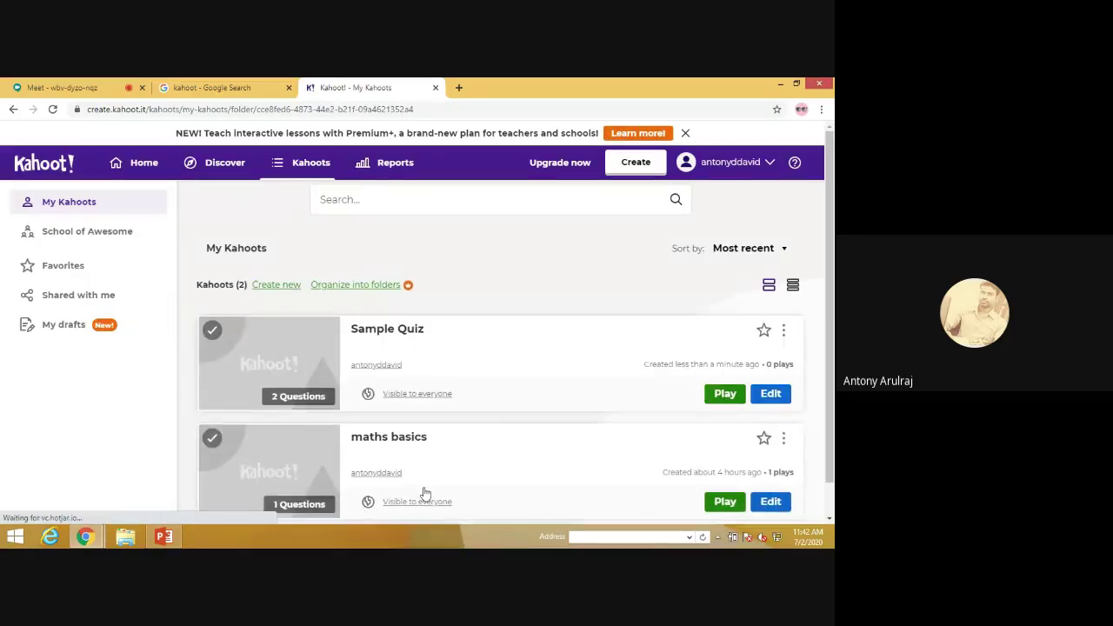
Launch Sample Quiz as a live Teach game and view its game mode choices.
scroll(426, 406, "down", 1)
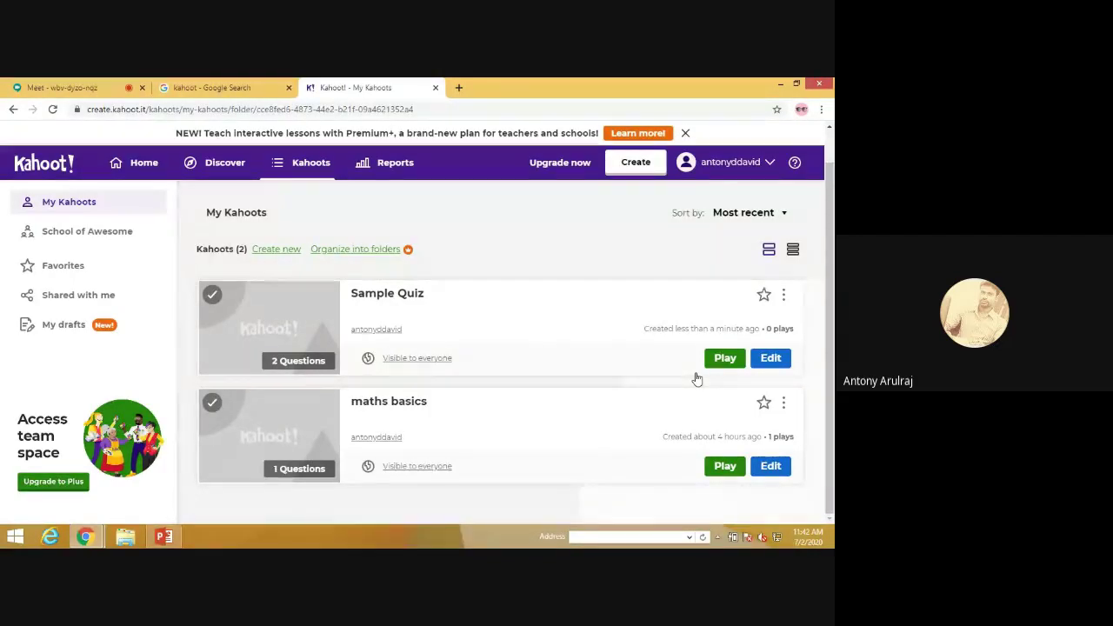
left_click(723, 359)
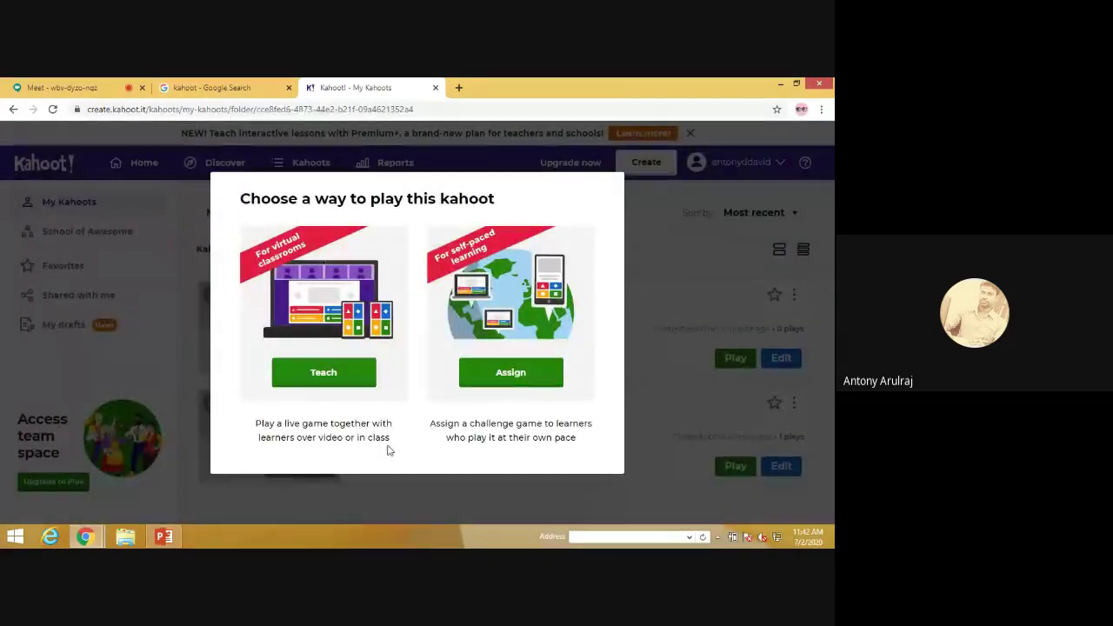
left_click(365, 383)
left_click(292, 374)
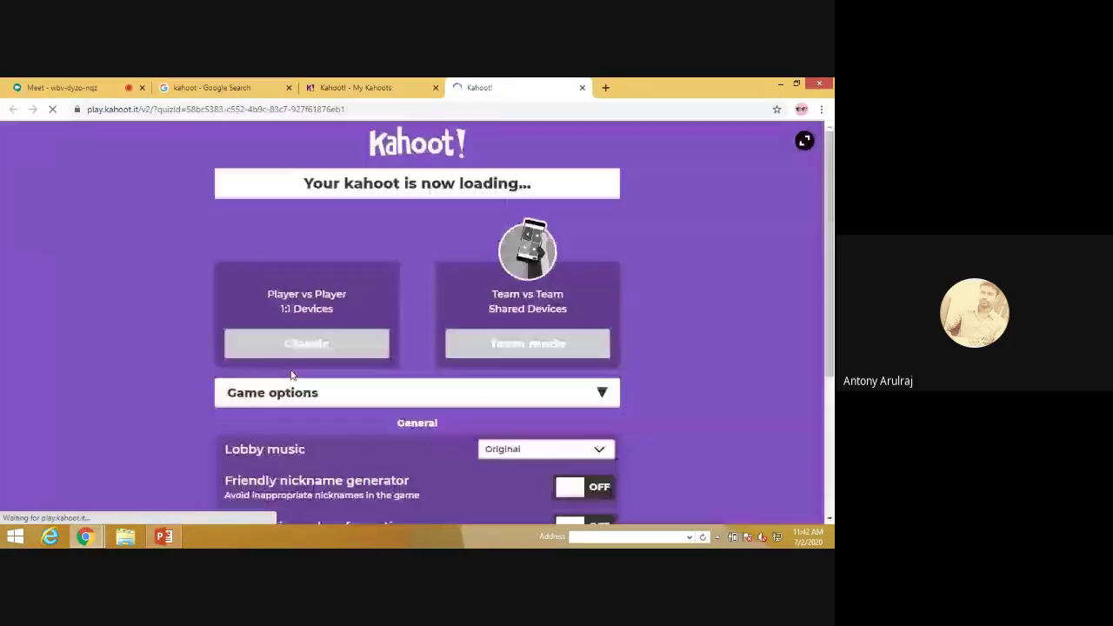
scroll(340, 418, "down", 2)
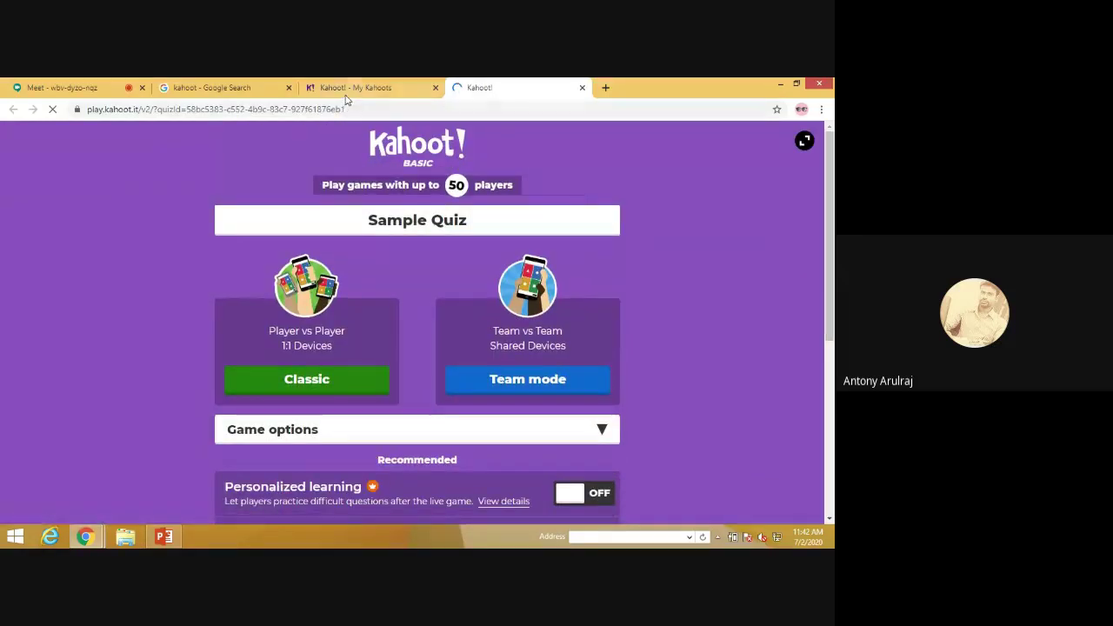
Return to My Kahoots and set up a new assigned challenge for the maths basics kahoot.
left_click(343, 87)
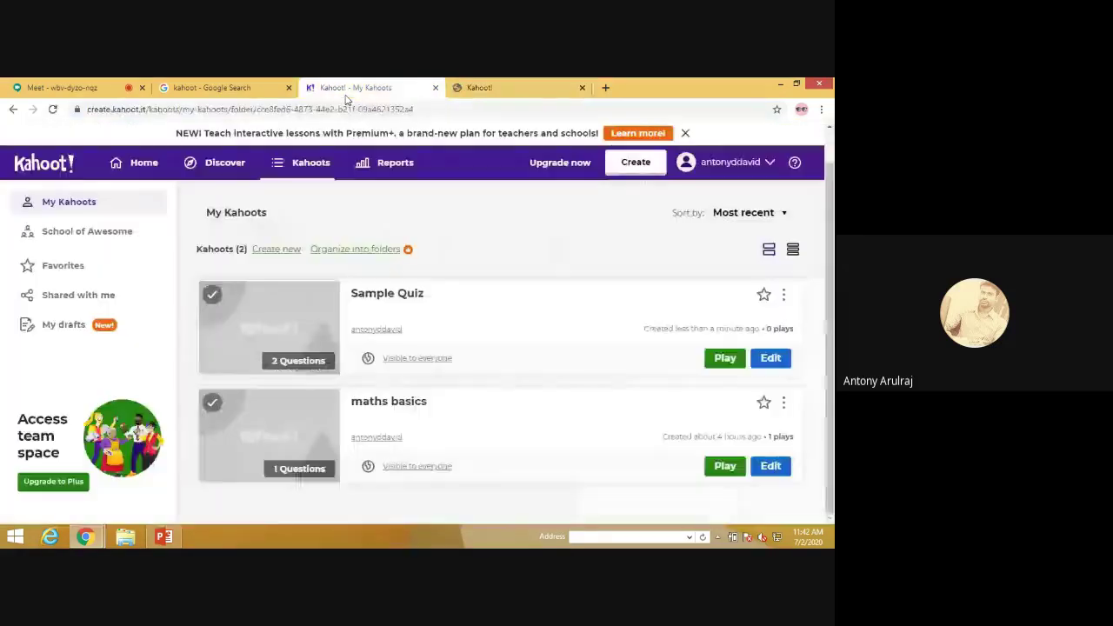
left_click(723, 466)
left_click(506, 382)
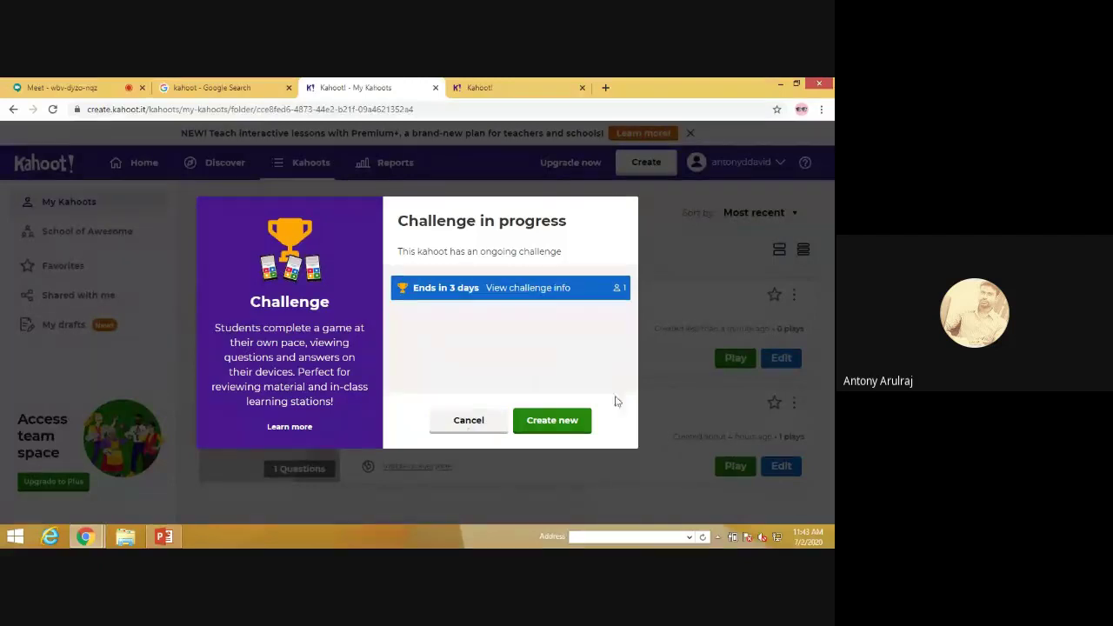
left_click(540, 423)
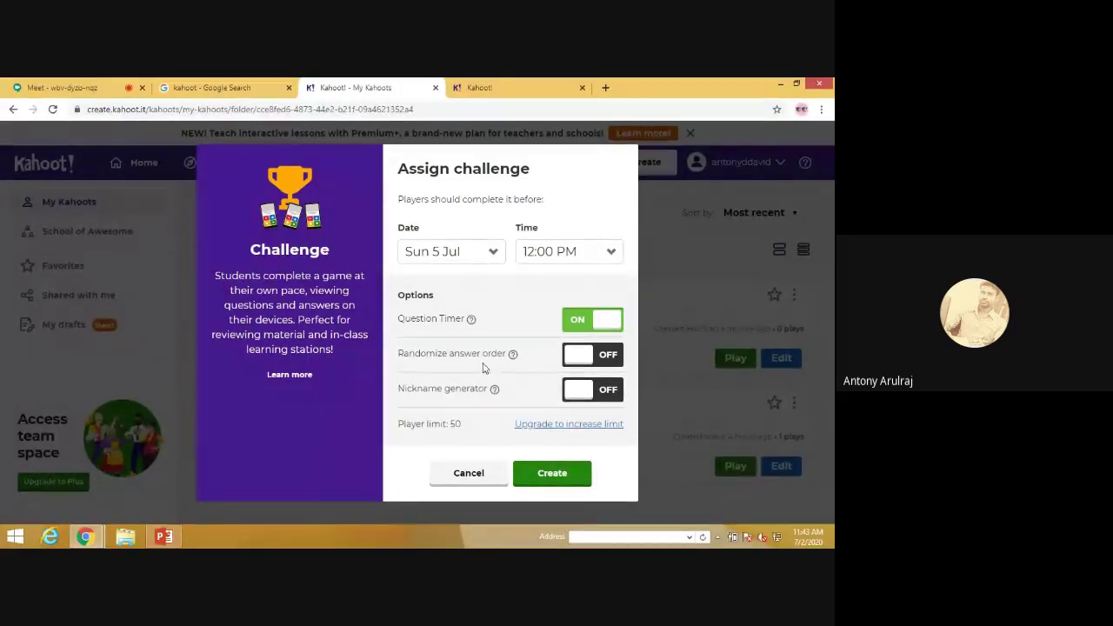
Create the challenge due Sun 5 Jul at 12:00 PM with randomized answer order off, and view its player invitation options.
left_click(604, 358)
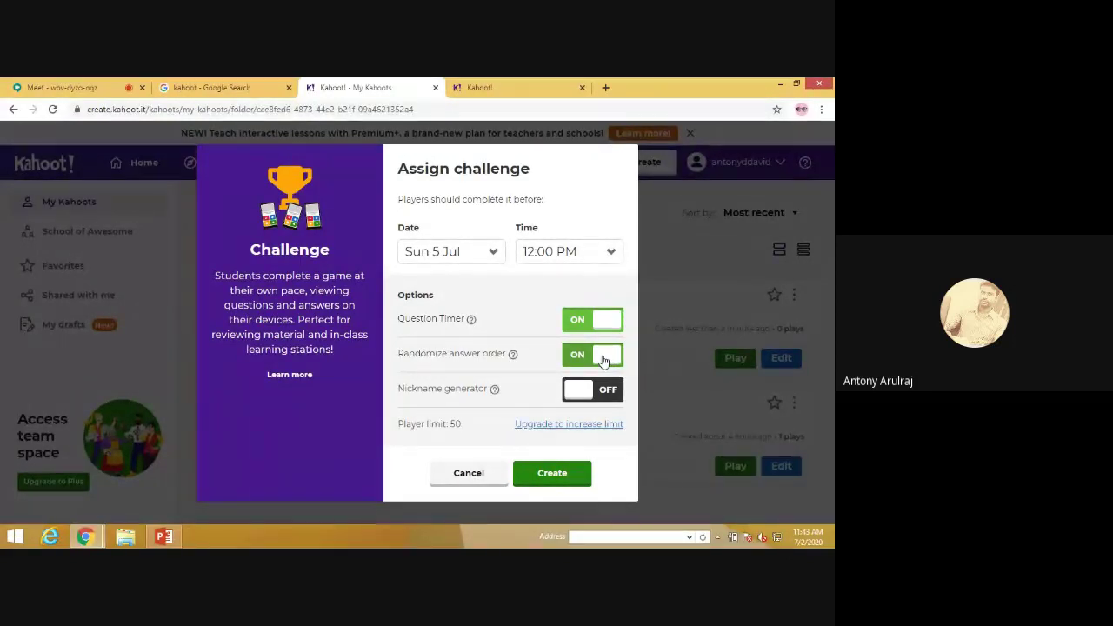
left_click(604, 358)
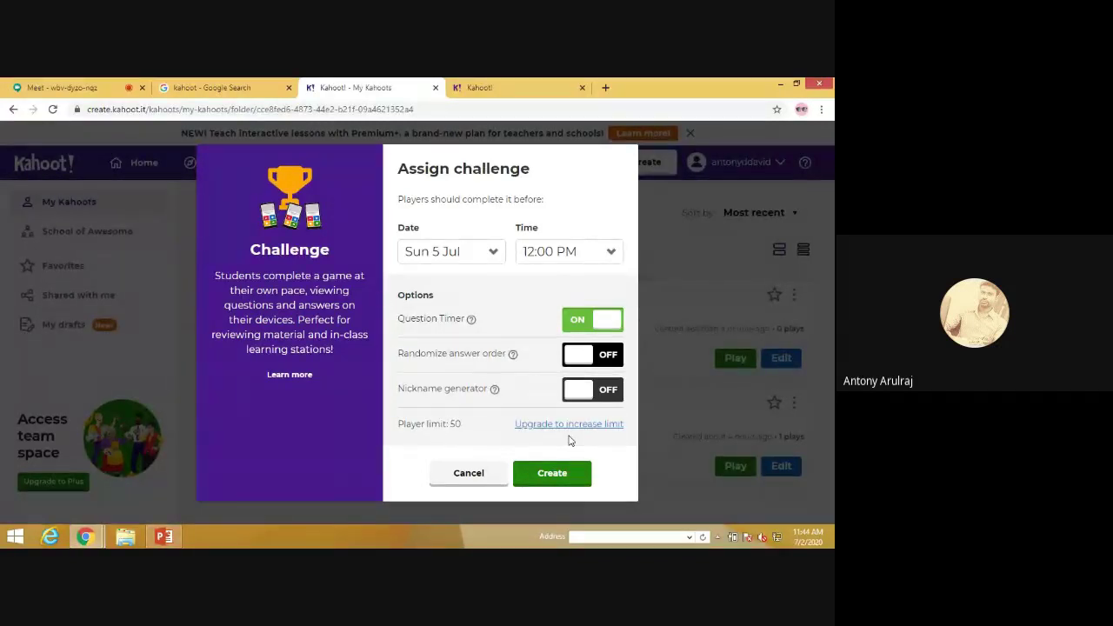
left_click(537, 475)
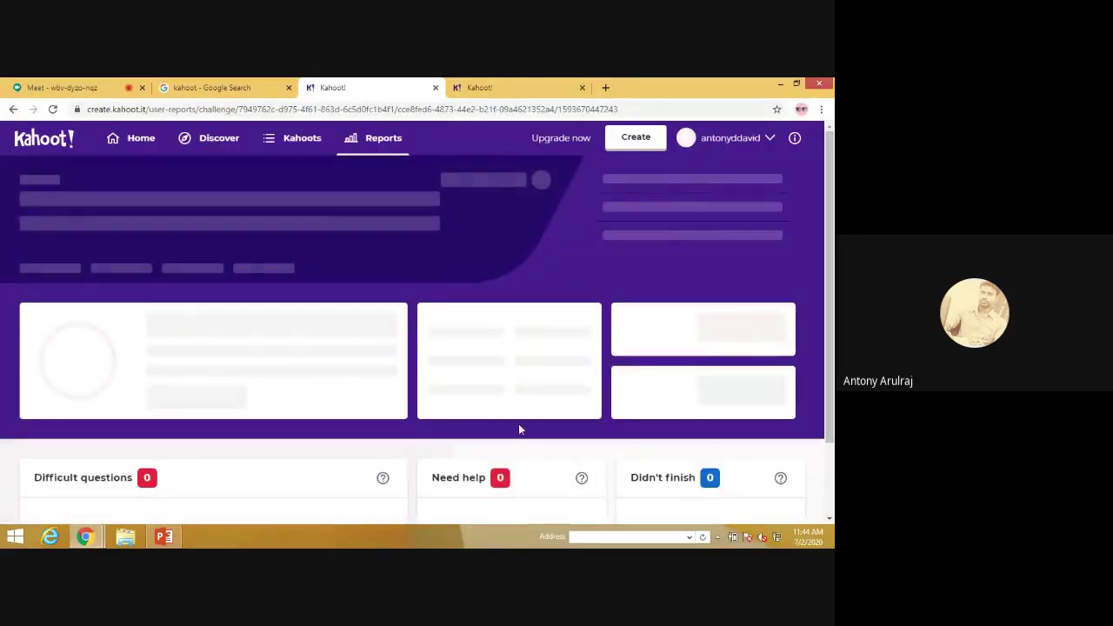
scroll(504, 404, "down", 3)
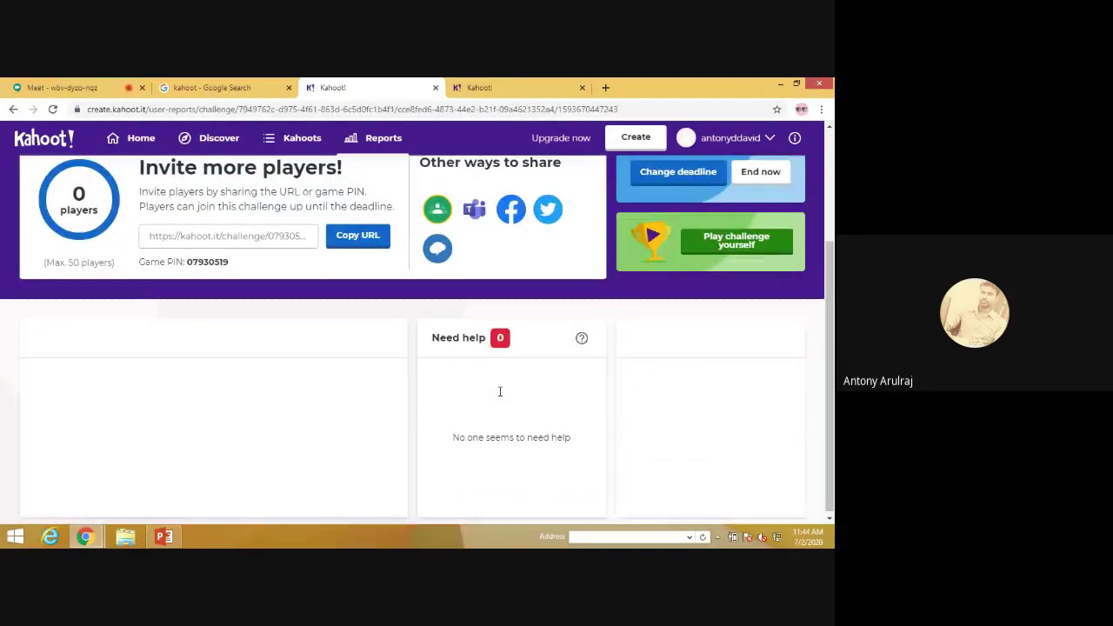
scroll(493, 404, "up", 1)
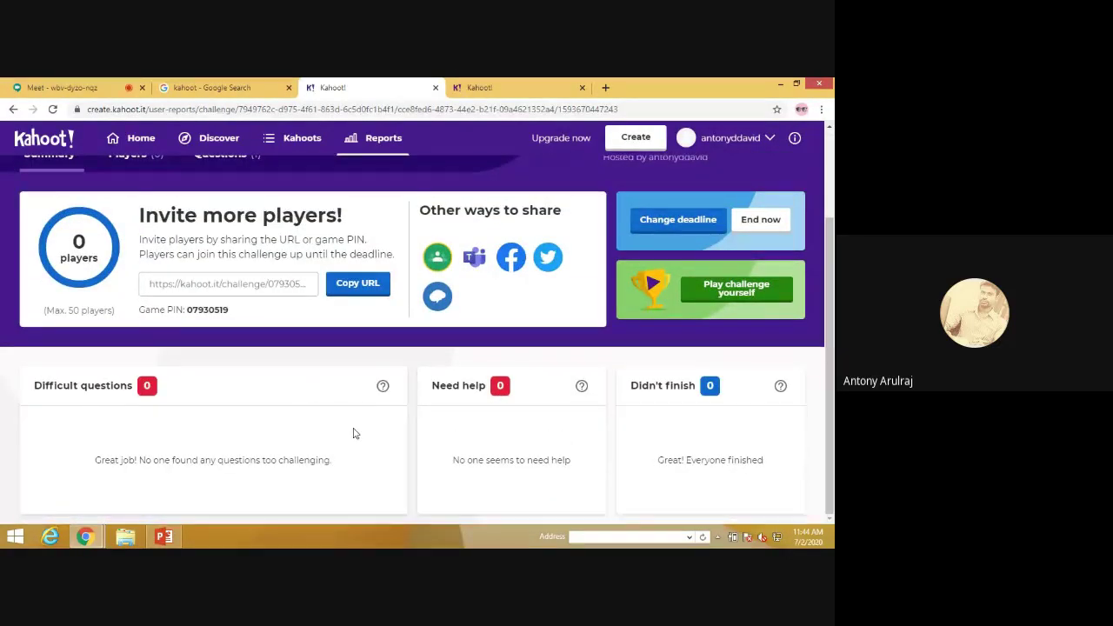
Return from the challenge report to My Kahoots, view the maths basics kahoot's details, and go back to the list.
scroll(354, 433, "up", 2)
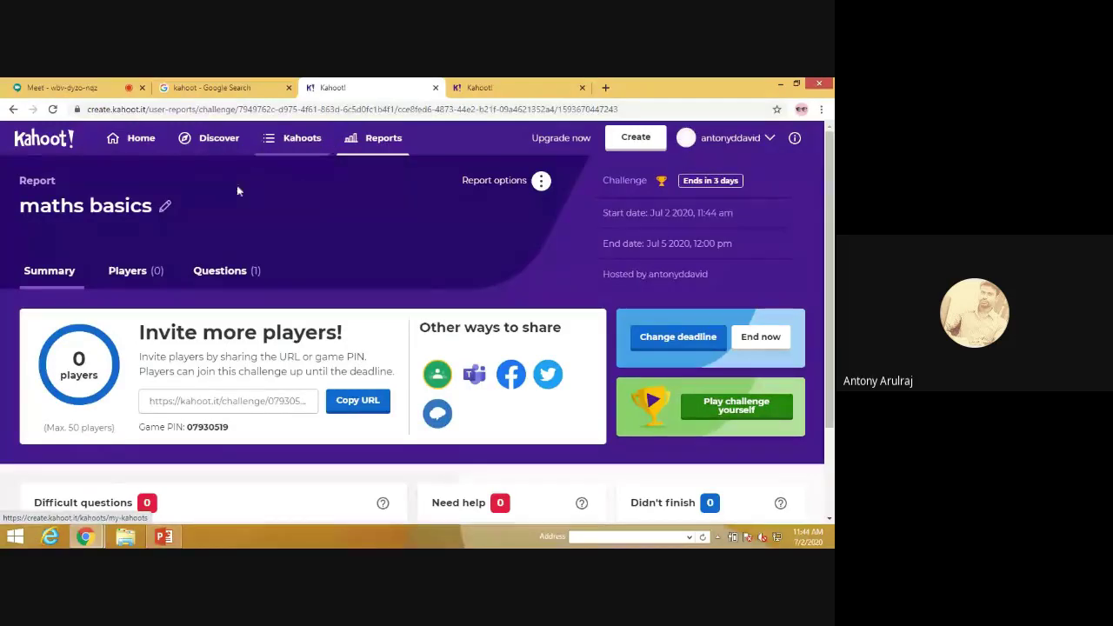
scroll(370, 285, "down", 2)
left_click(371, 289)
scroll(372, 296, "up", 2)
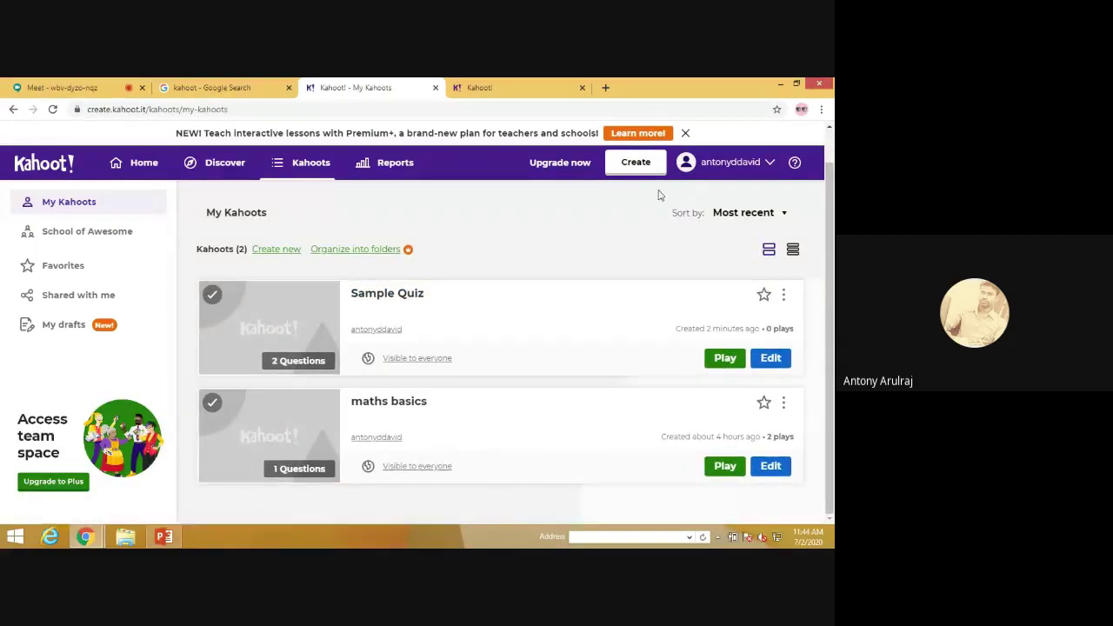
left_click(317, 444)
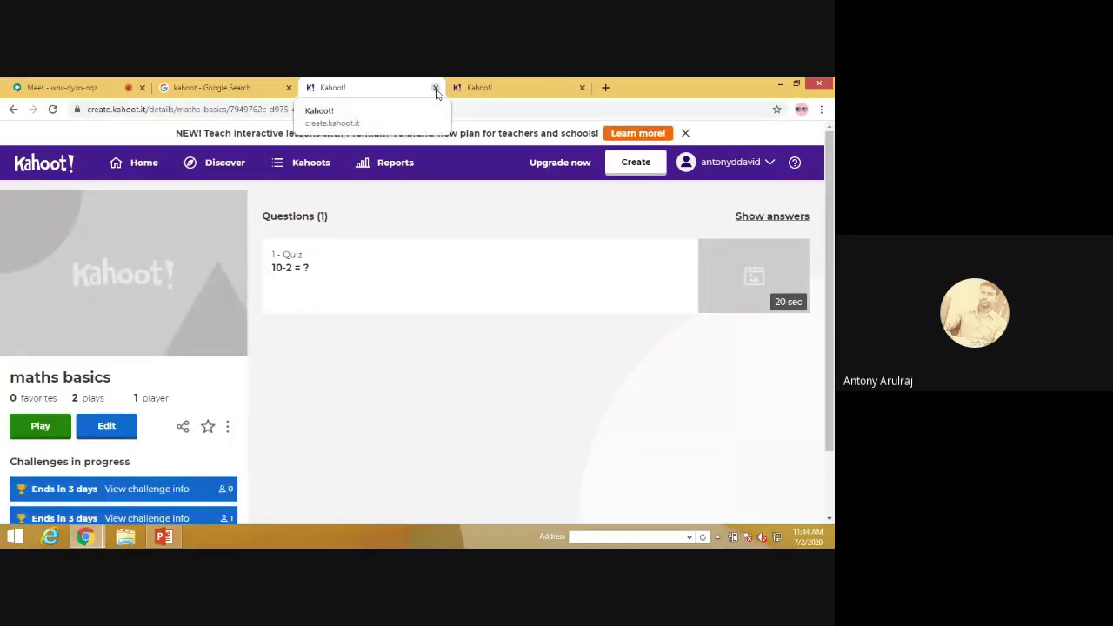
left_click(14, 109)
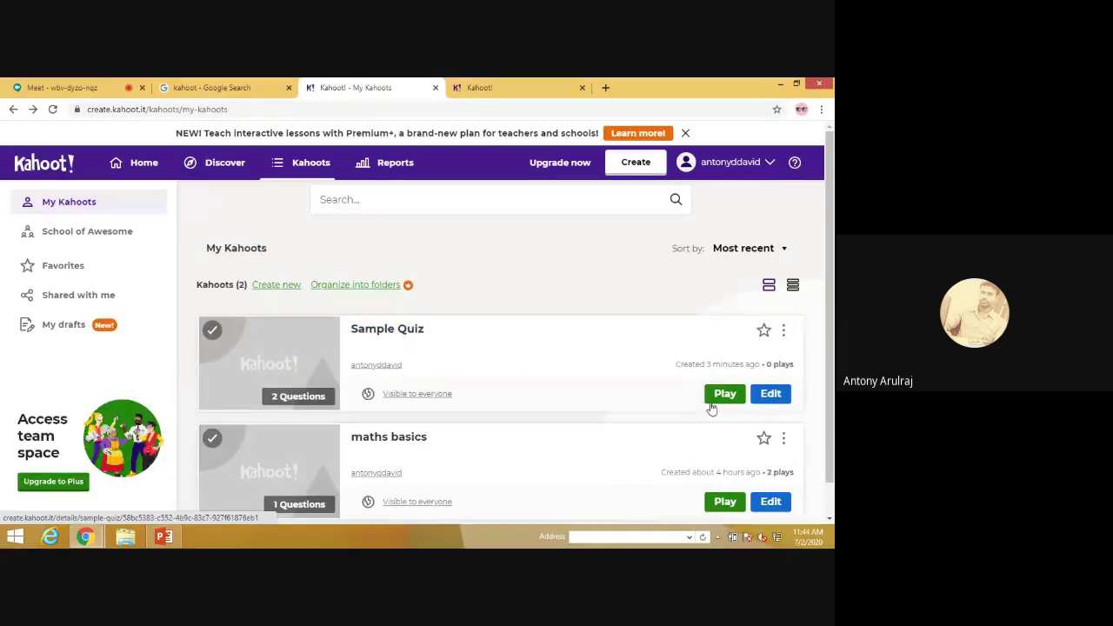
Launch Sample Quiz as a live Teach game, review its game modes and options, and close the game page.
left_click(723, 397)
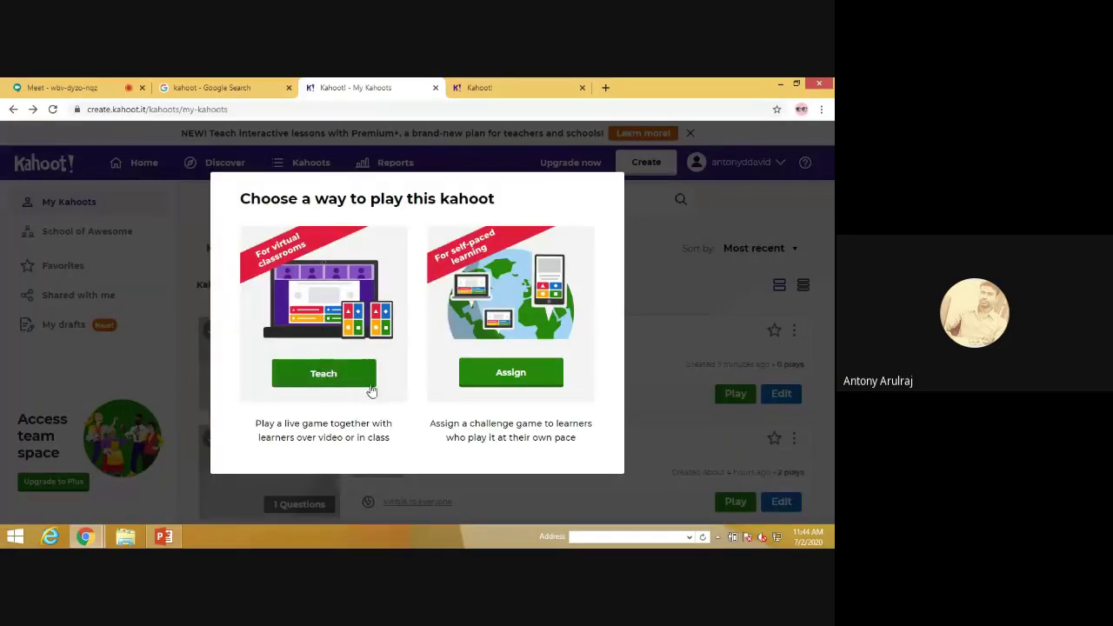
left_click(316, 380)
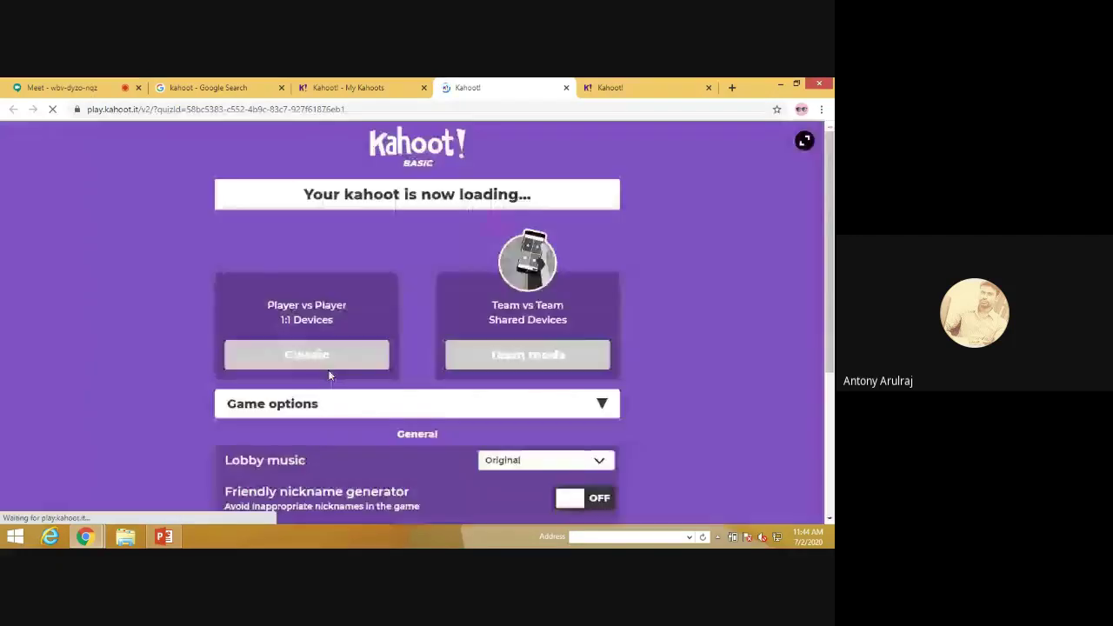
scroll(325, 426, "down", 4)
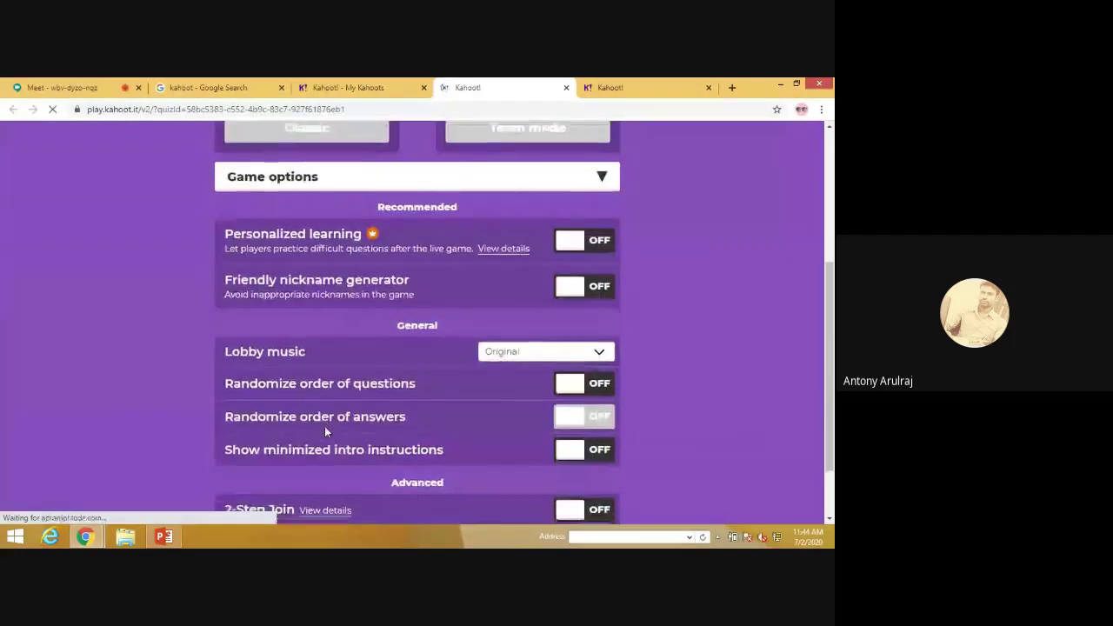
scroll(324, 426, "up", 3)
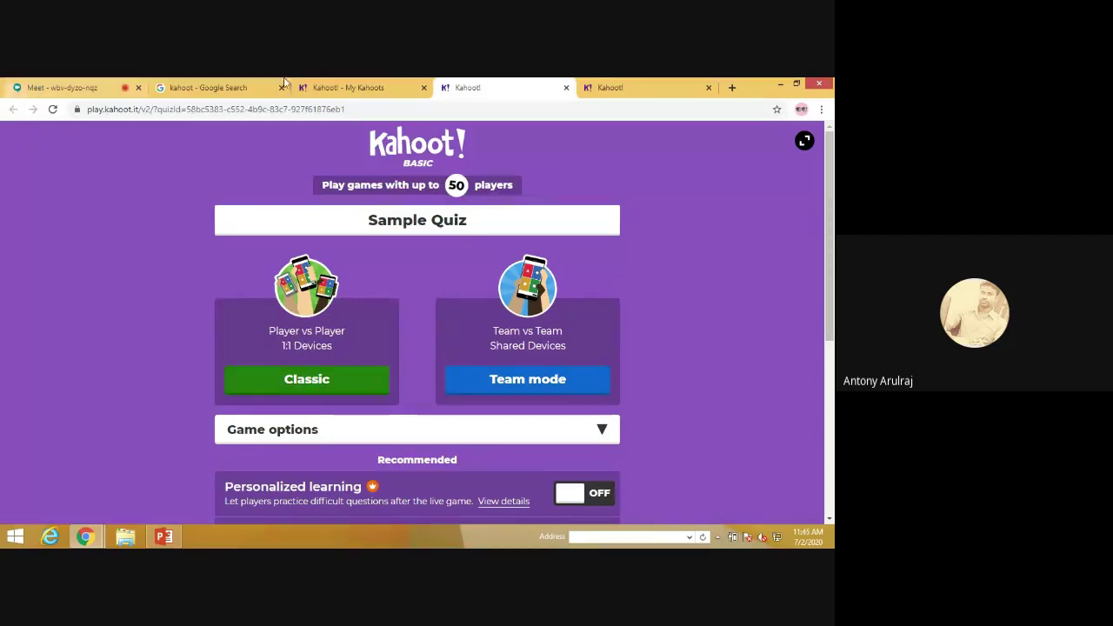
left_click(566, 90)
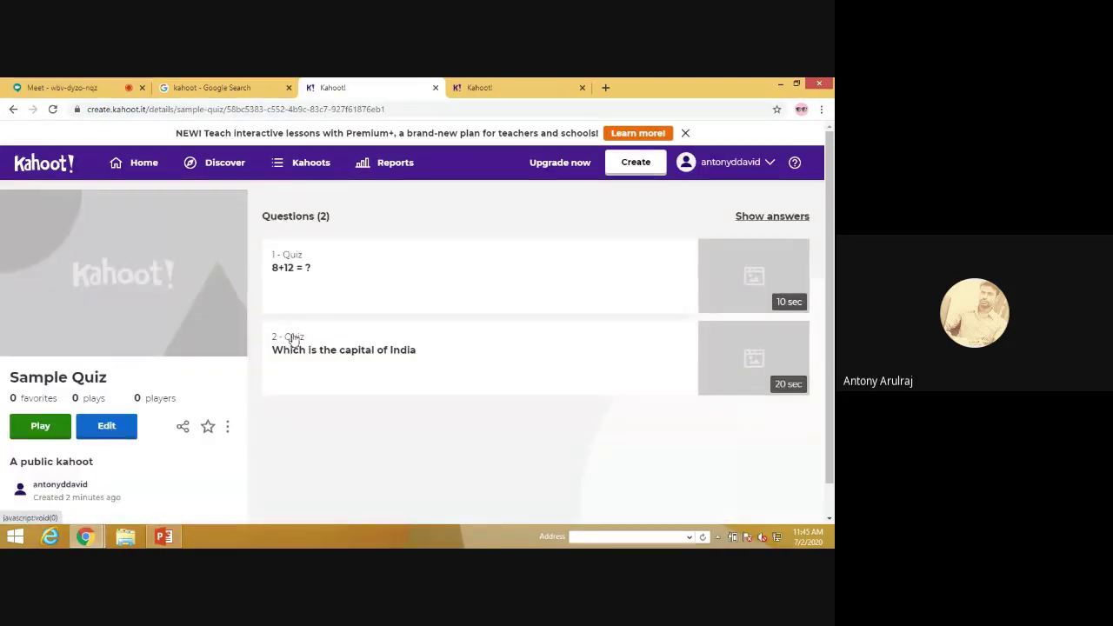
Assign Sample Quiz as a challenge due Sun 5 Jul at 12:00 PM with the question timer on and randomized answer order off.
left_click(41, 428)
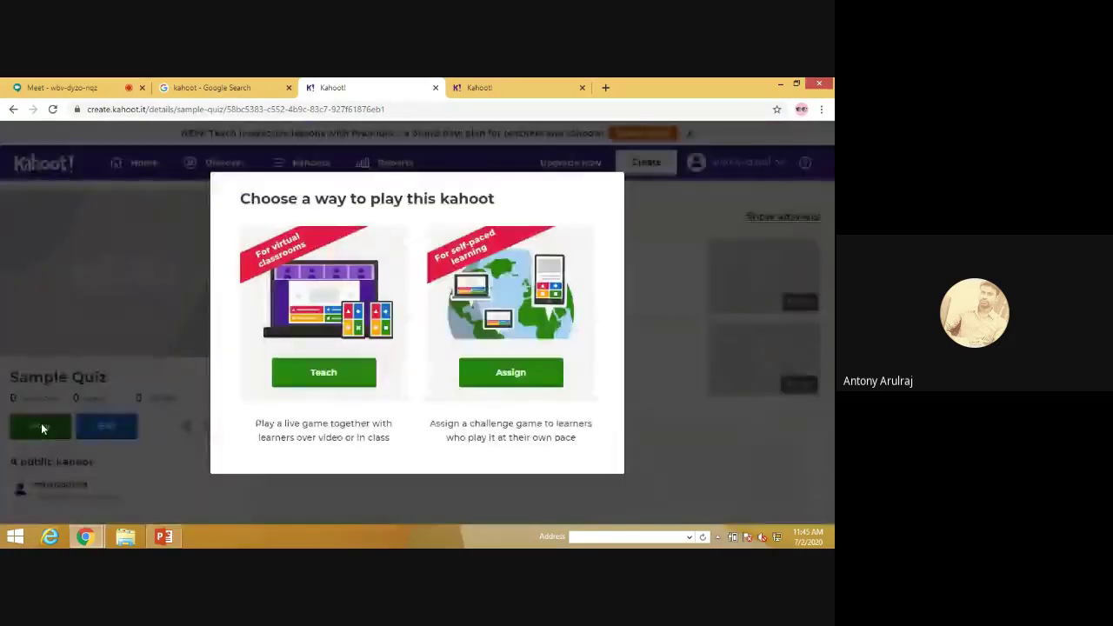
left_click(512, 381)
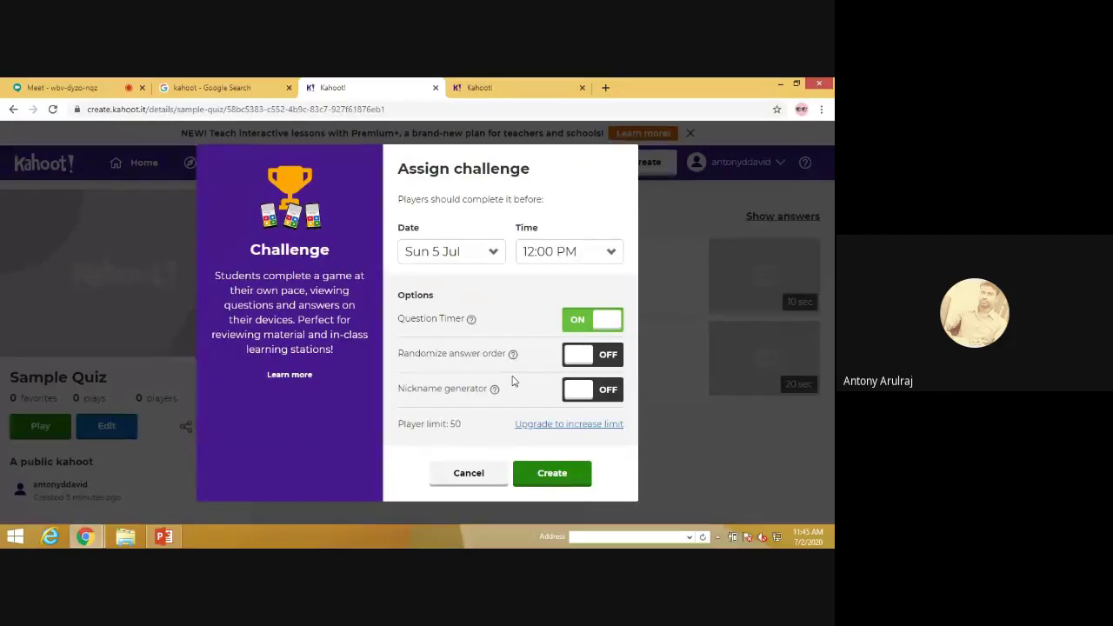
left_click(555, 480)
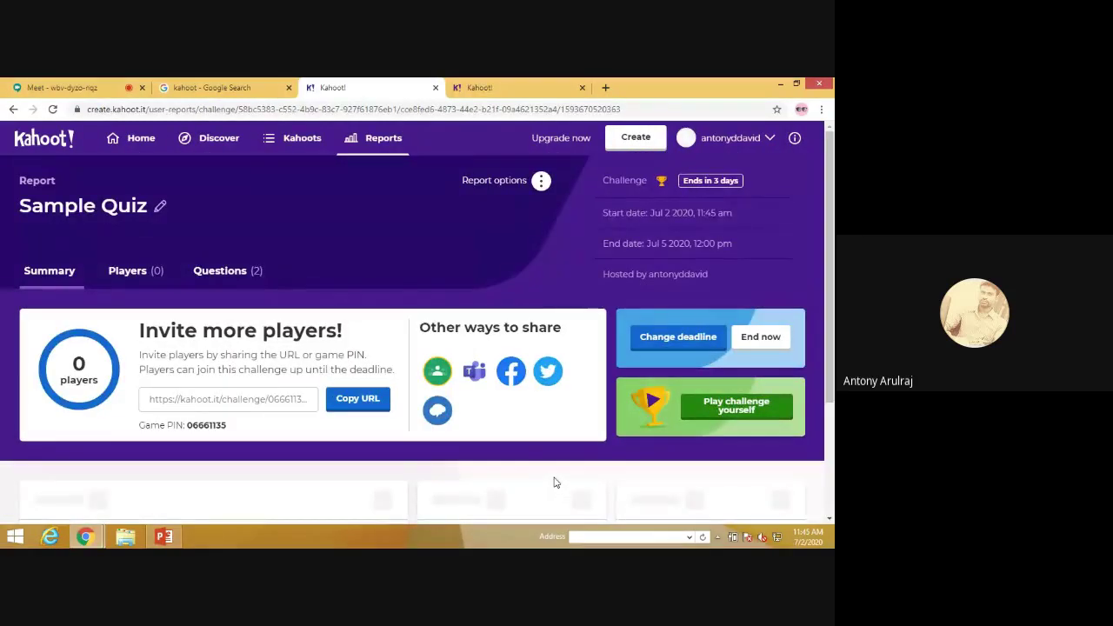
Preview the page for playing the Sample Quiz challenge yourself, and return to its report.
scroll(530, 348, "down", 2)
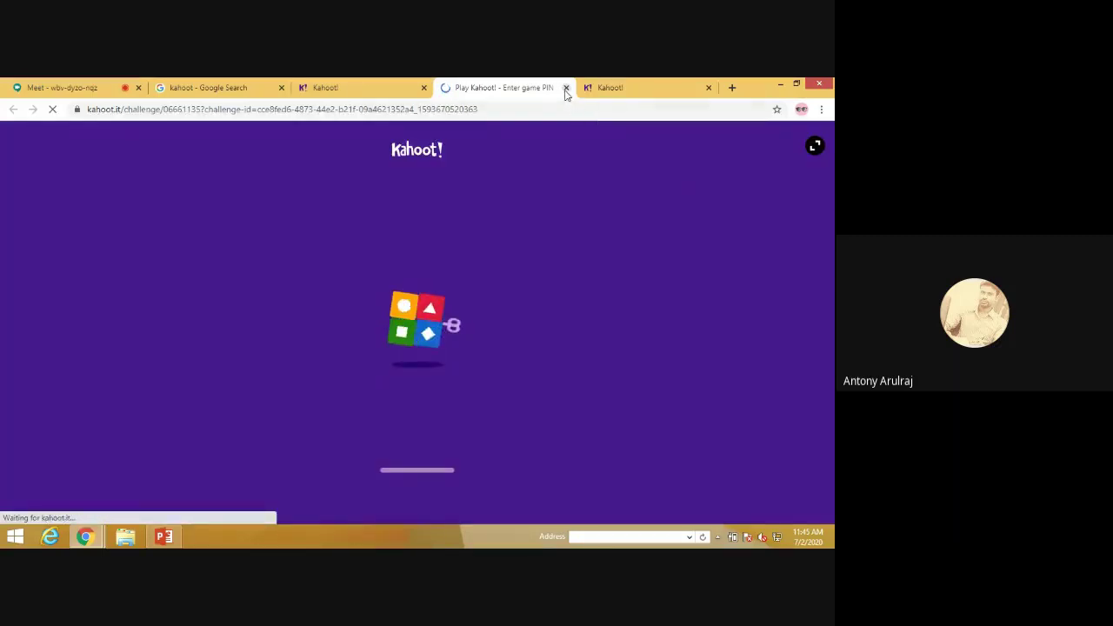
left_click(566, 88)
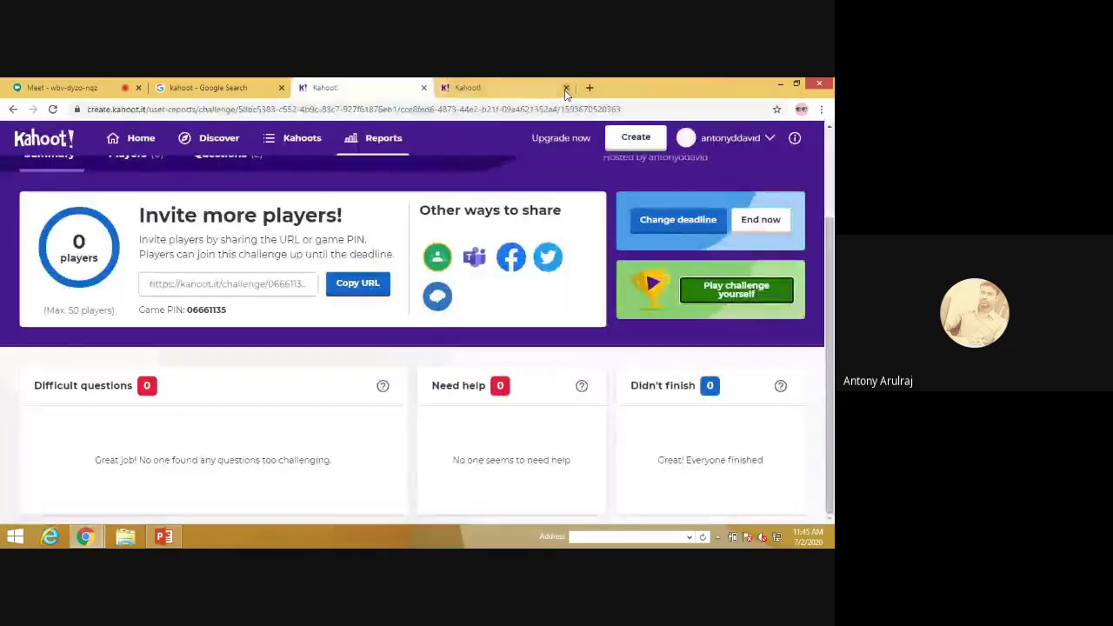
scroll(659, 339, "up", 2)
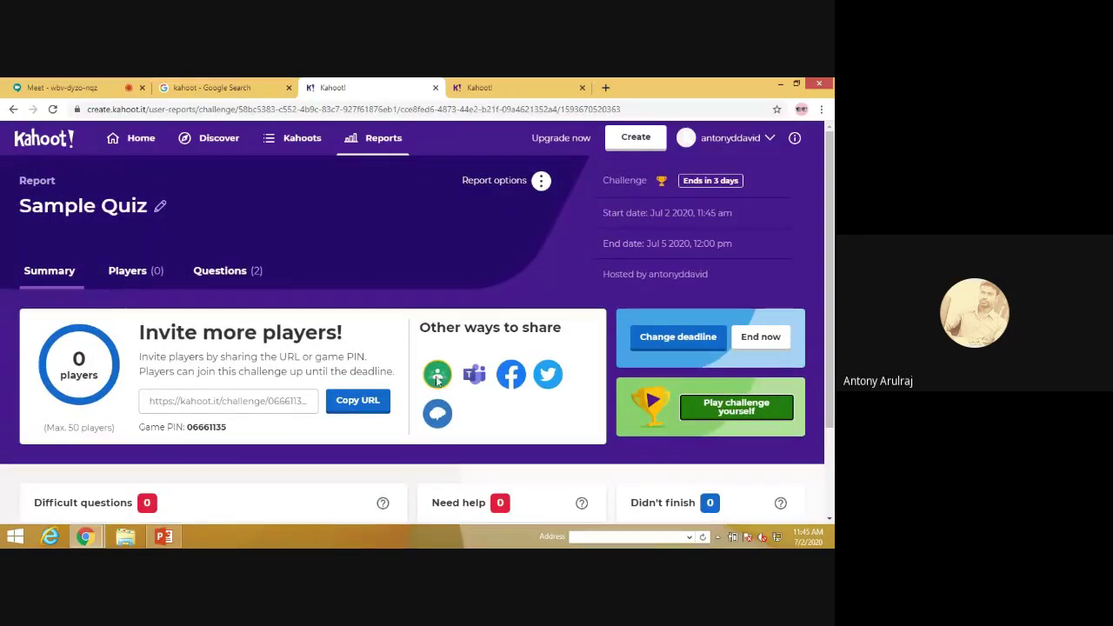
Copy the Sample Quiz challenge URL and open it in a new browser tab.
left_click(315, 400)
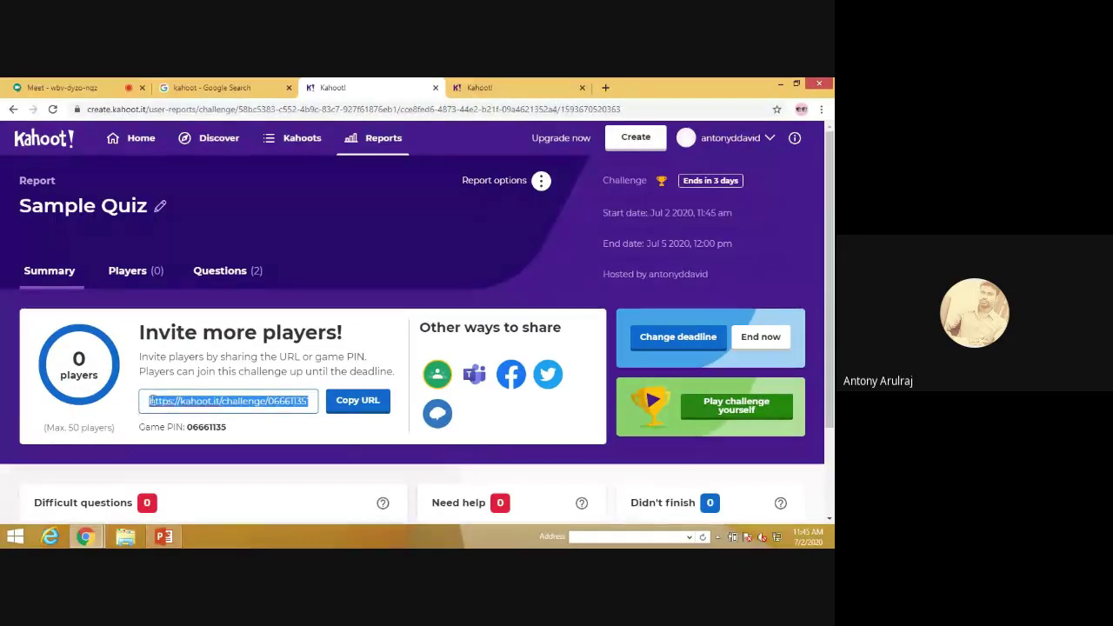
left_click_drag(149, 401, 309, 408)
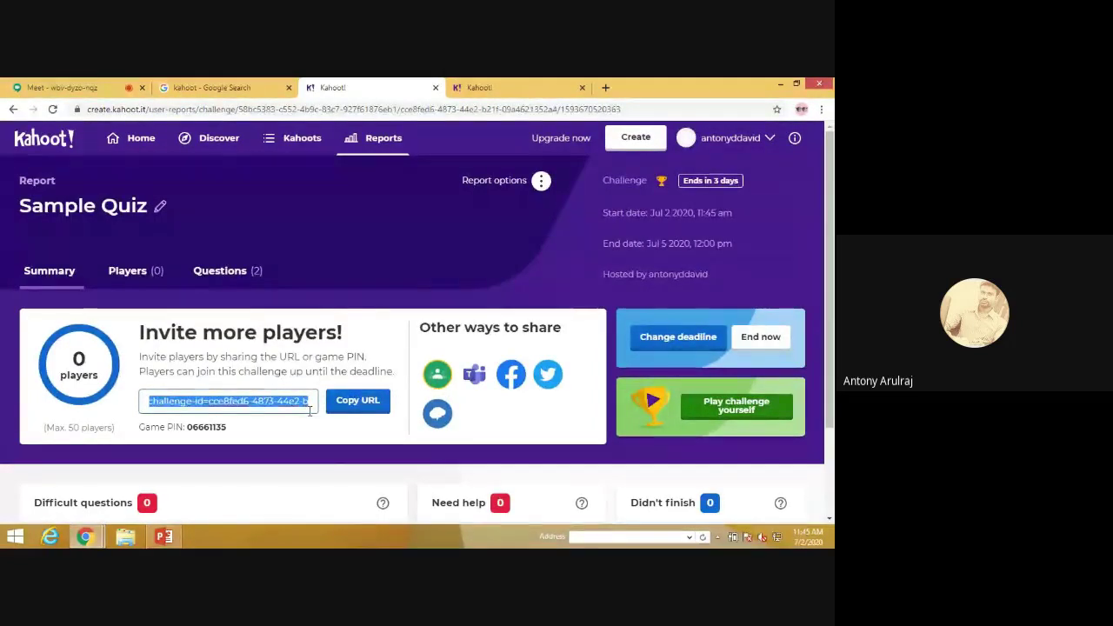
left_click(357, 401)
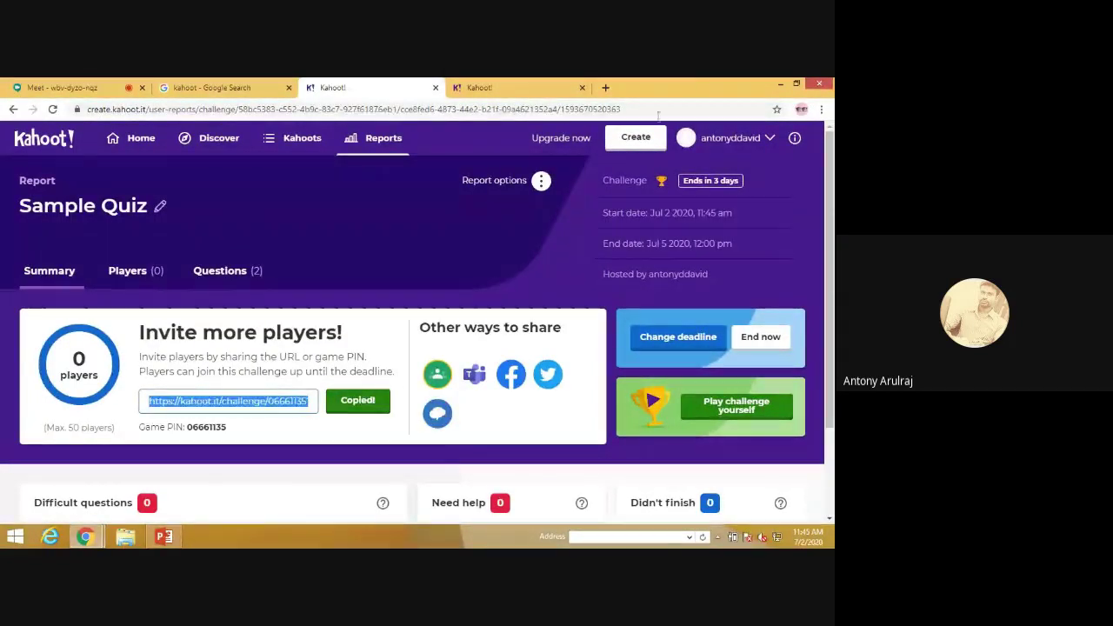
left_click(604, 90)
key("ctrl+v")
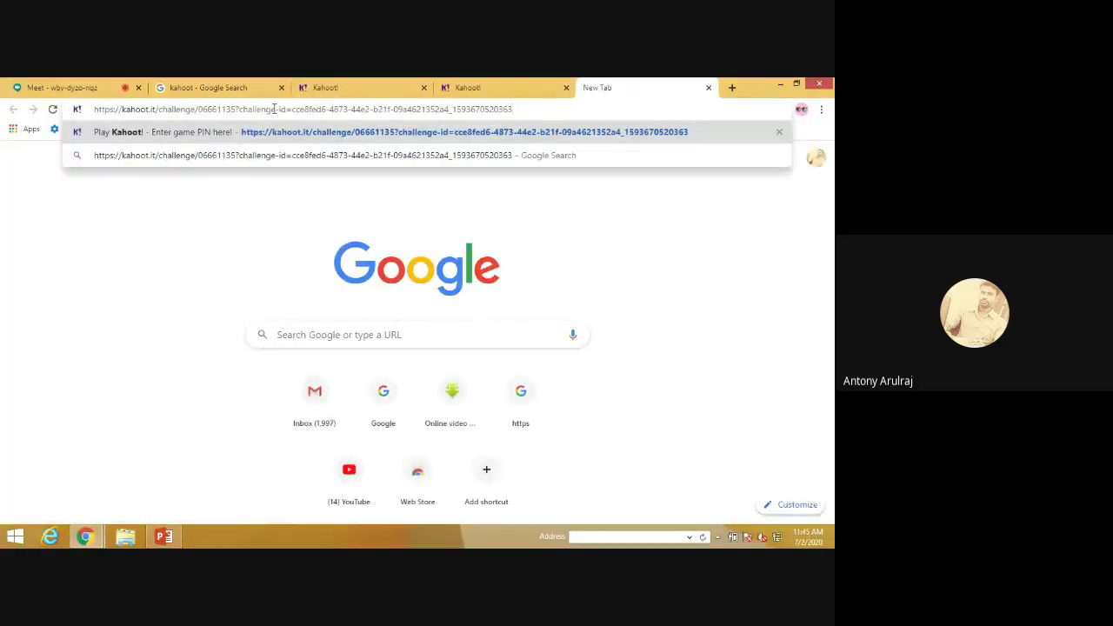
key("Return")
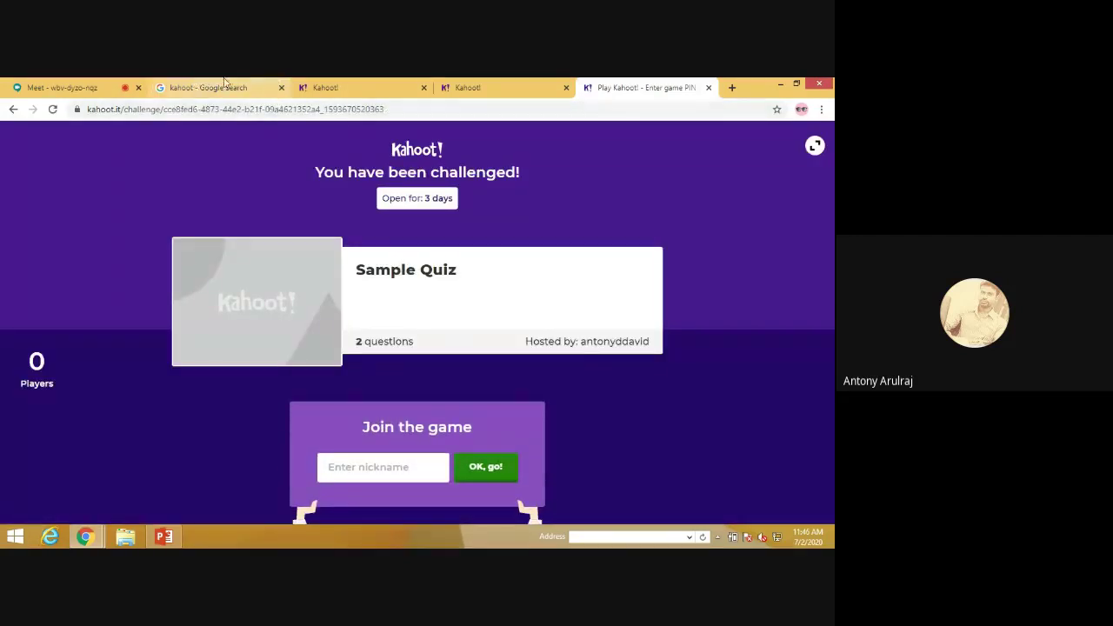
Join the Sample Quiz challenge with a player nickname and answer 20 to the 8+12 question.
left_click(382, 477)
type("anto")
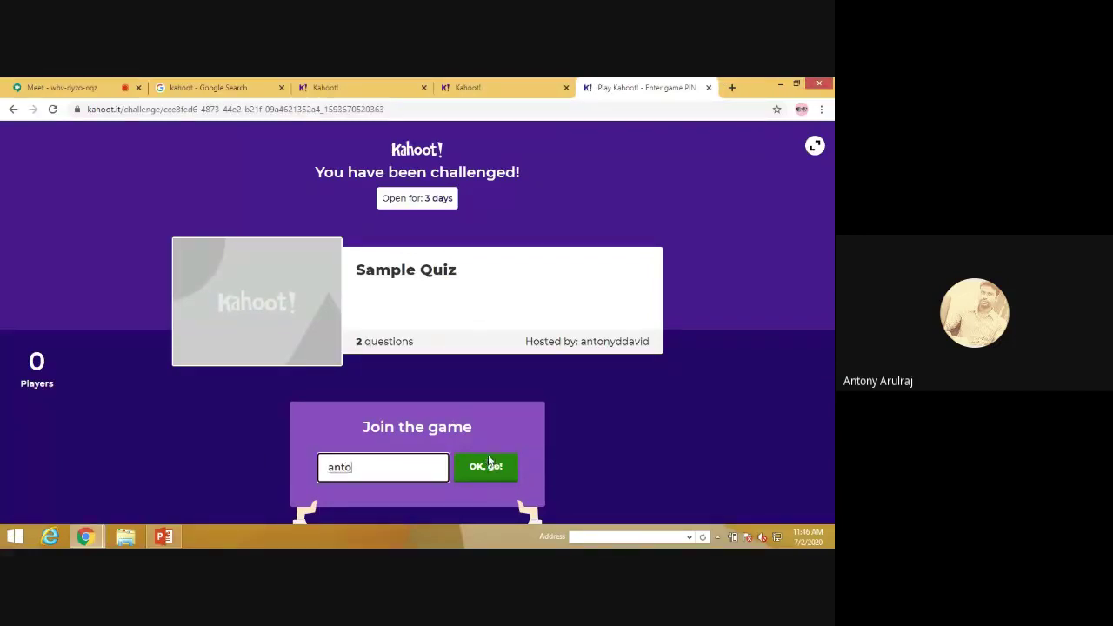
left_click(489, 461)
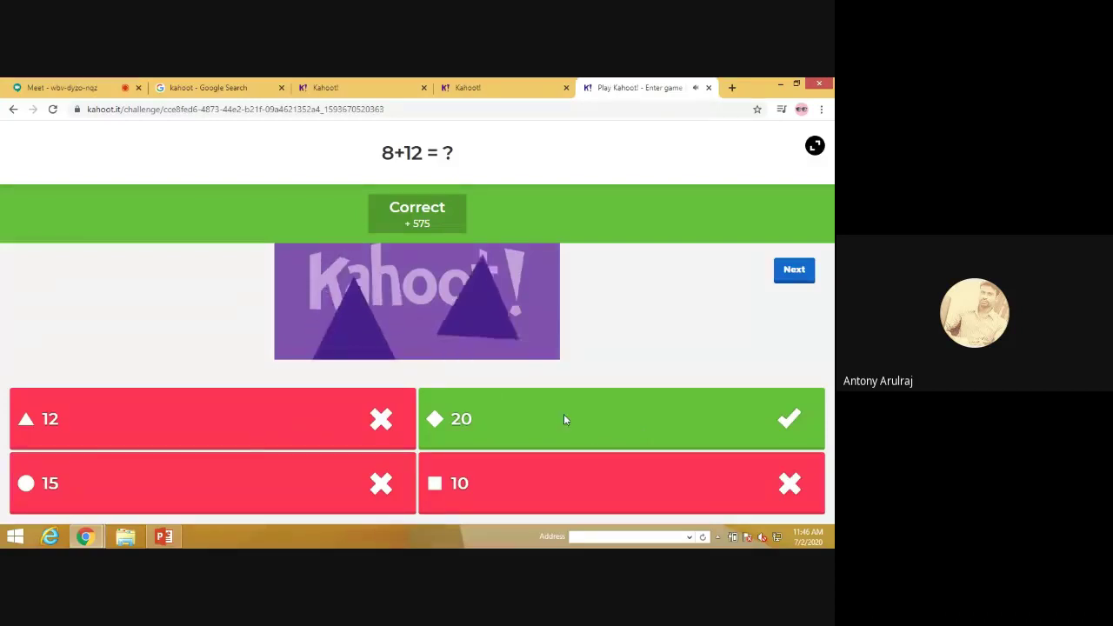
Continue past the scoreboard to the second question and answer Chennai as the capital of India.
left_click(793, 273)
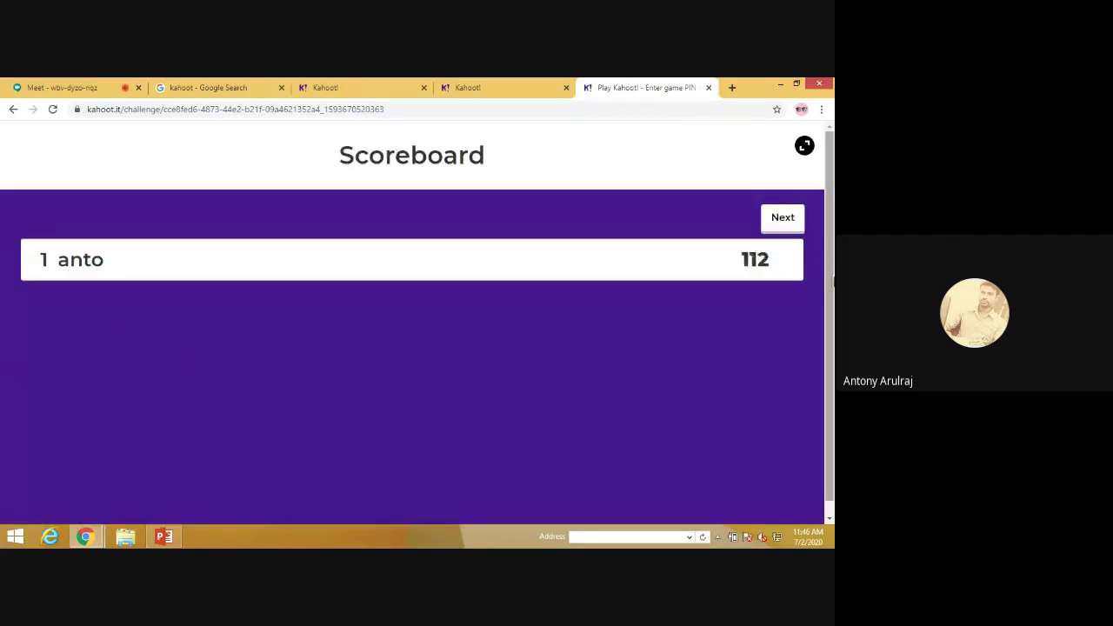
left_click(778, 218)
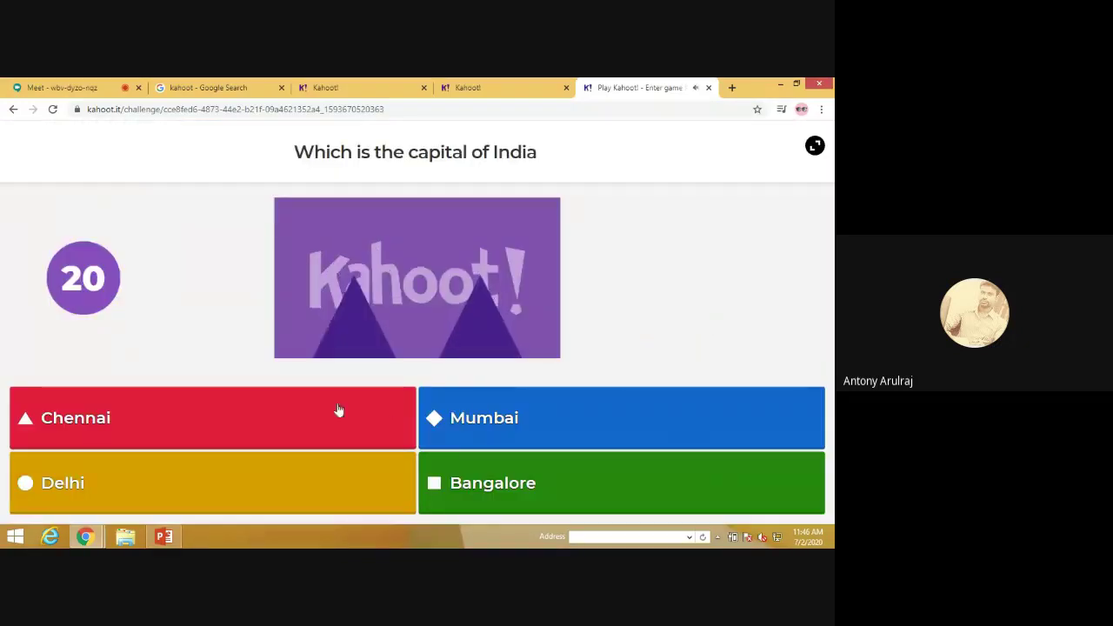
left_click(319, 418)
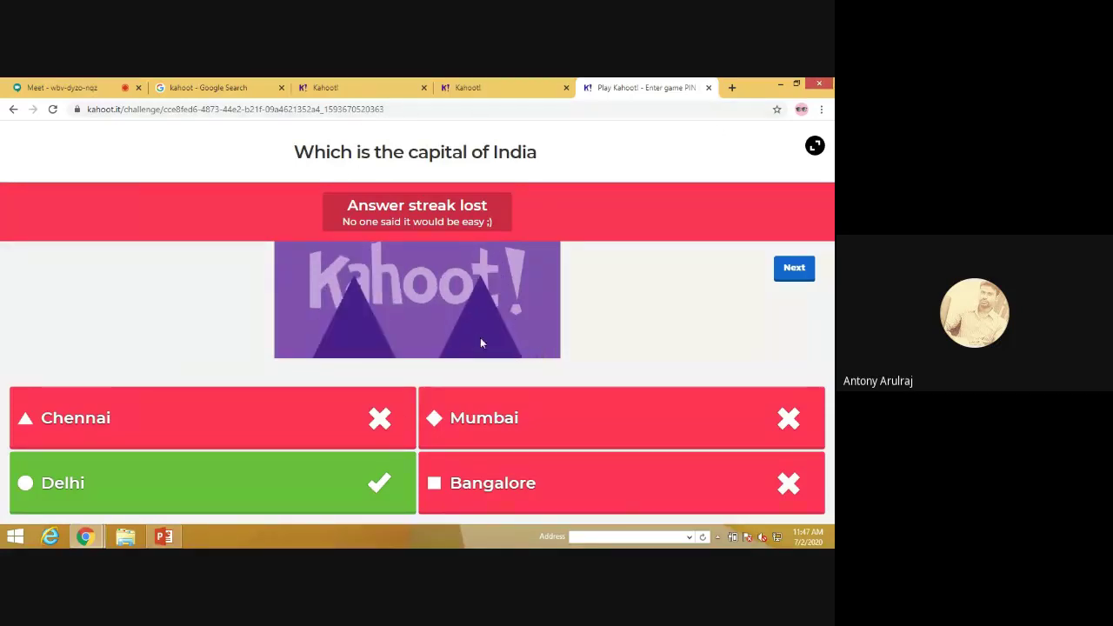
Return to the Sample Quiz challenge report and review the kahoots listed in My Kahoots.
left_click(340, 96)
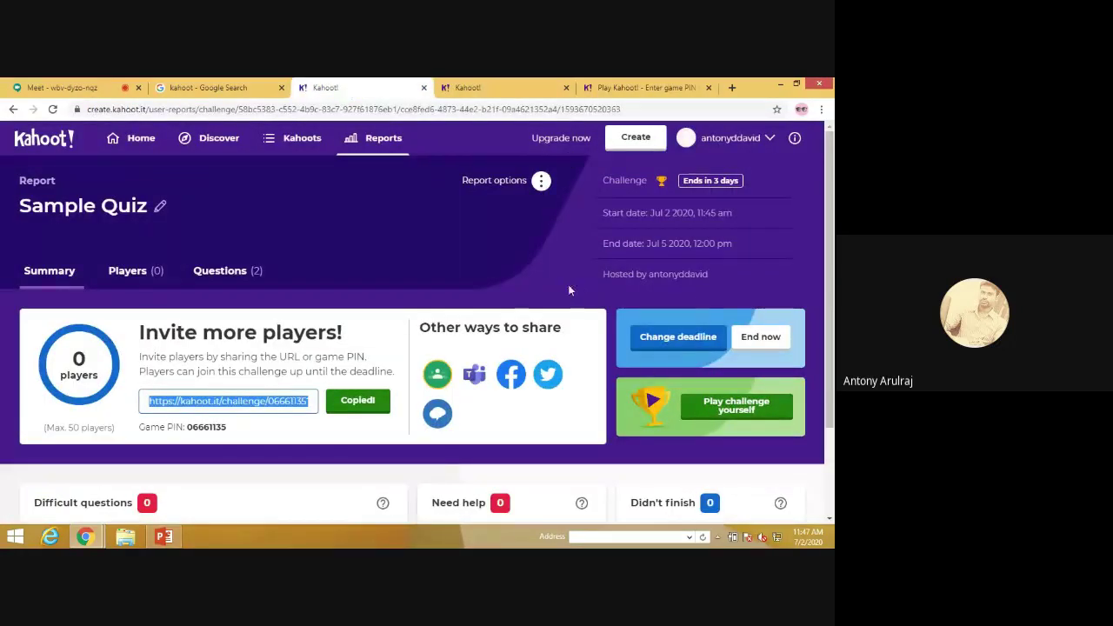
left_click(293, 141)
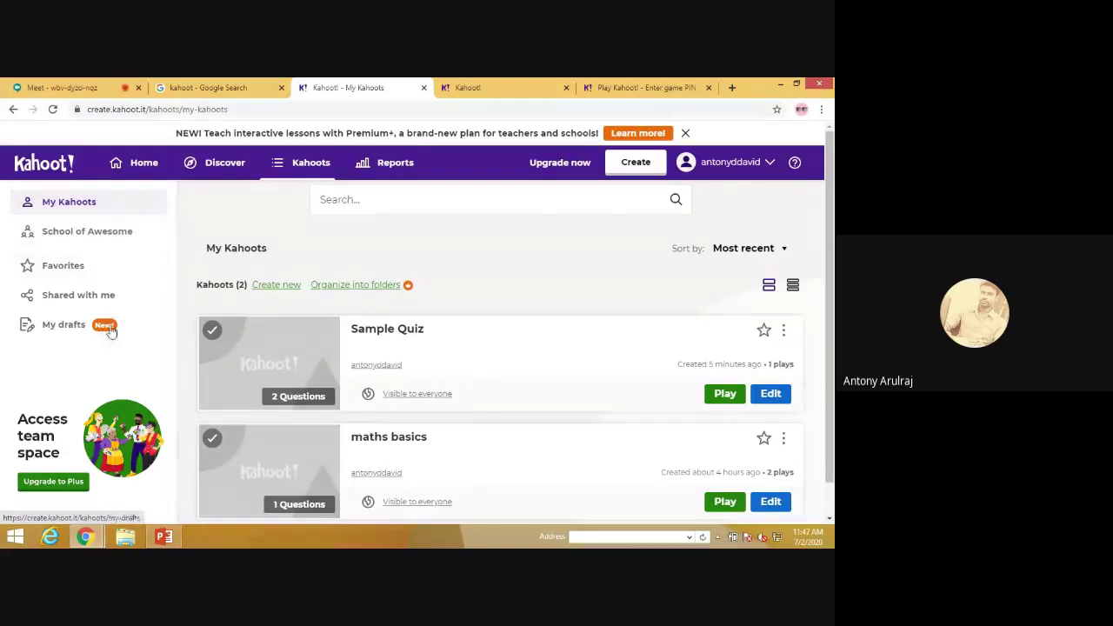
scroll(261, 335, "down", 1)
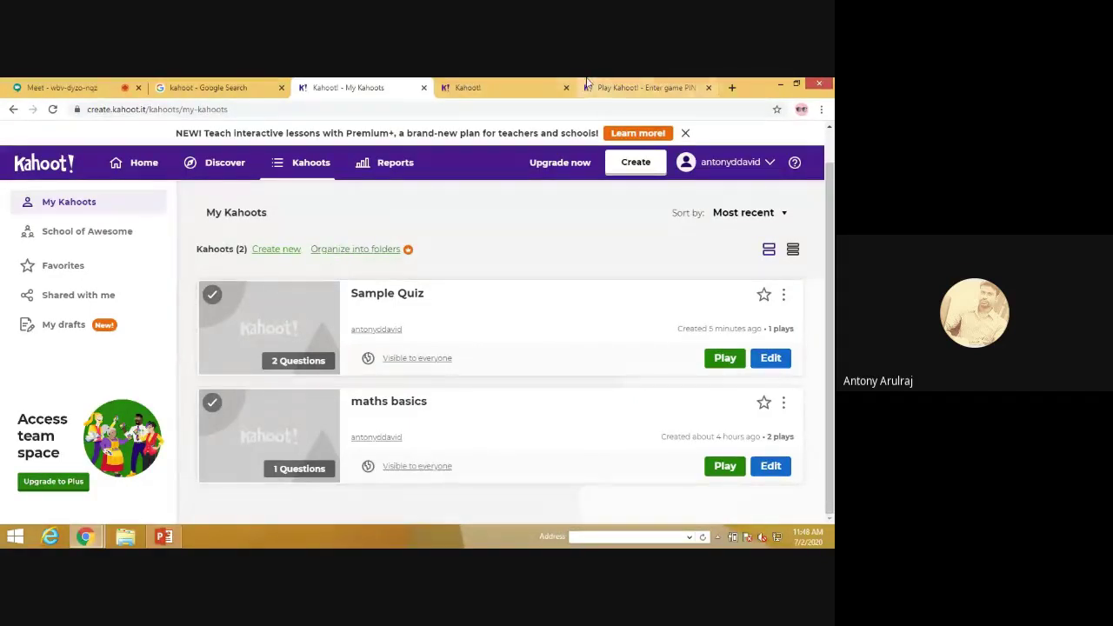
Switch to the workshop presentation in PowerPoint, maximize its window and show the slides full screen.
left_click(218, 88)
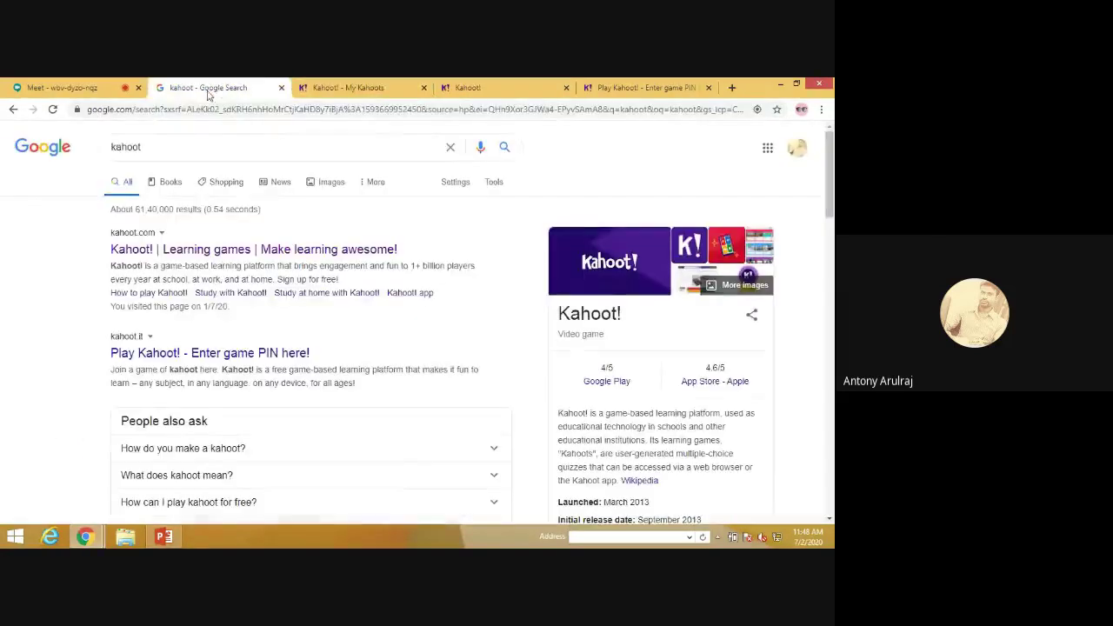
left_click(106, 90)
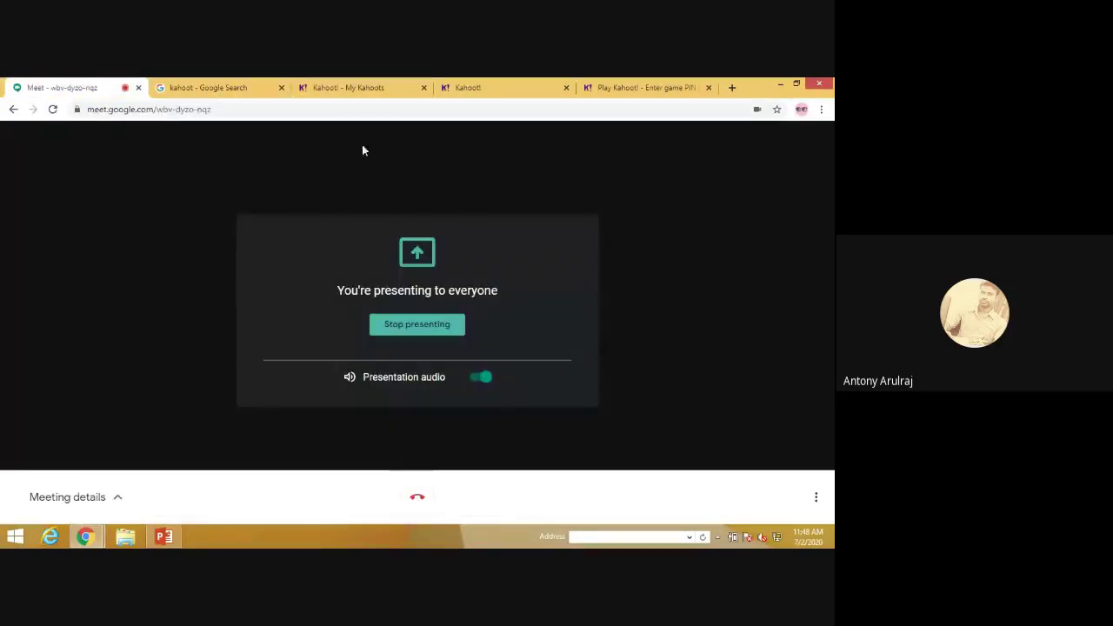
left_click(165, 537)
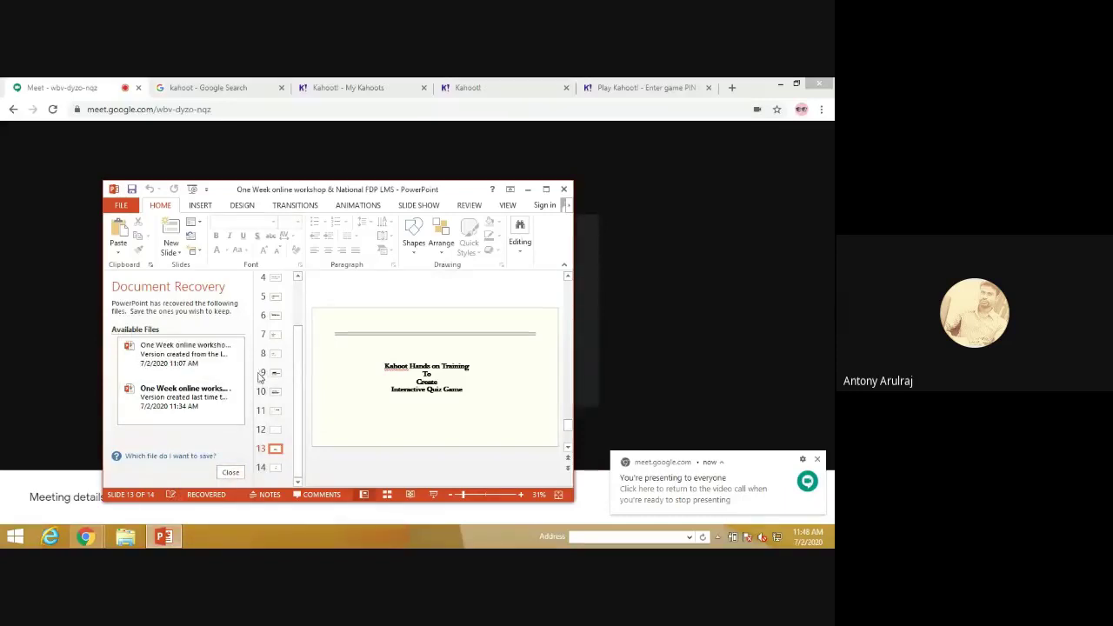
left_click(546, 189)
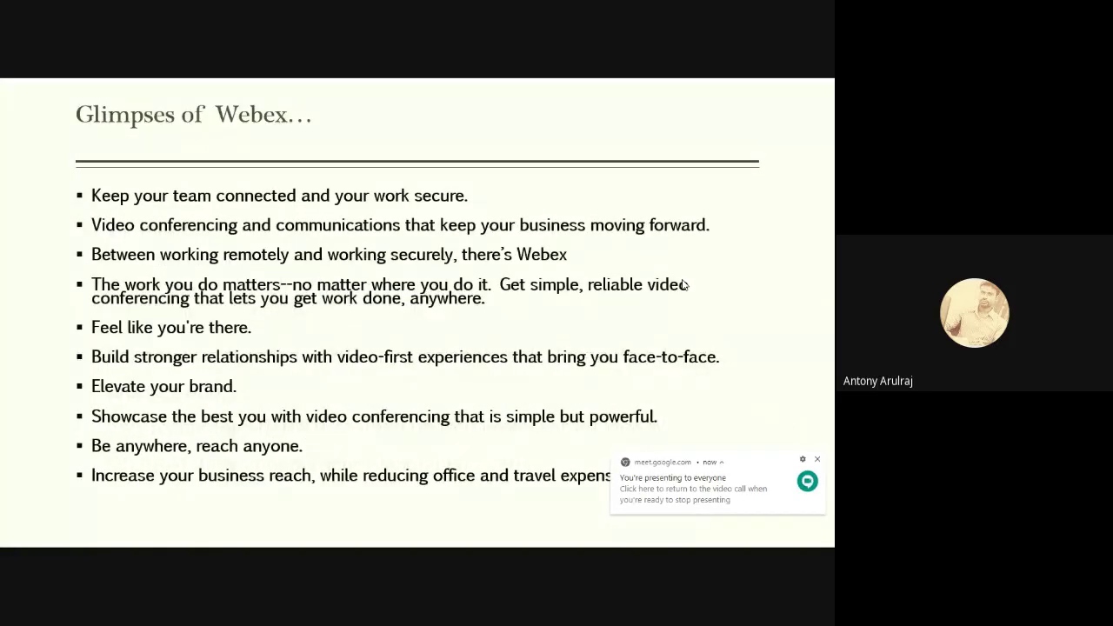
Advance through the slides following "Glimpses of Webex", including the connect-the-dots game slide.
key("Right")
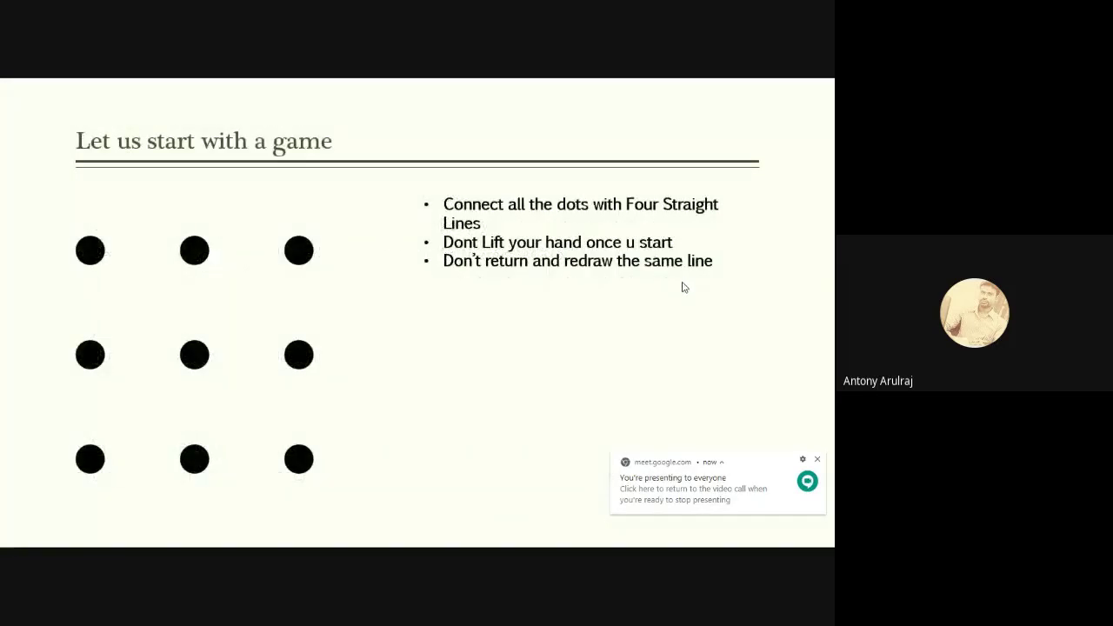
key("Right")
key("Right")
key("Right")
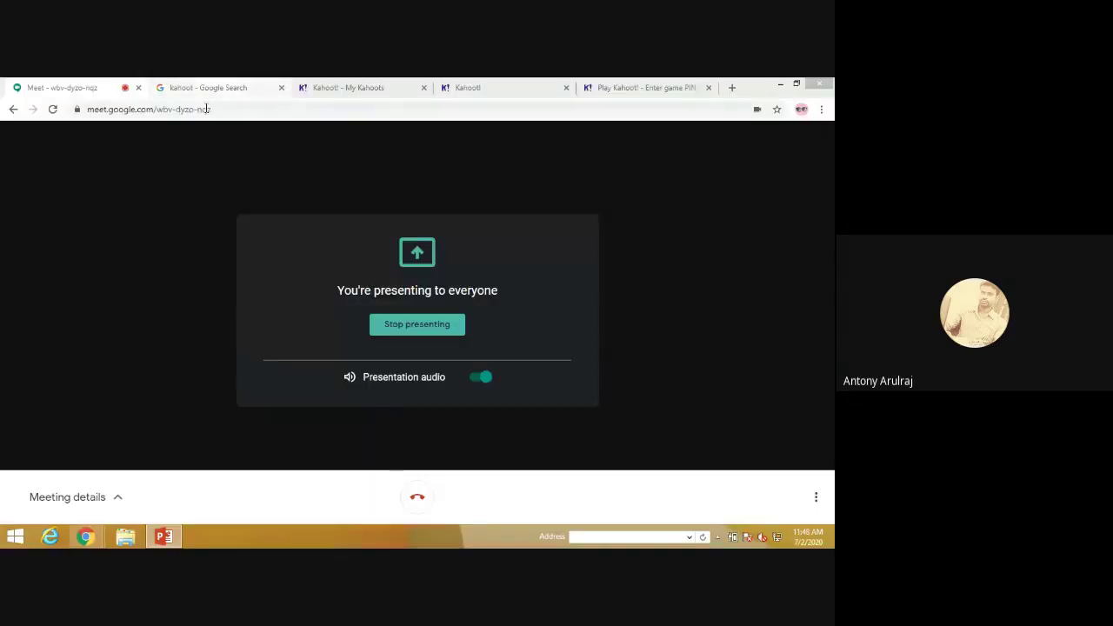
Search Google for "webex" and review the Webex website entry and its sublinks in the results.
left_click(216, 89)
left_click_drag(186, 146, 104, 150)
type("webex")
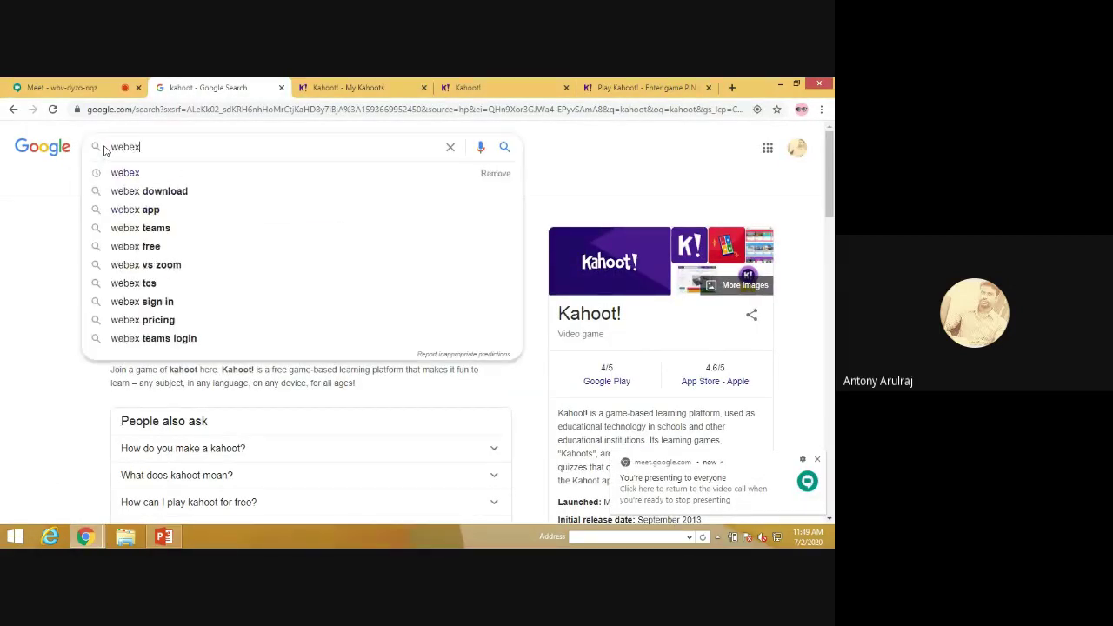
key("Return")
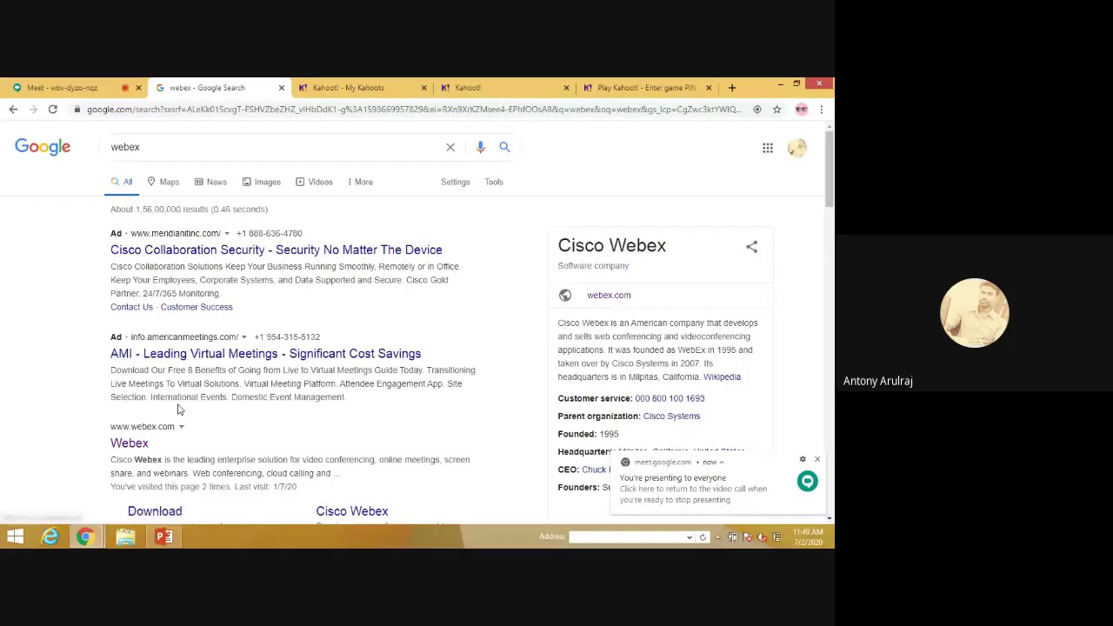
scroll(182, 402, "down", 2)
scroll(185, 395, "down", 2)
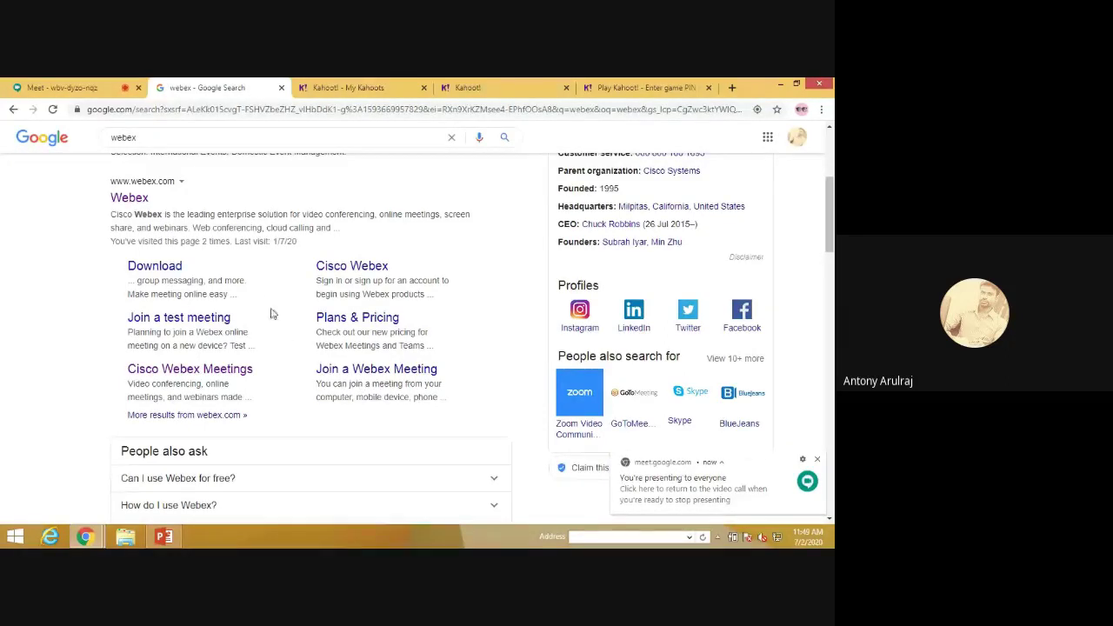
right_click(132, 206)
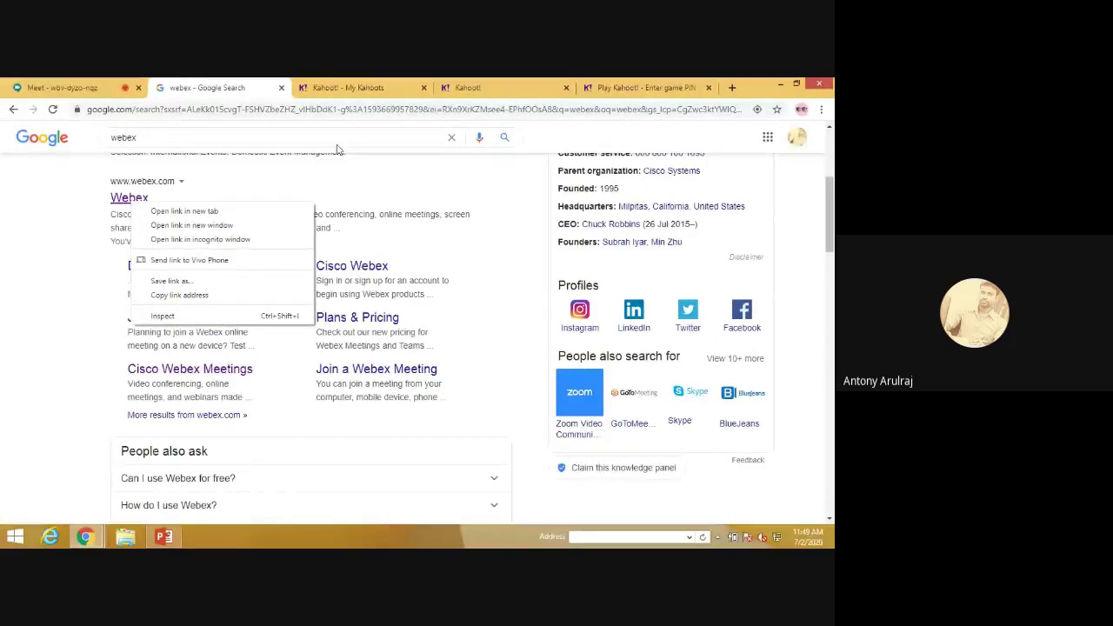
Minimize the browser and launch the Cisco Webex Meetings program from the desktop.
left_click(780, 84)
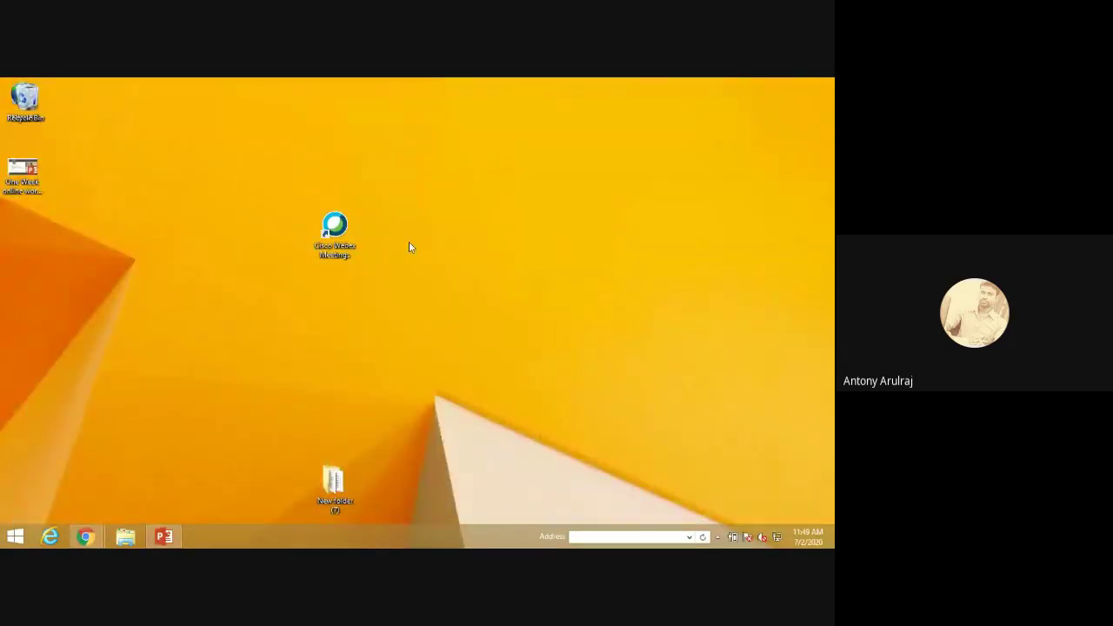
double_click(338, 231)
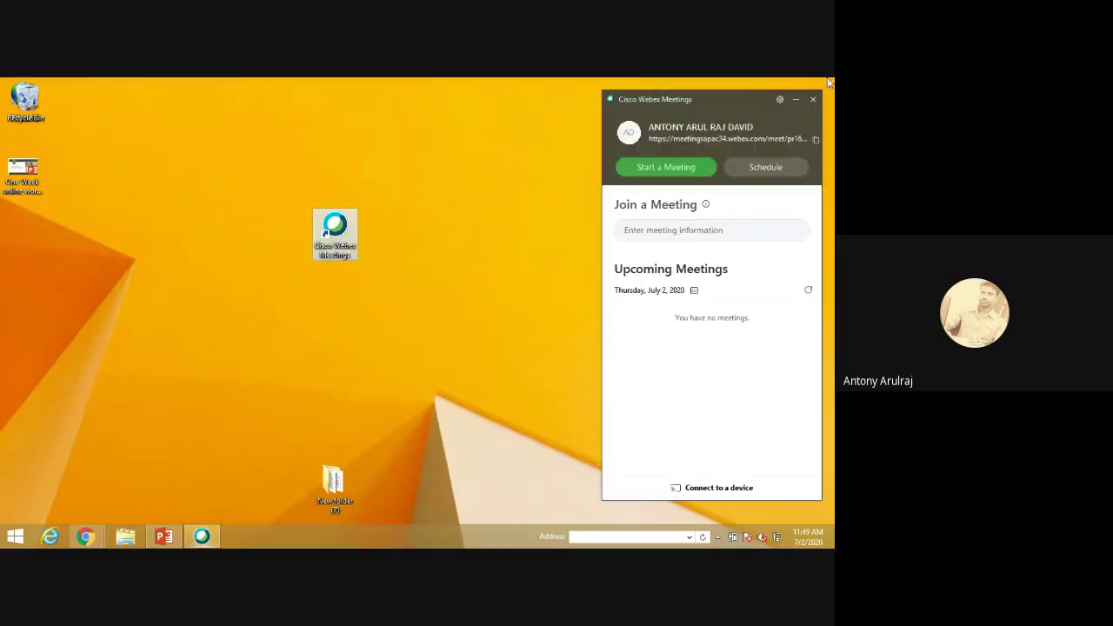
left_click(796, 102)
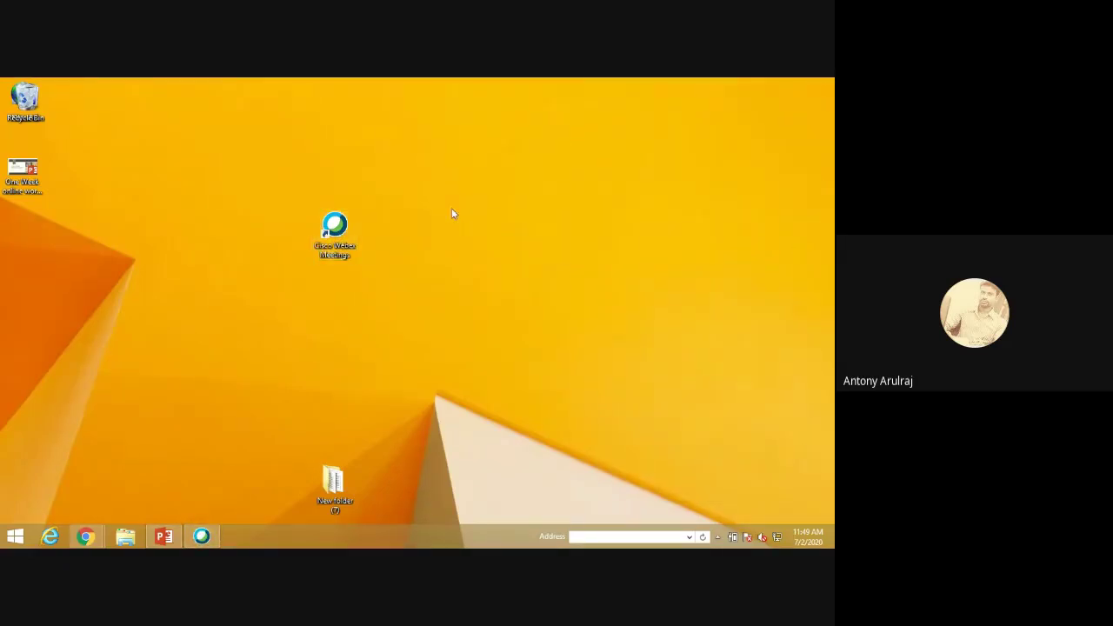
double_click(320, 228)
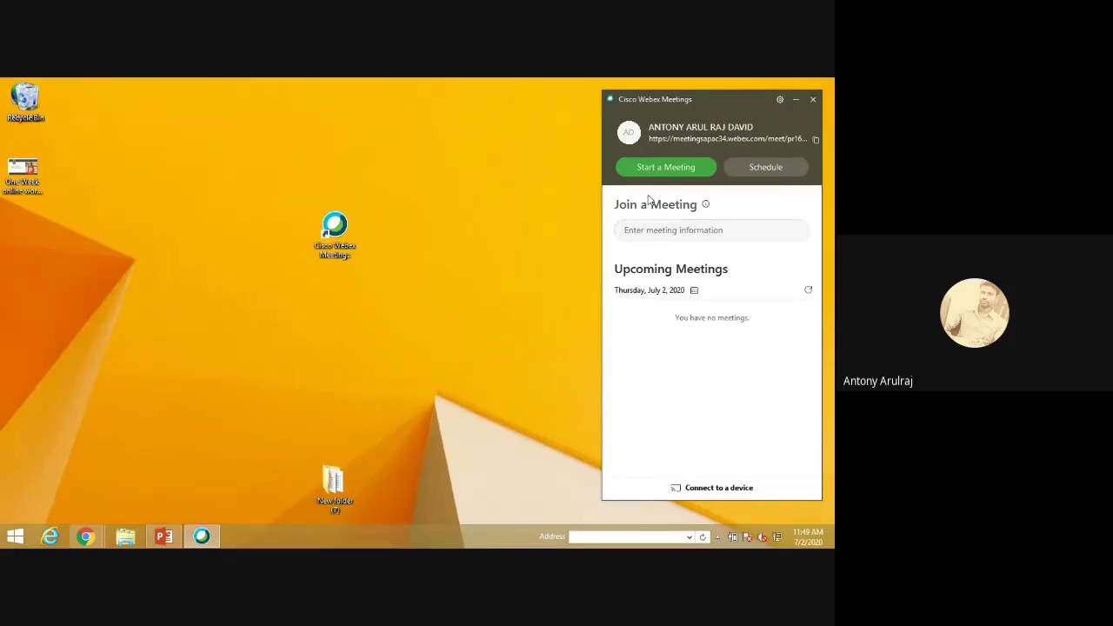
Start a Webex meeting in the personal room with the camera off and dismiss the audio tip.
left_click(656, 167)
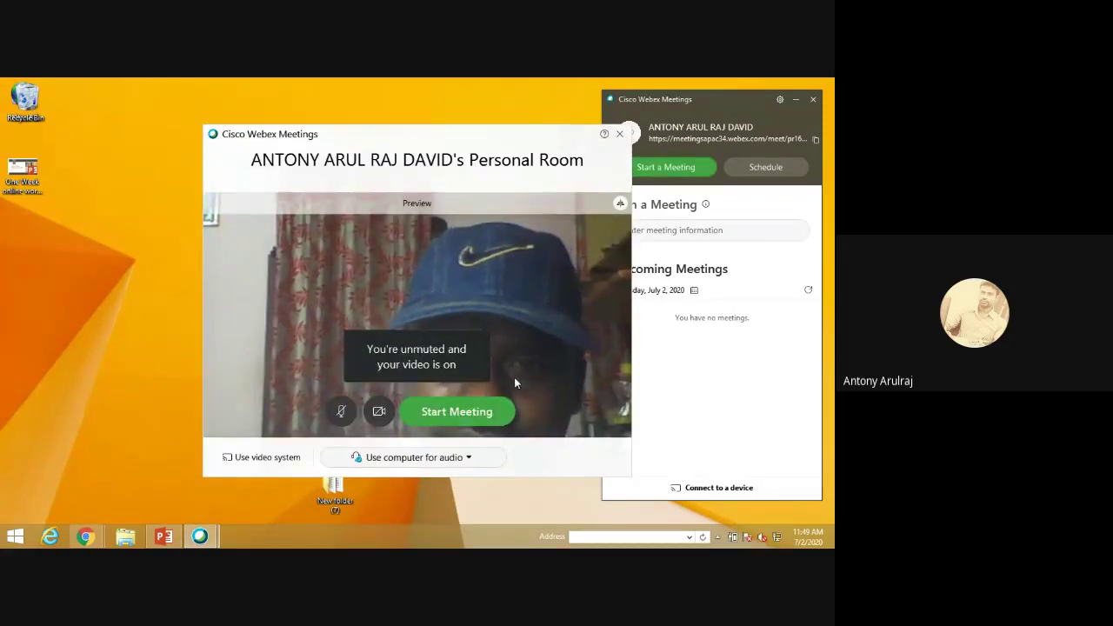
left_click(379, 412)
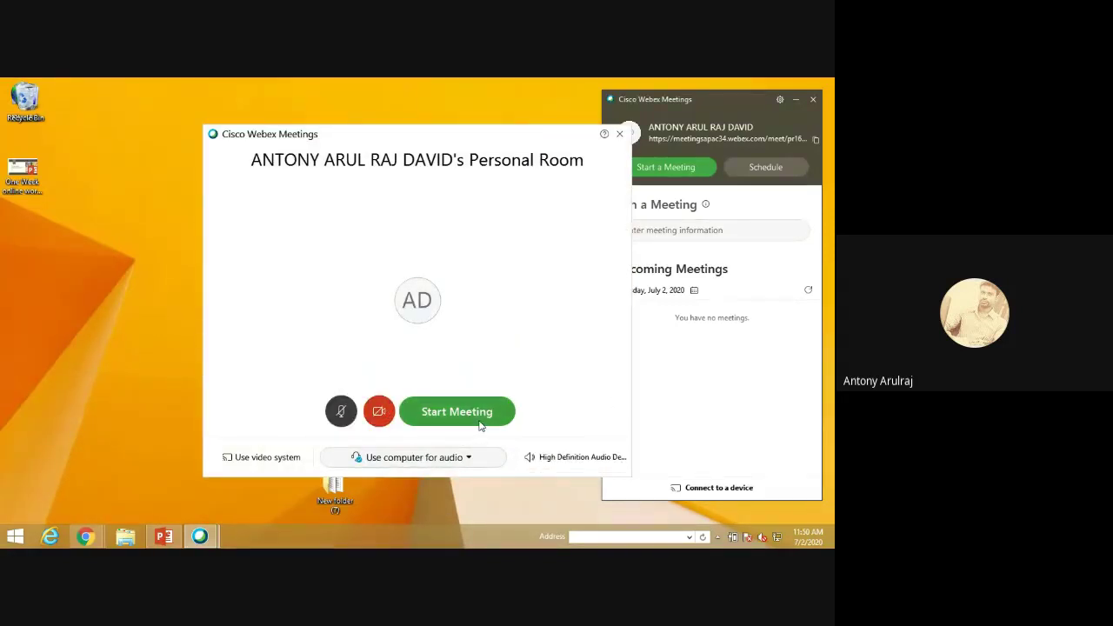
left_click(480, 425)
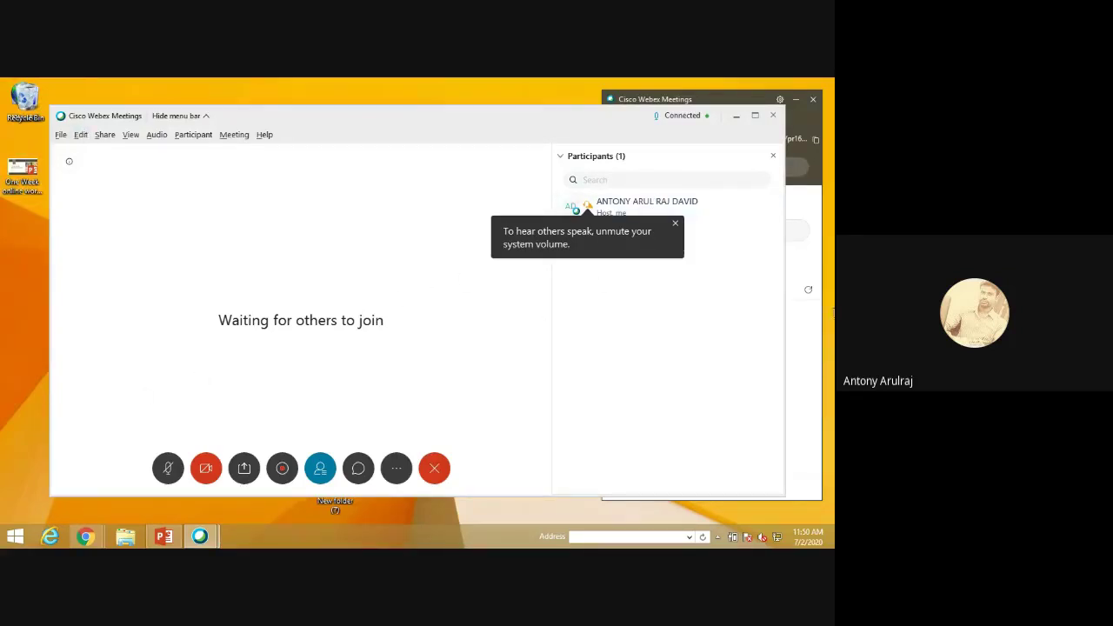
left_click(675, 223)
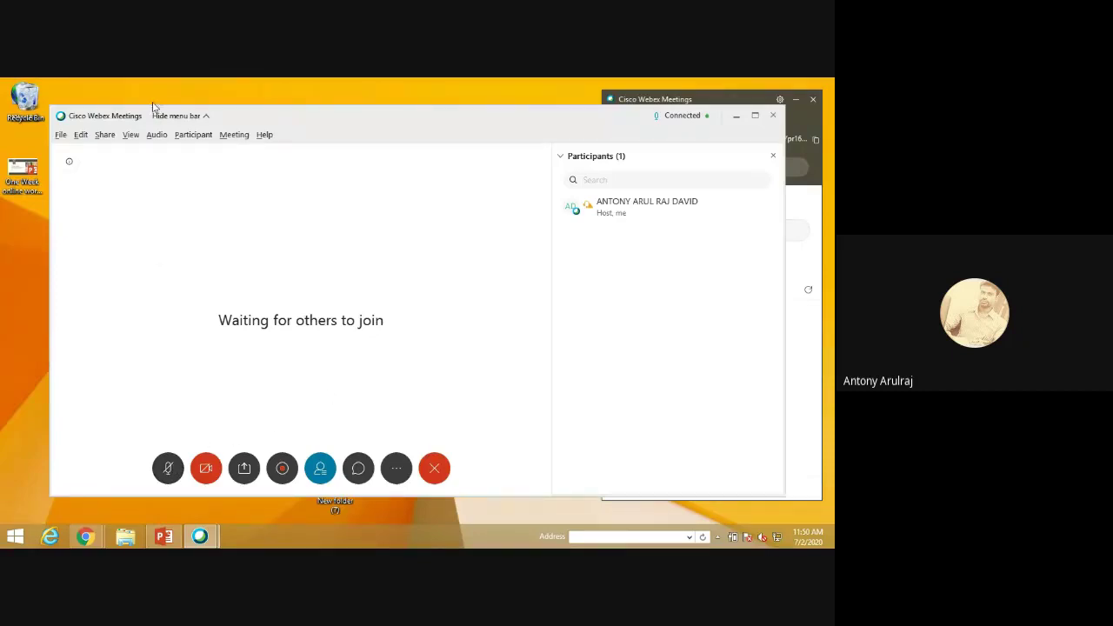
Examine the meeting's file and sharing commands, opening the file sharing dialog and closing it without choosing a file.
left_click(604, 212)
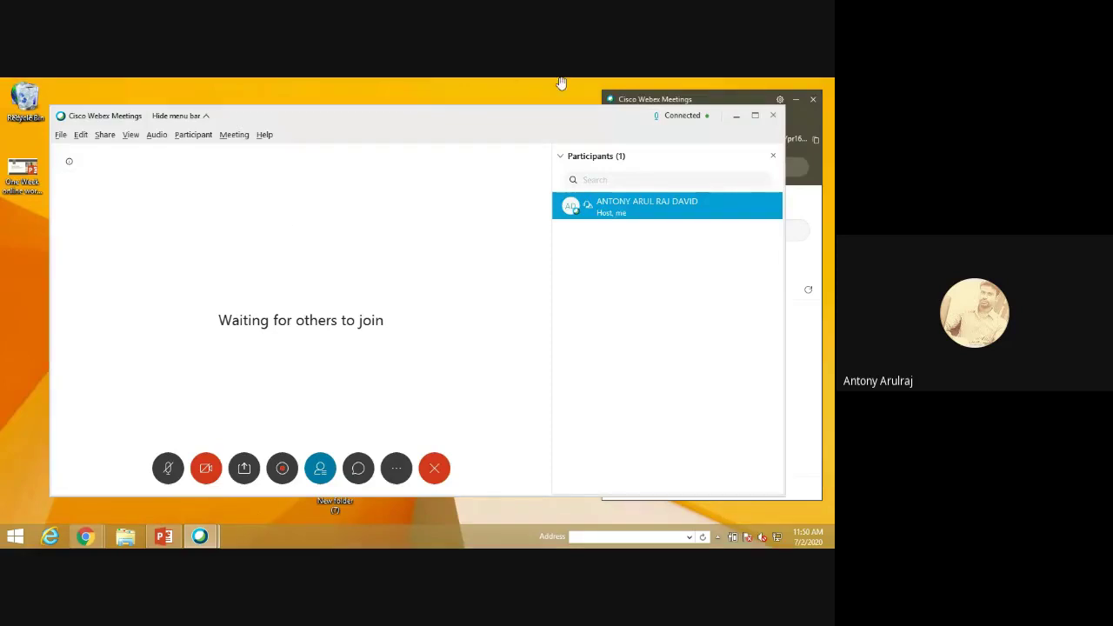
left_click(591, 179)
left_click(61, 134)
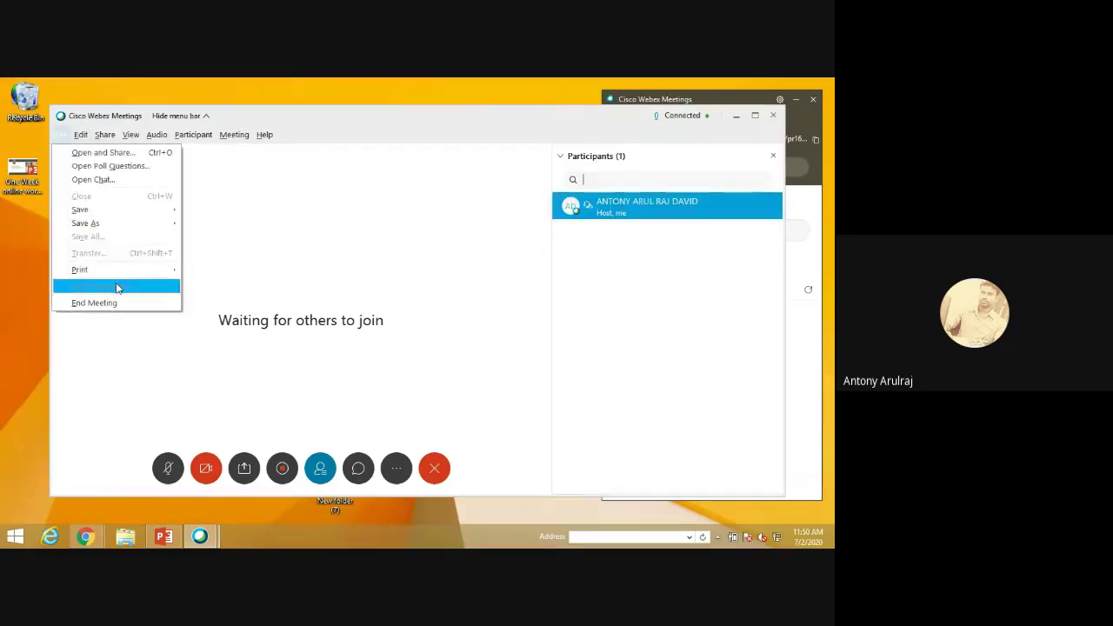
mouse_move(102, 135)
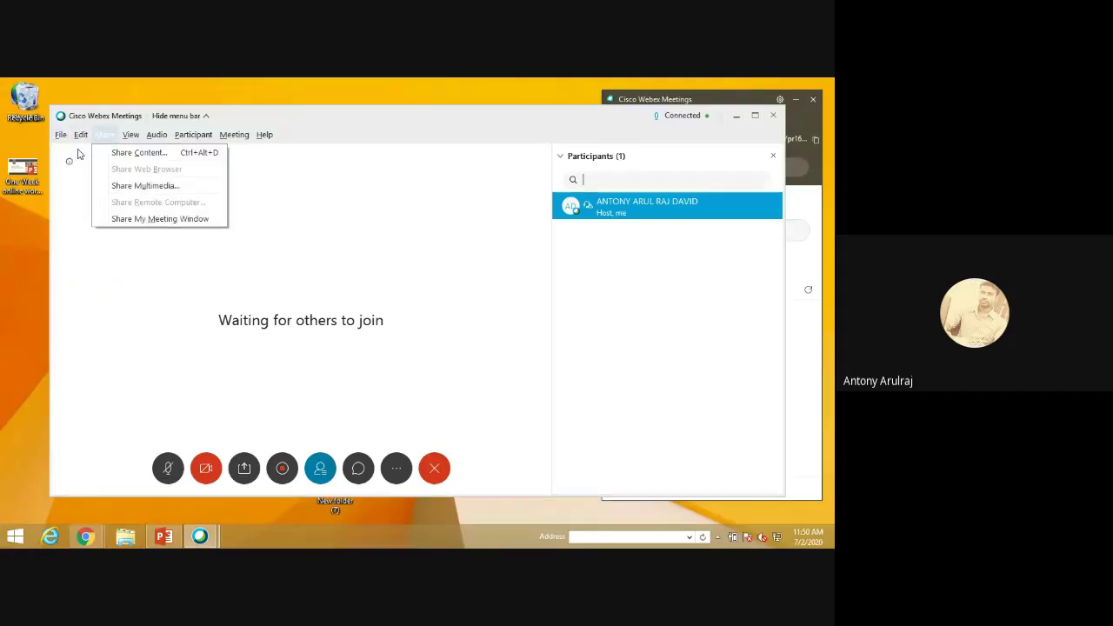
mouse_move(62, 137)
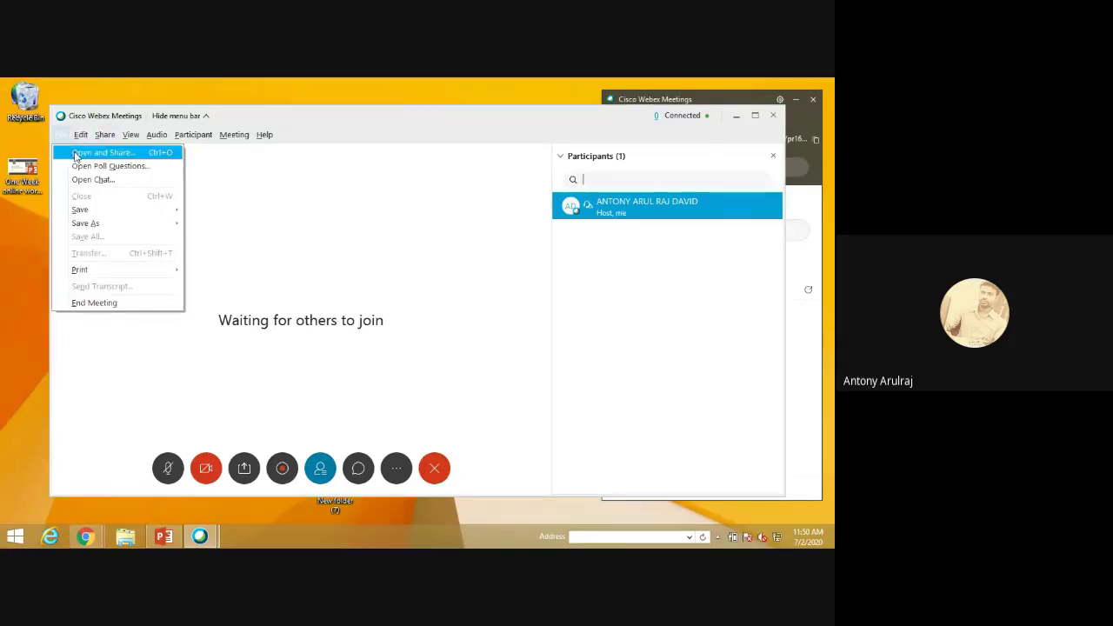
left_click(74, 154)
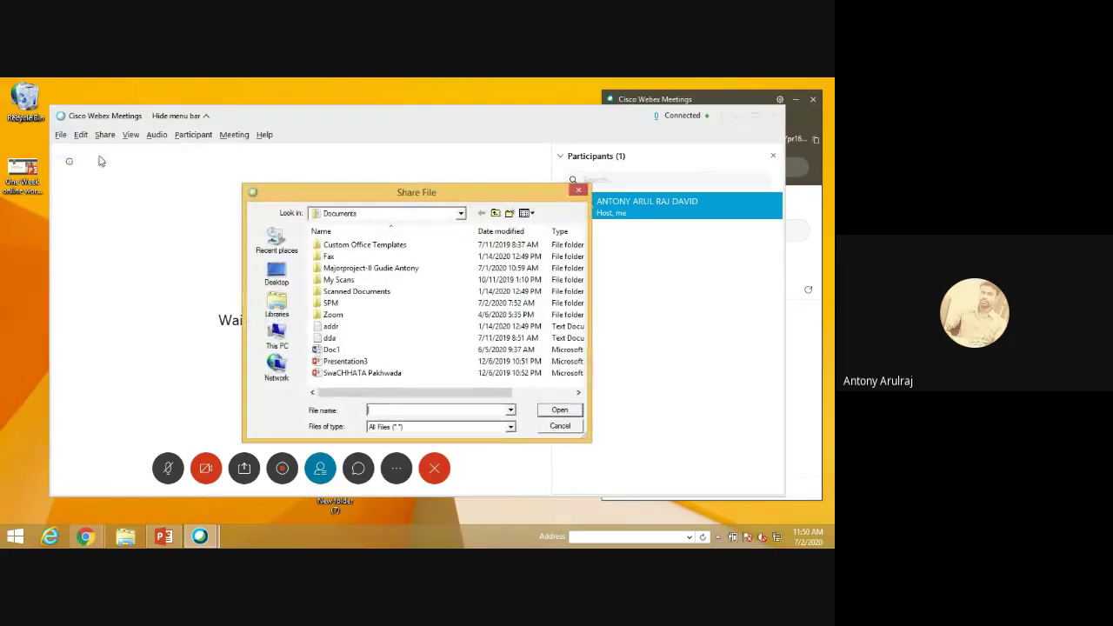
left_click(578, 193)
left_click(60, 135)
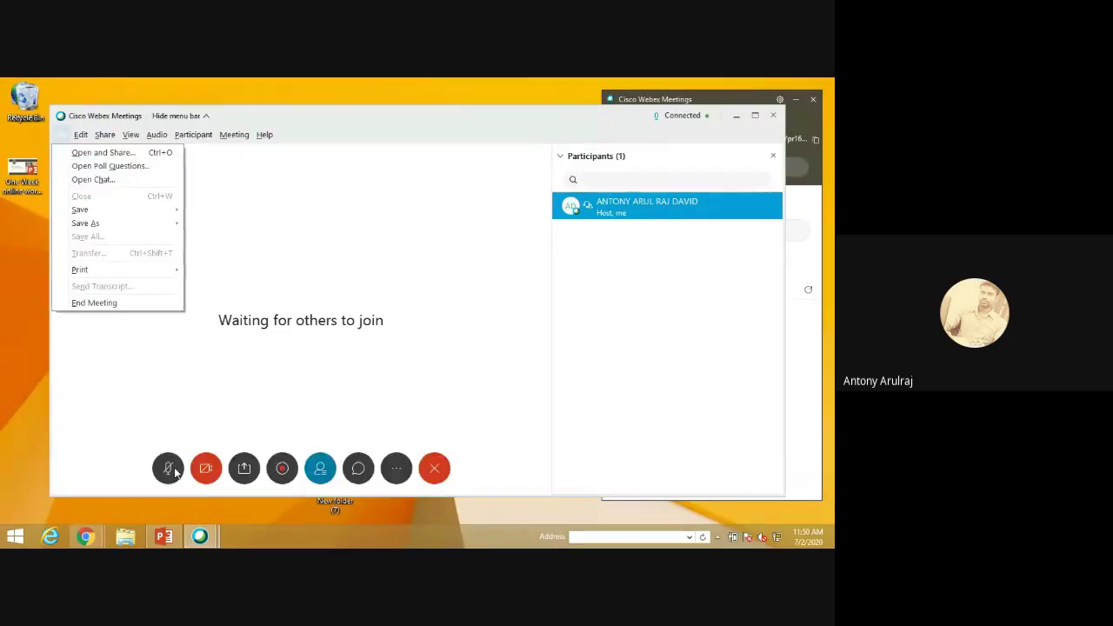
left_click(217, 416)
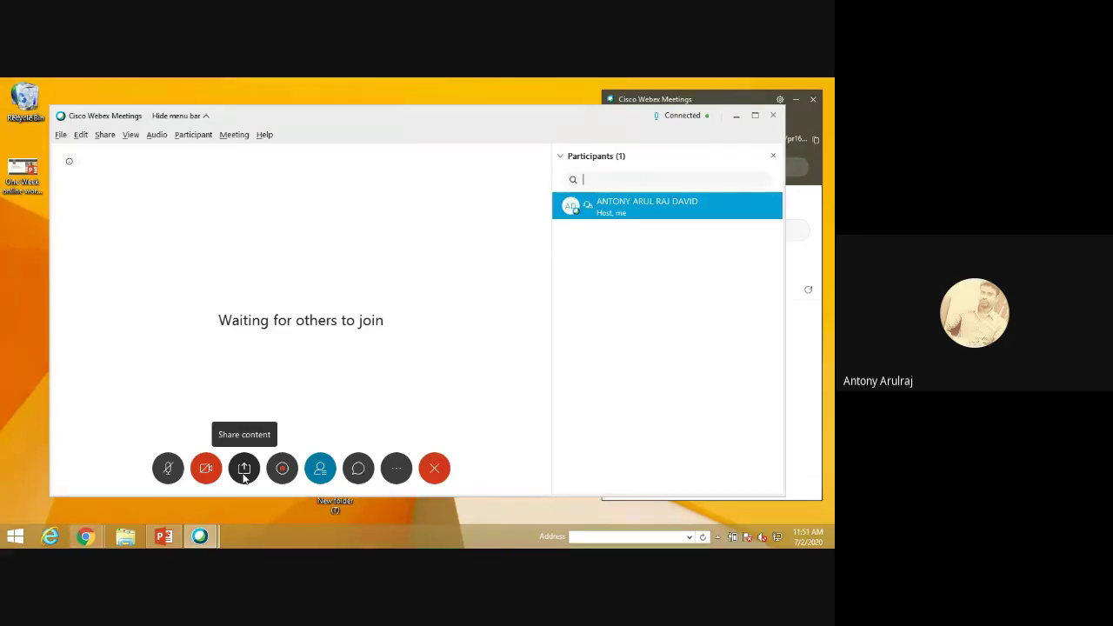
Hide and reshow the participants list, and copy the meeting link.
left_click(320, 469)
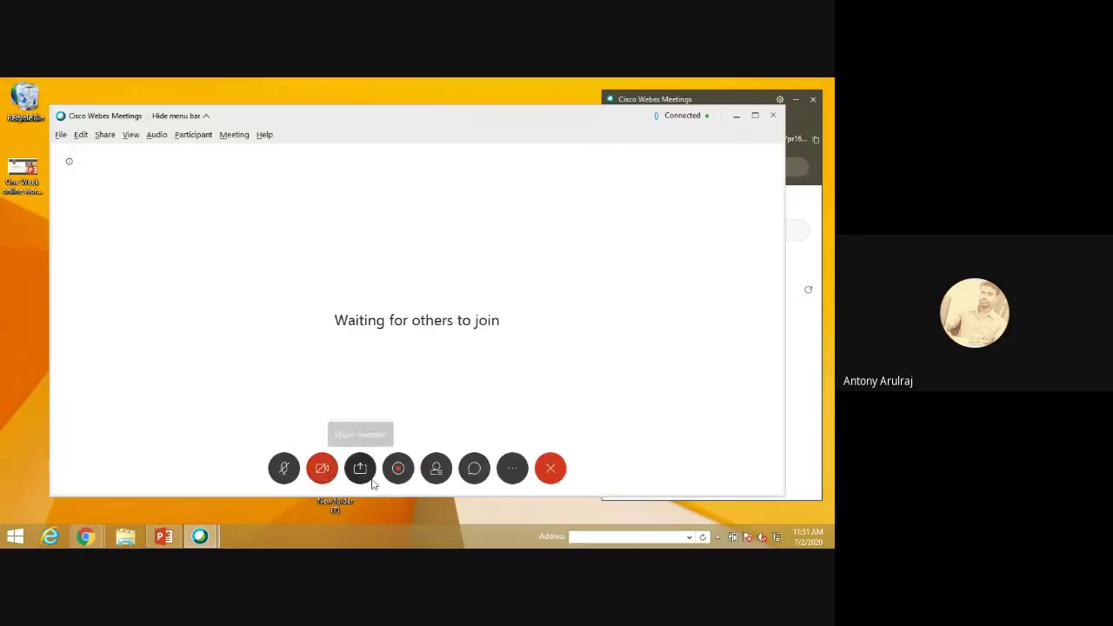
left_click(436, 468)
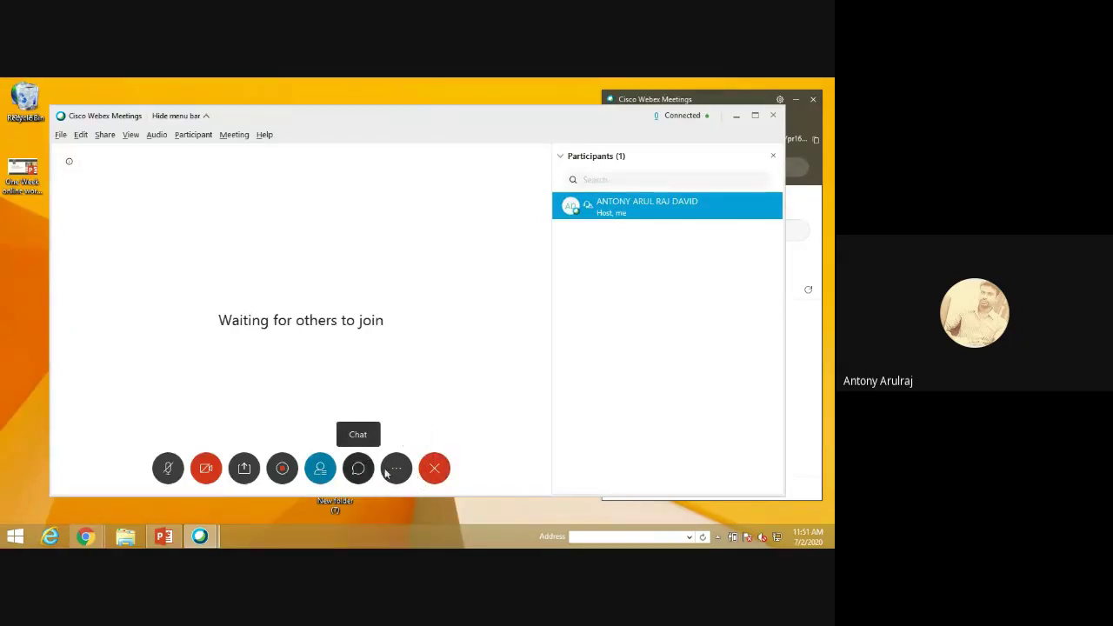
left_click(397, 469)
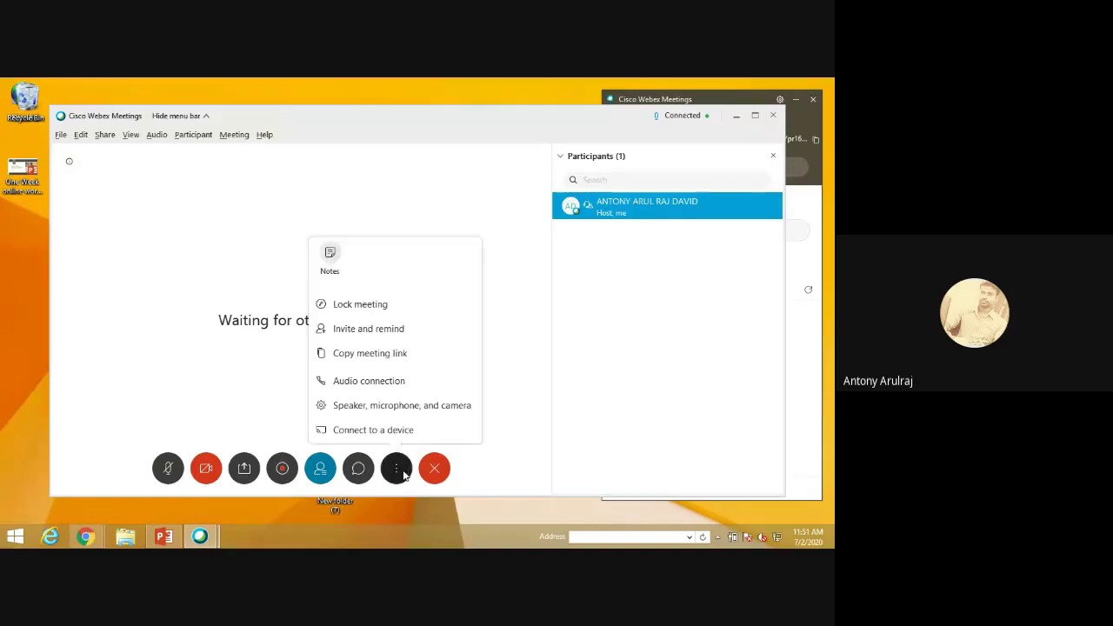
left_click(409, 356)
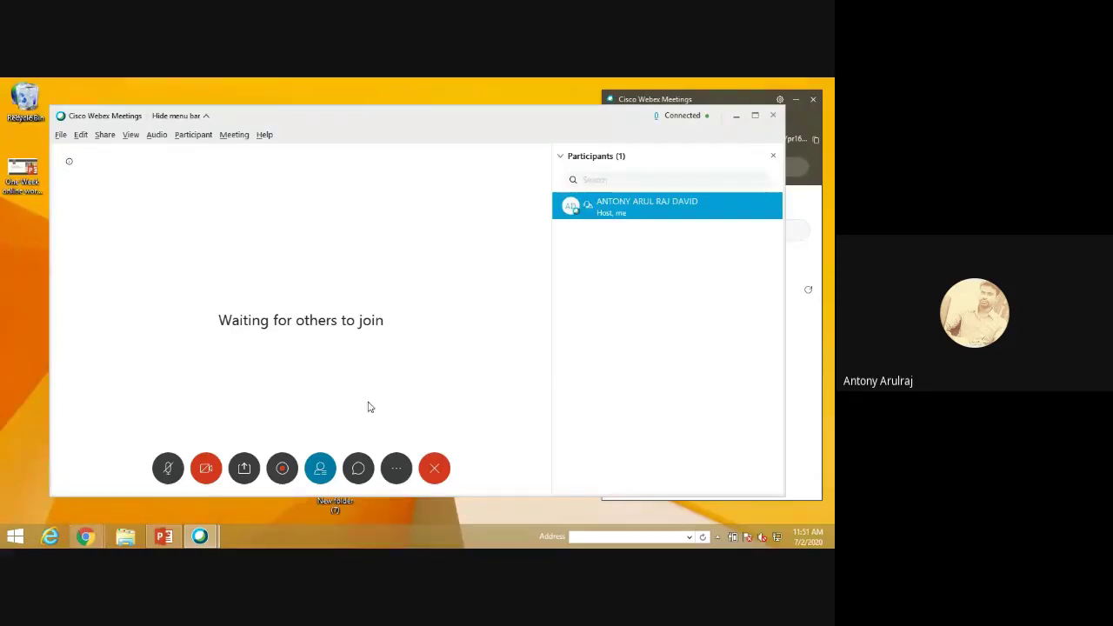
left_click(396, 465)
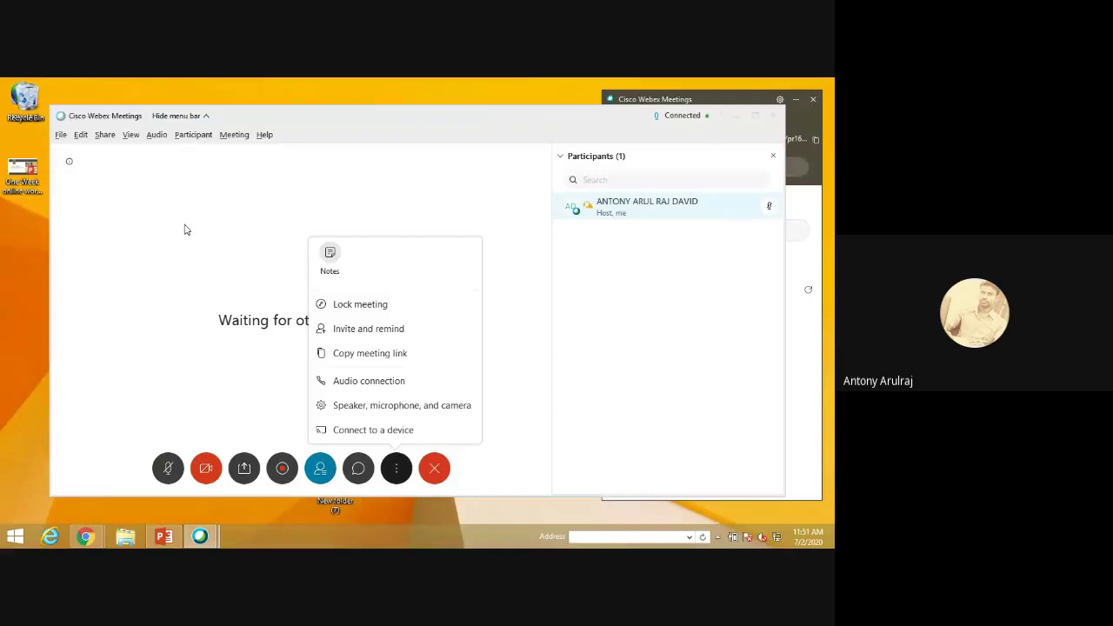
left_click(208, 355)
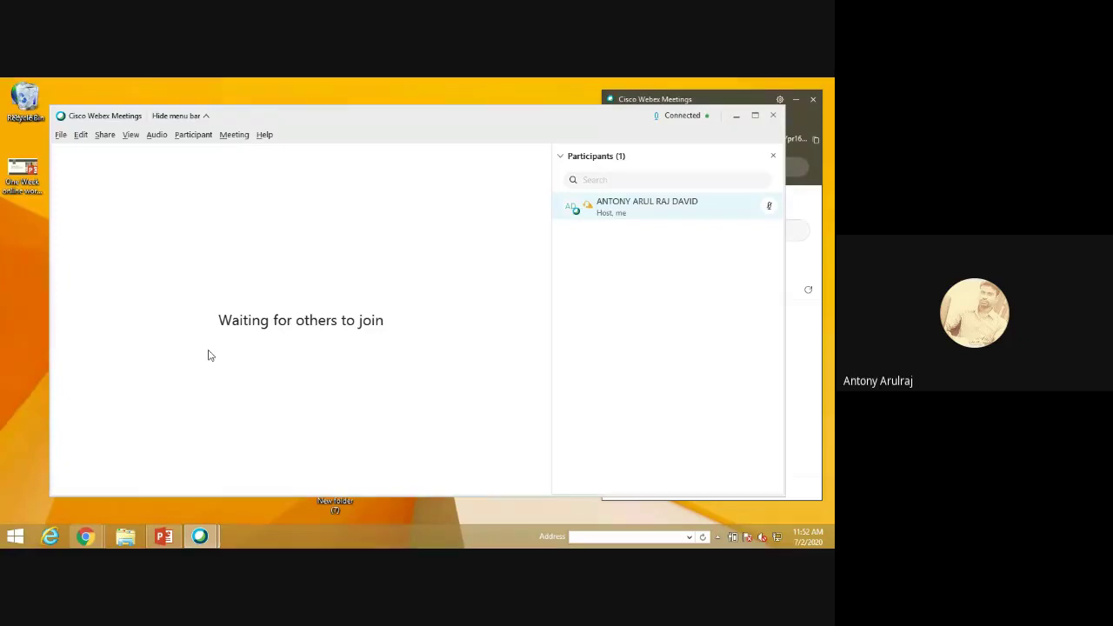
left_click(58, 135)
left_click(397, 251)
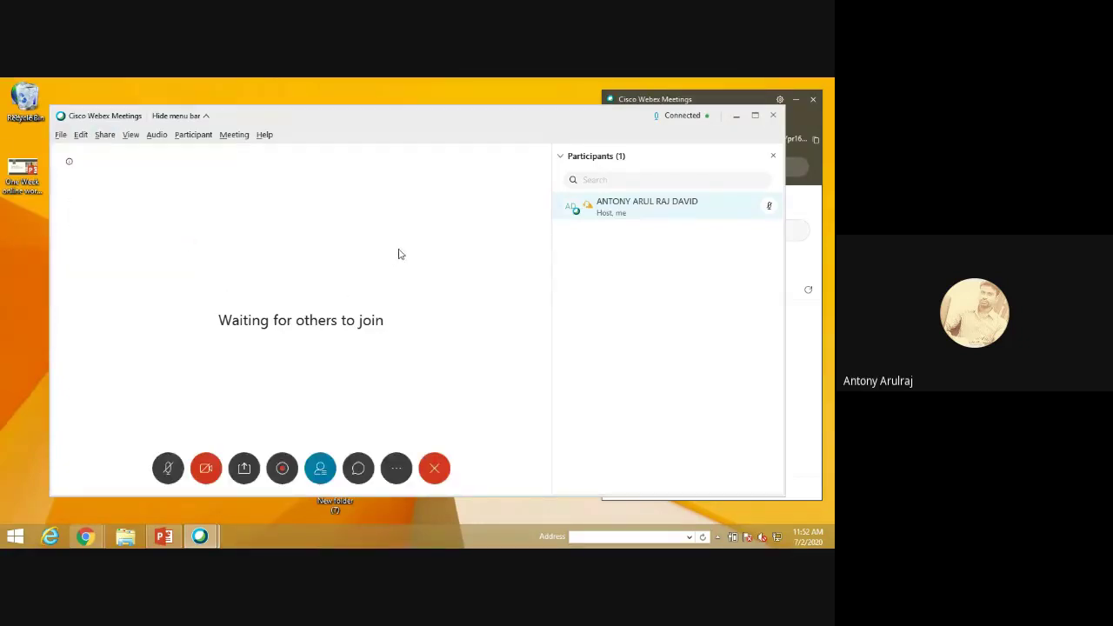
Mute the microphone and turn on the camera, and display the choices for sharing content.
left_click(168, 469)
left_click(244, 468)
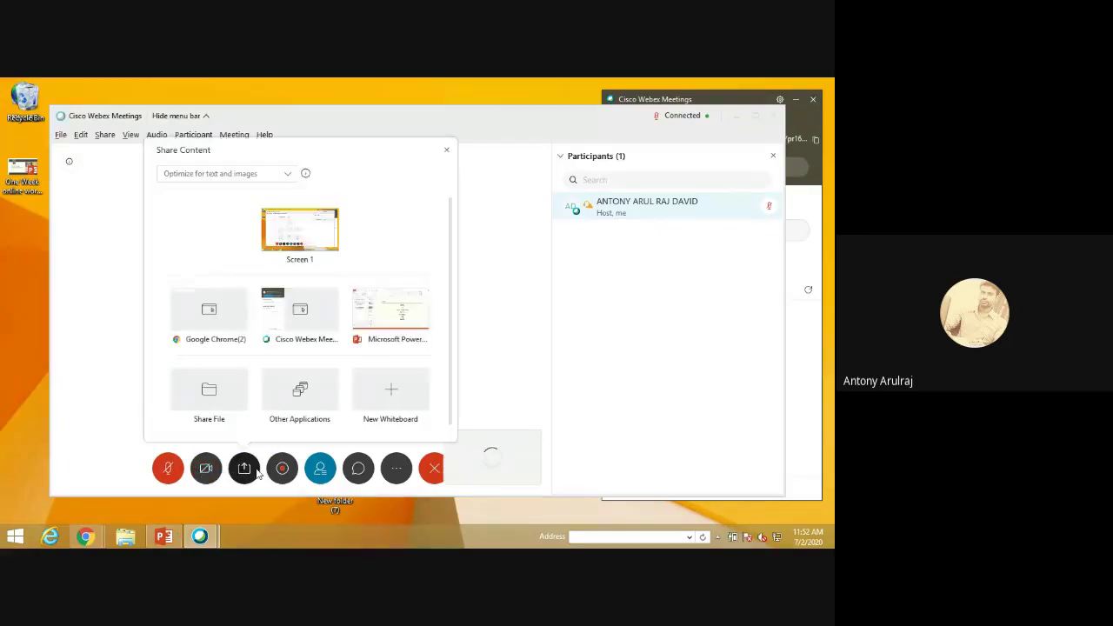
Check the cloud and computer recording options without recording, and open the meeting chat.
left_click(279, 469)
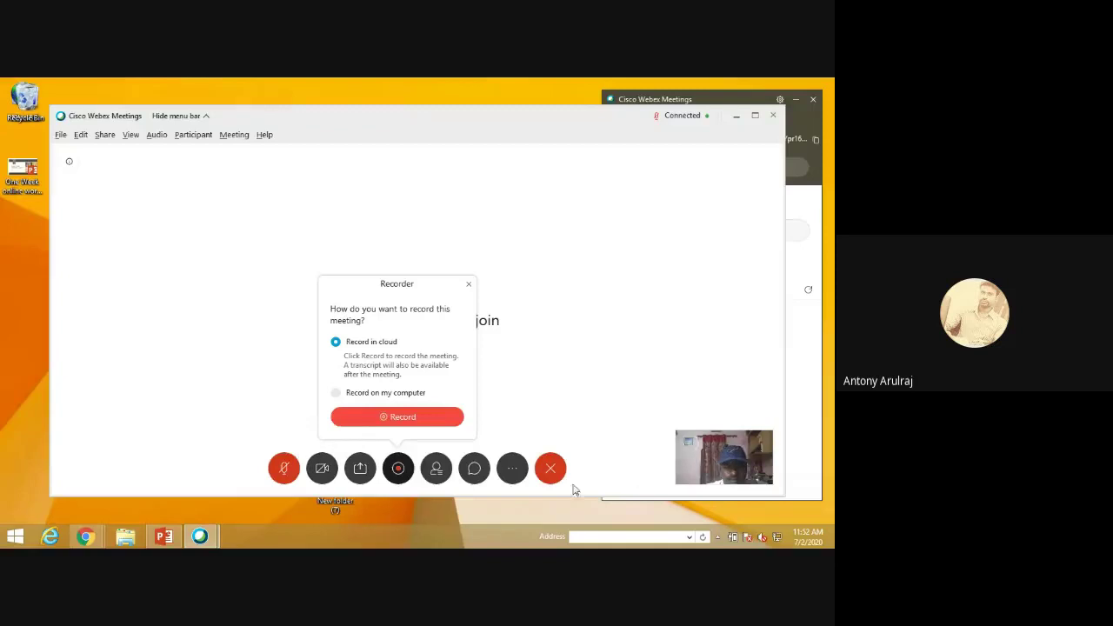
left_click(474, 469)
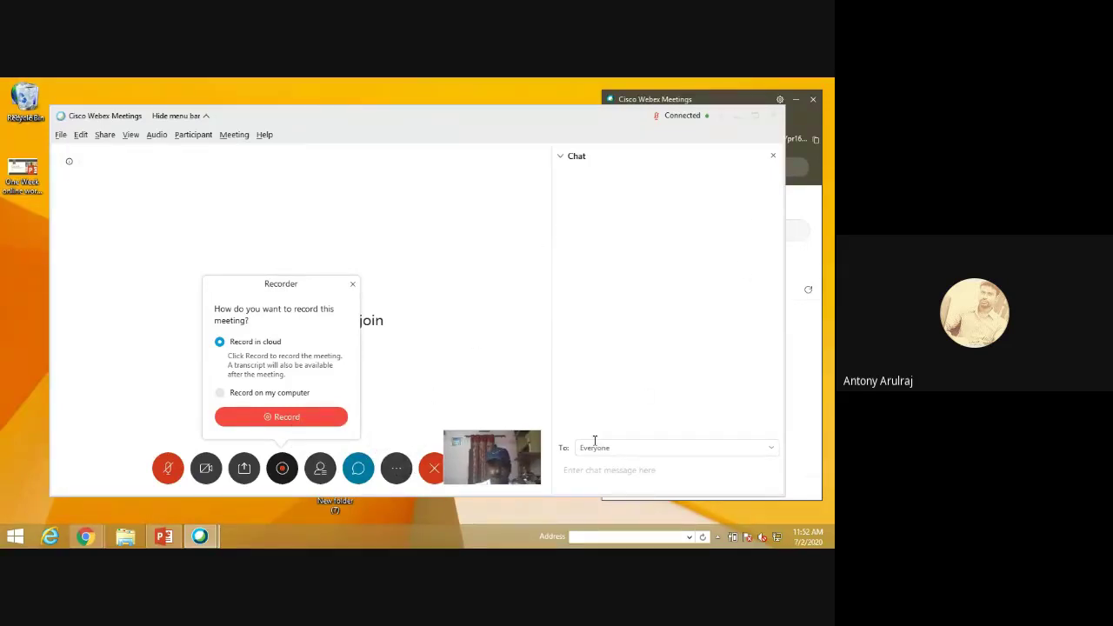
left_click(352, 285)
left_click(396, 469)
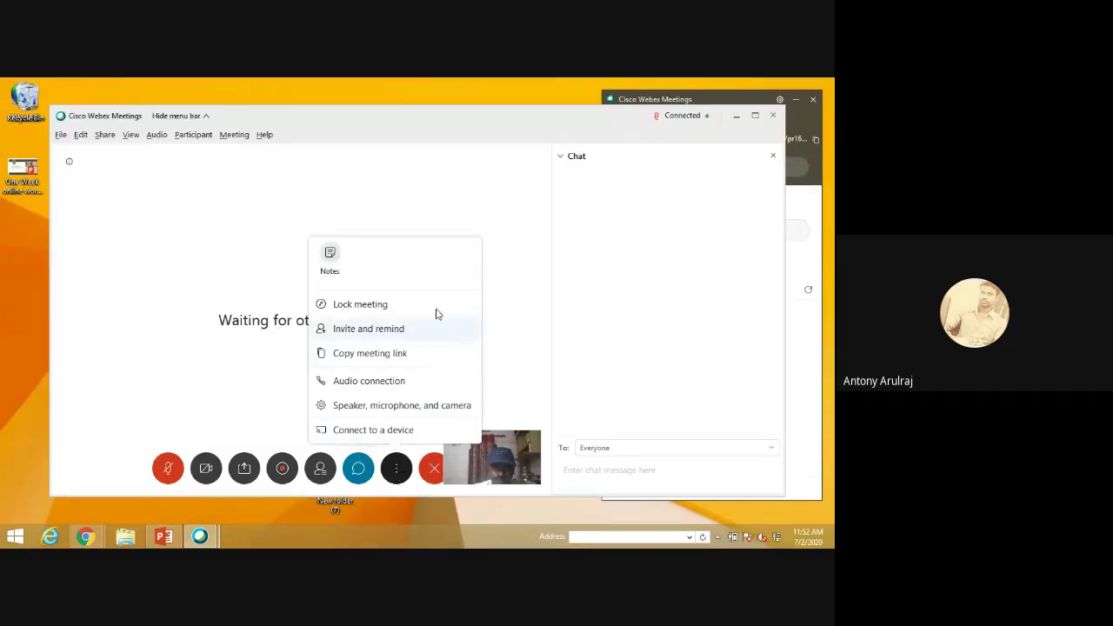
left_click(530, 253)
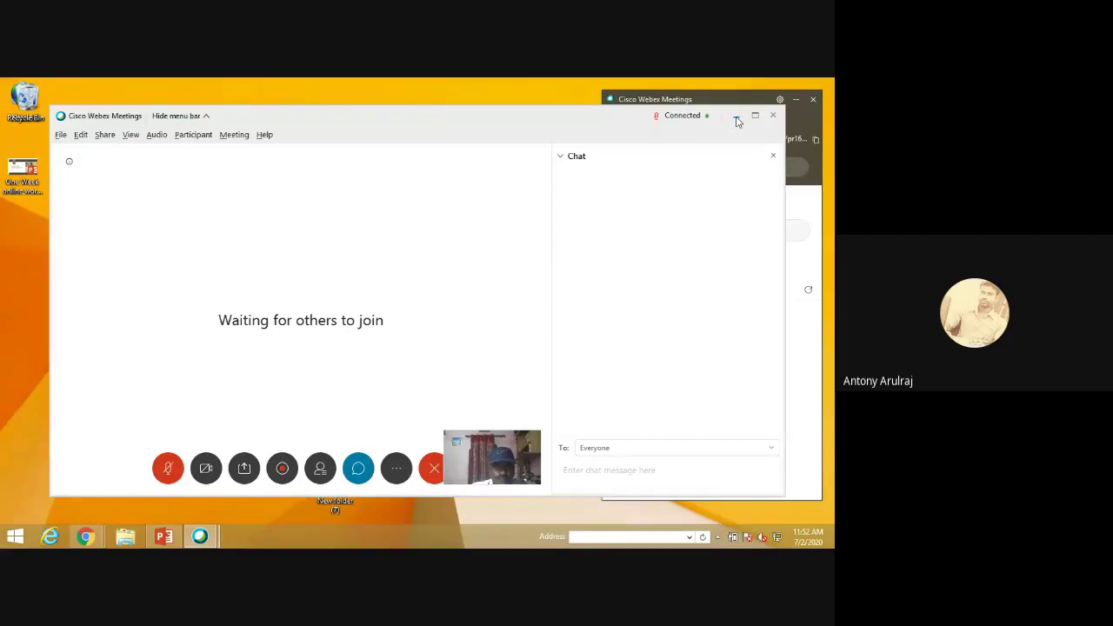
Bring up the workshop presentation in PowerPoint and switch back to the Webex search results in Chrome.
left_click(166, 536)
mouse_move(87, 541)
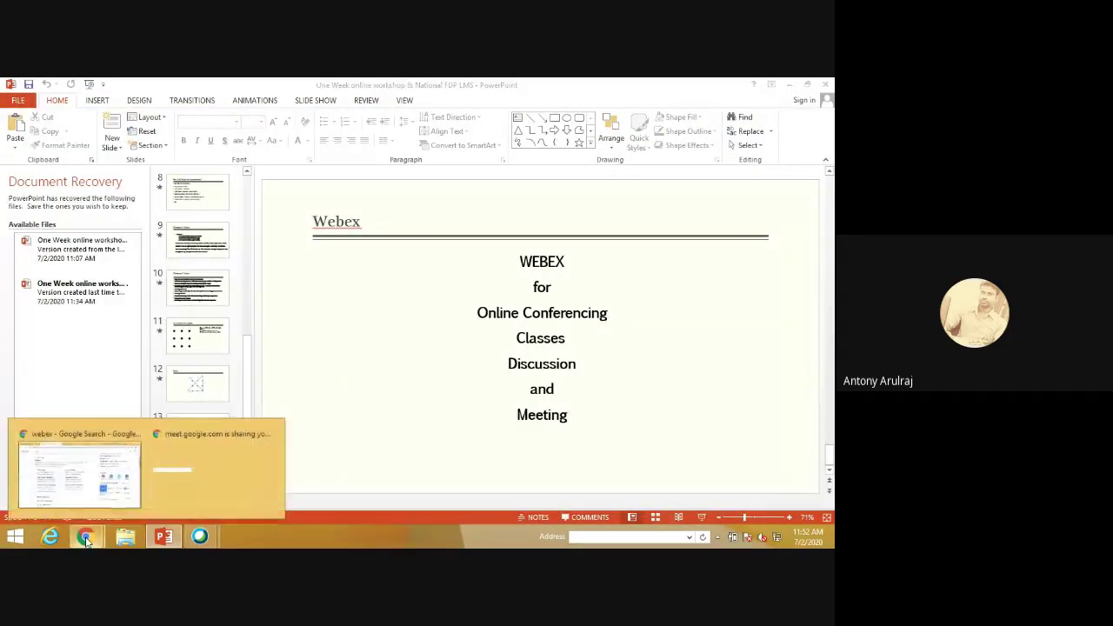
left_click(126, 487)
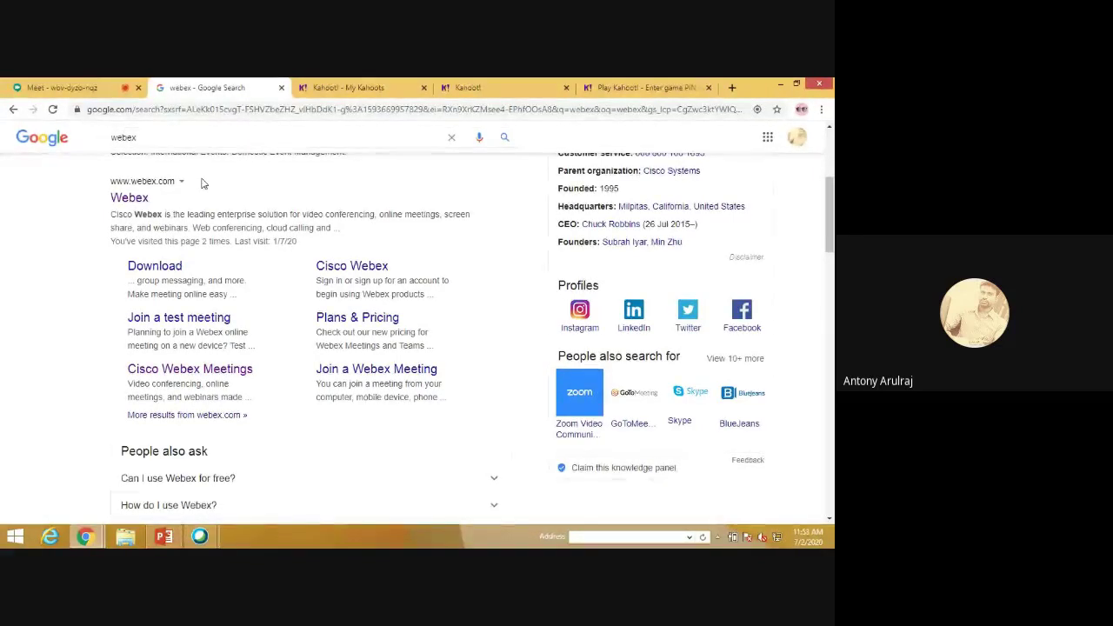
Revisit My Kahoots and the Sample Quiz game mode page, and return to the Google Meet call.
left_click(379, 88)
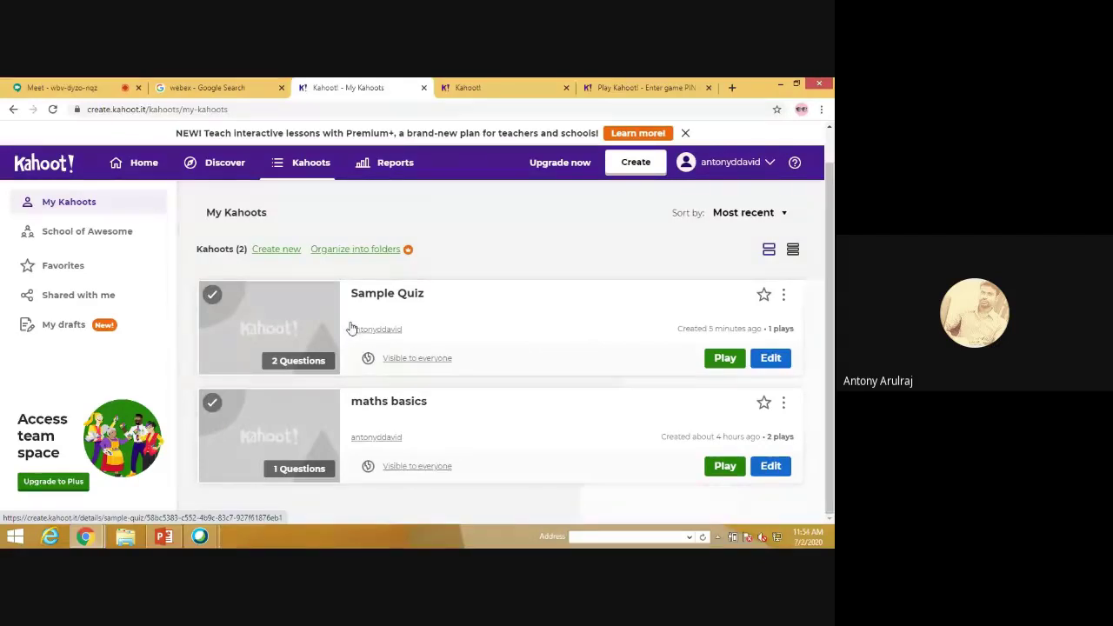
left_click(473, 89)
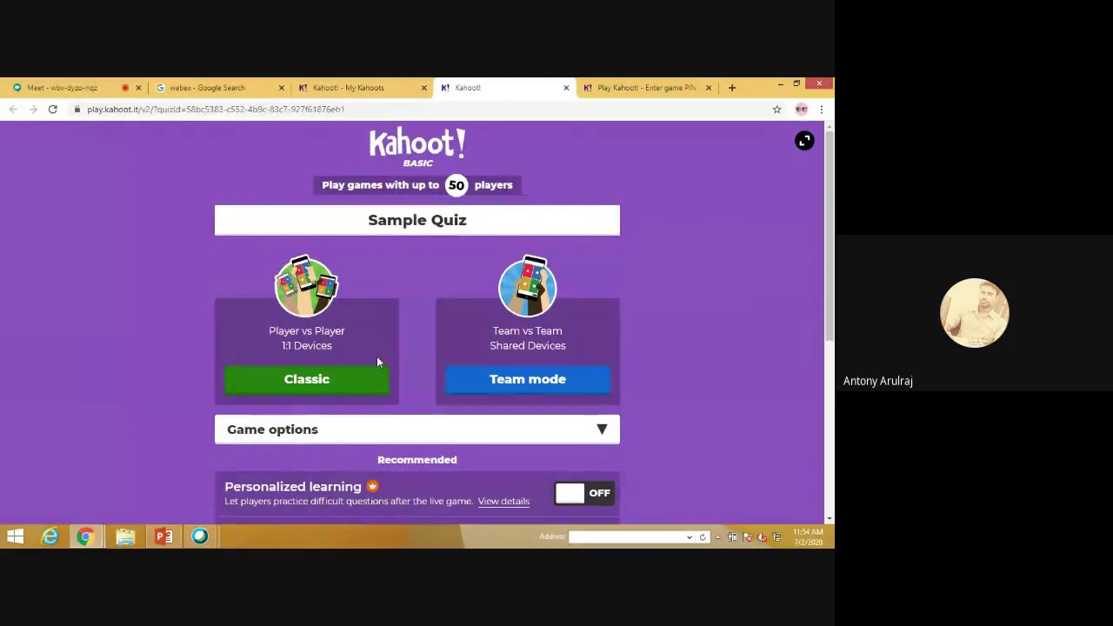
left_click(348, 88)
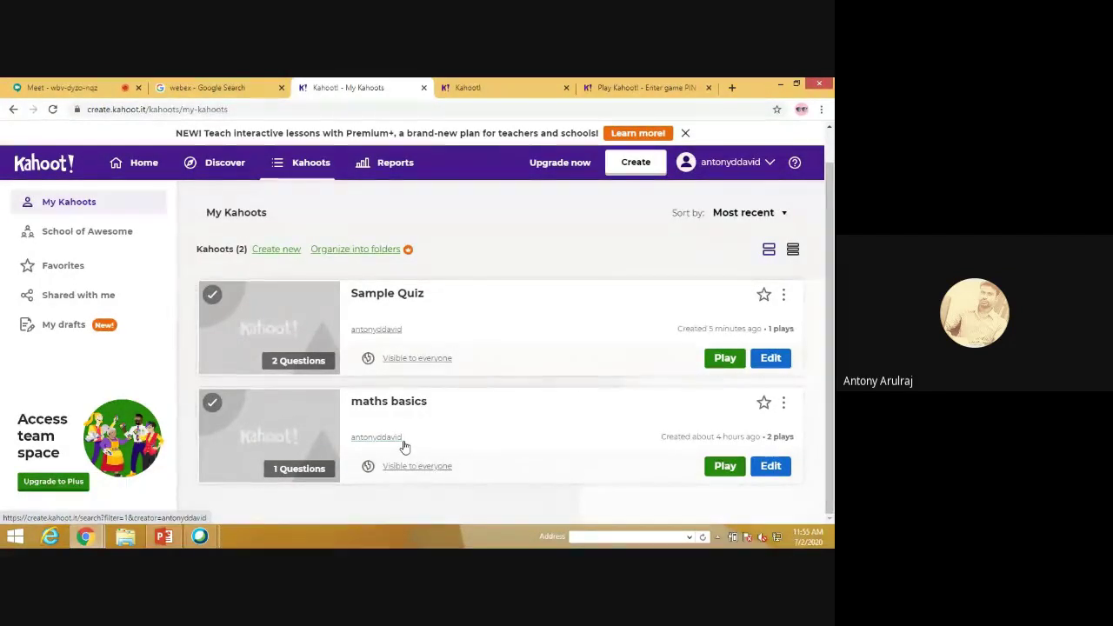
left_click(228, 91)
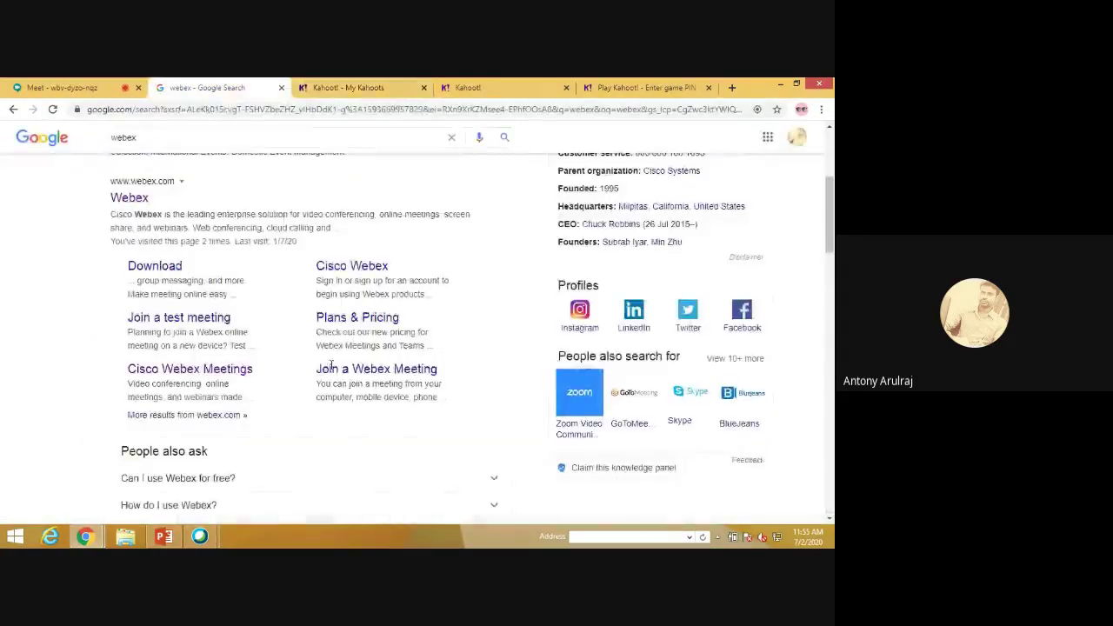
left_click(69, 90)
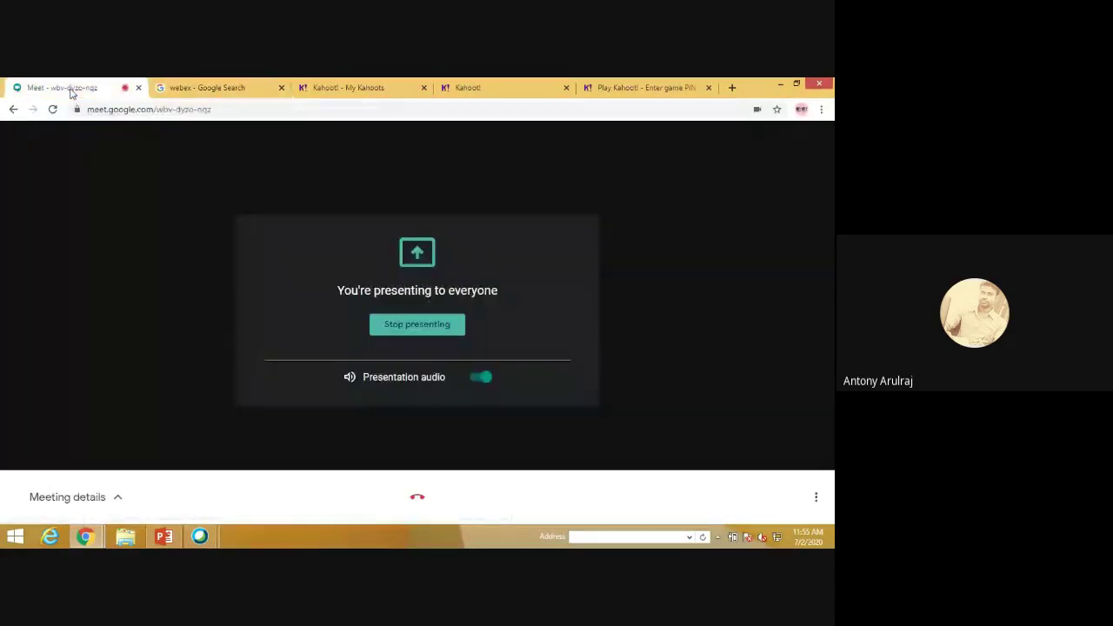